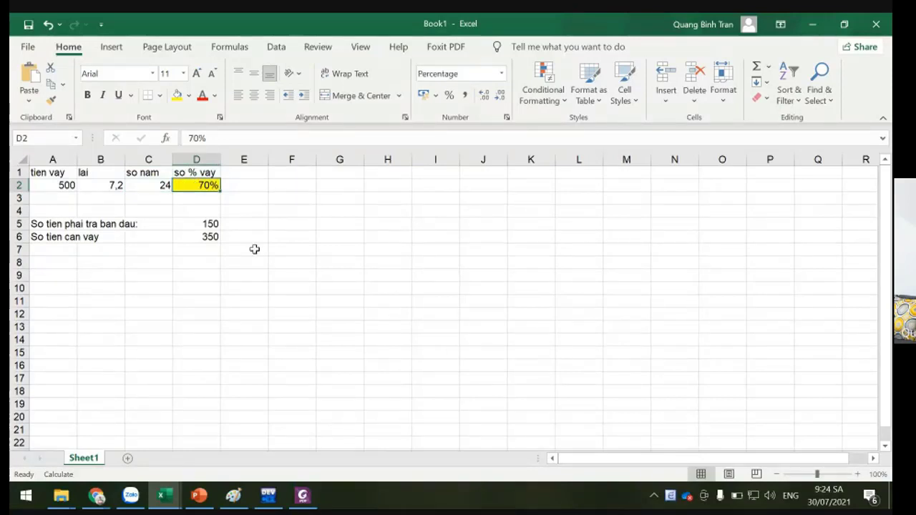
Step: Examine the loan amount, the loan percentage and the parts of the initial payment formula in D5
click(50, 185)
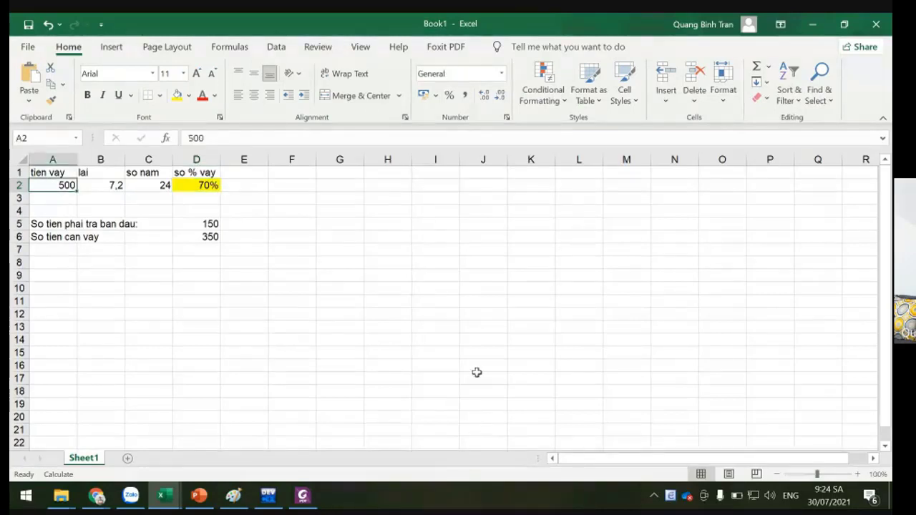
click(204, 187)
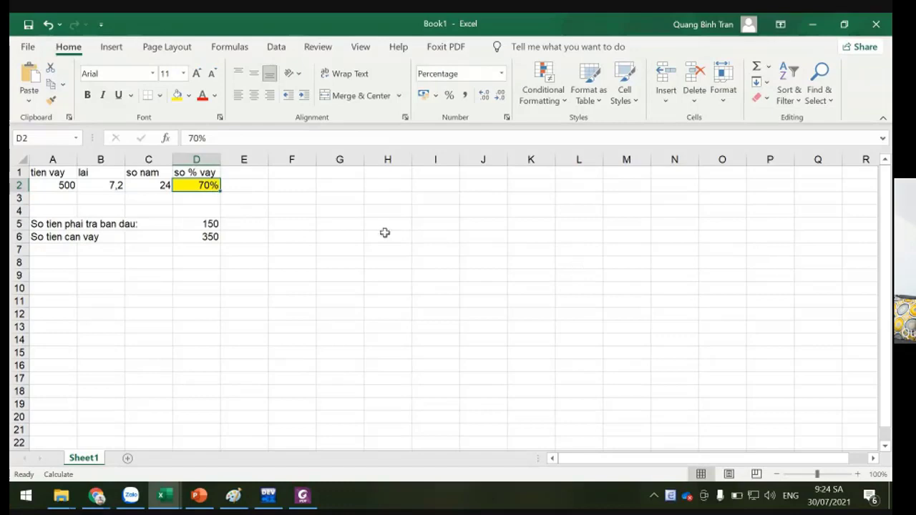
click(209, 228)
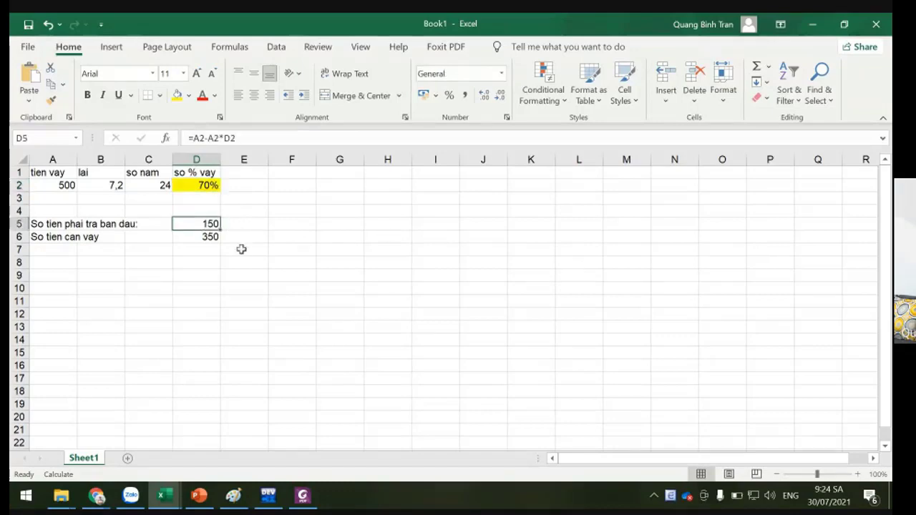
double_click(197, 138)
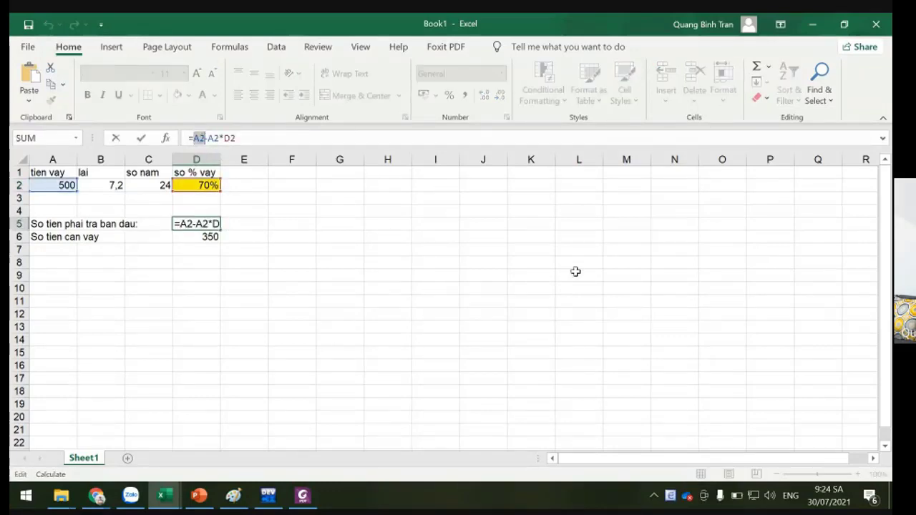
drag(208, 139, 270, 138)
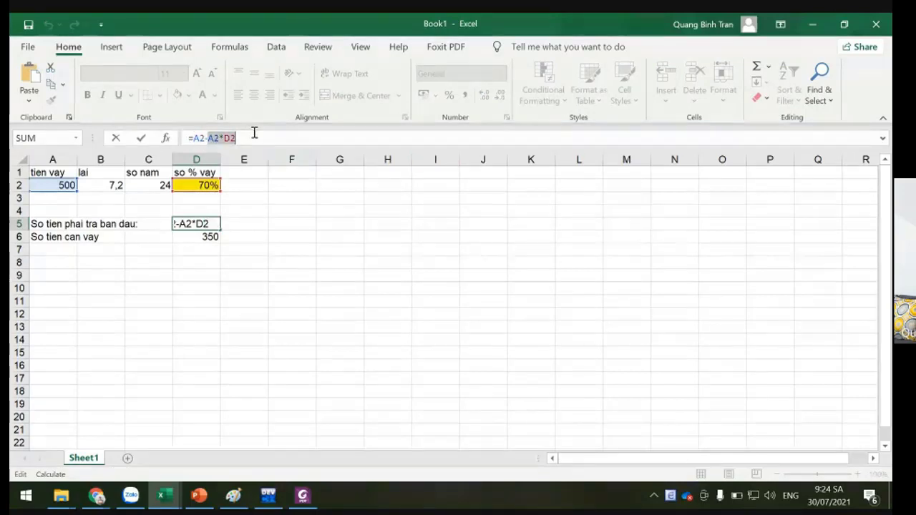
drag(251, 139, 154, 138)
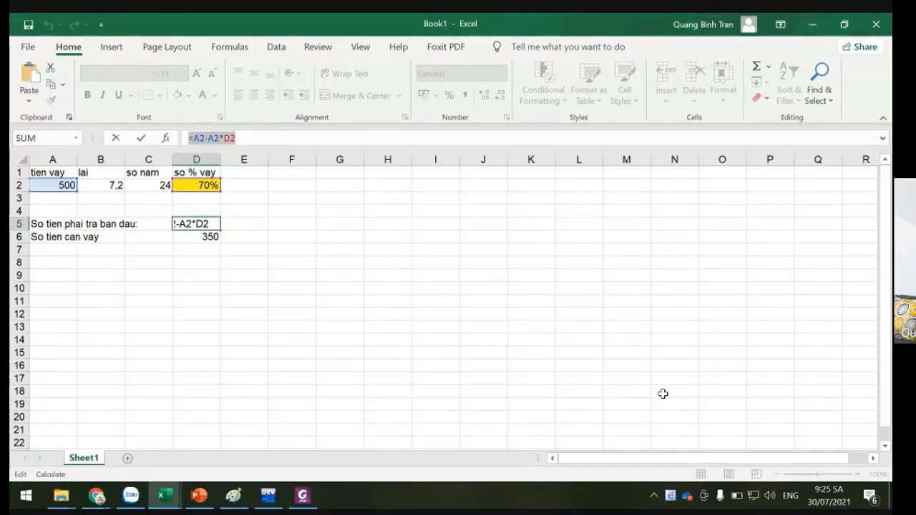
key(Escape)
Step: Set the loan percentage in D2 to 80% and review the initial payment and the amount to borrow
click(194, 185)
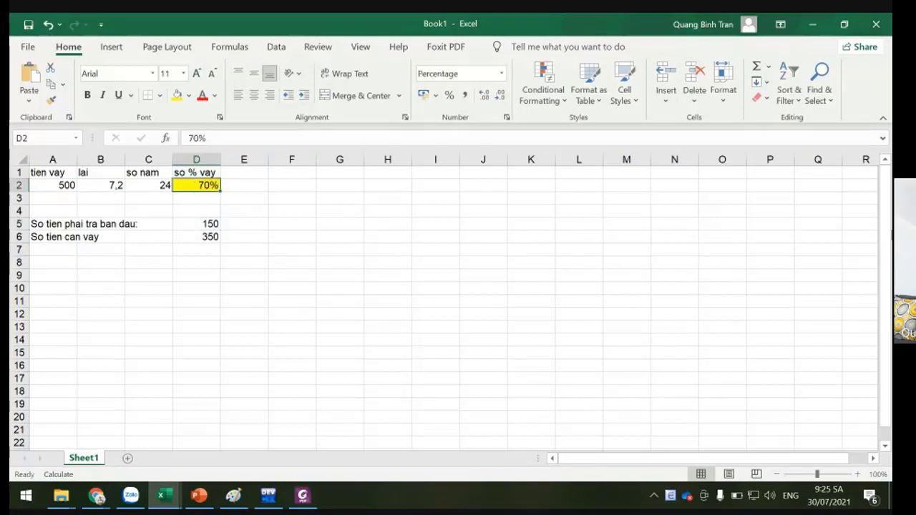
text(80)
key(Return)
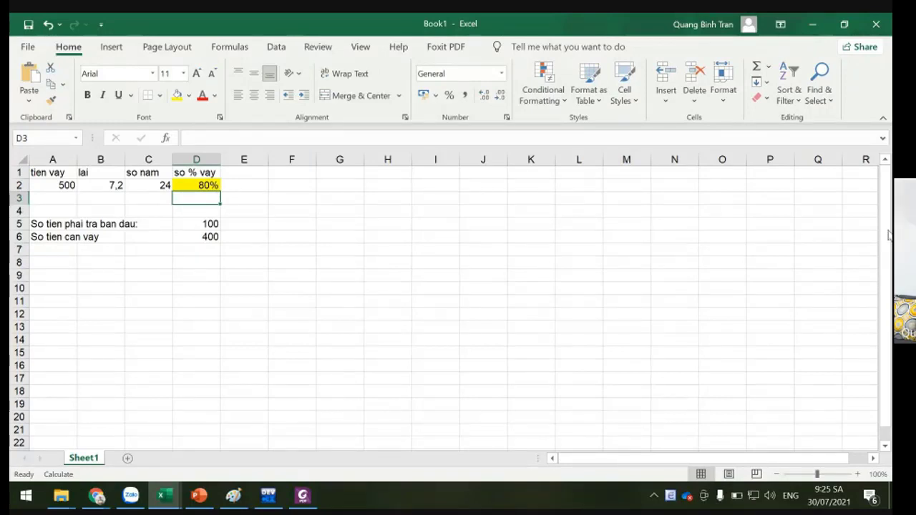
click(66, 236)
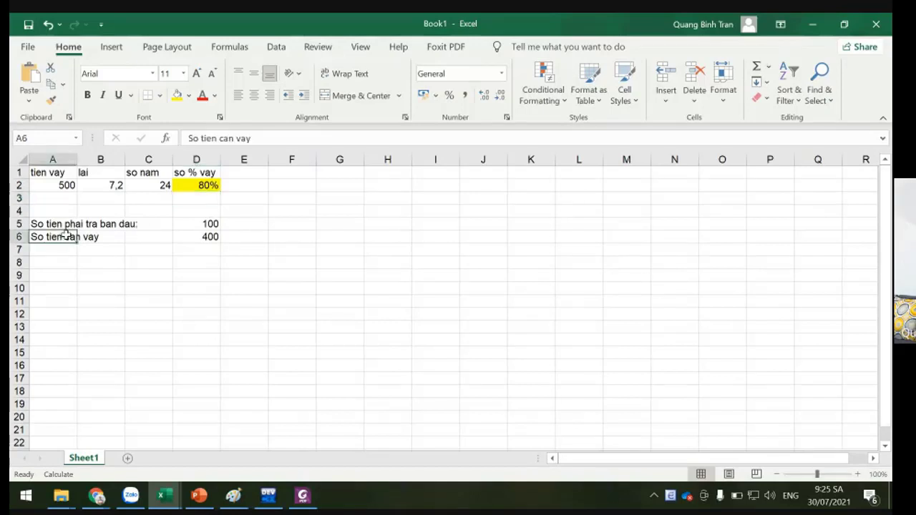
click(192, 238)
drag(202, 226, 199, 236)
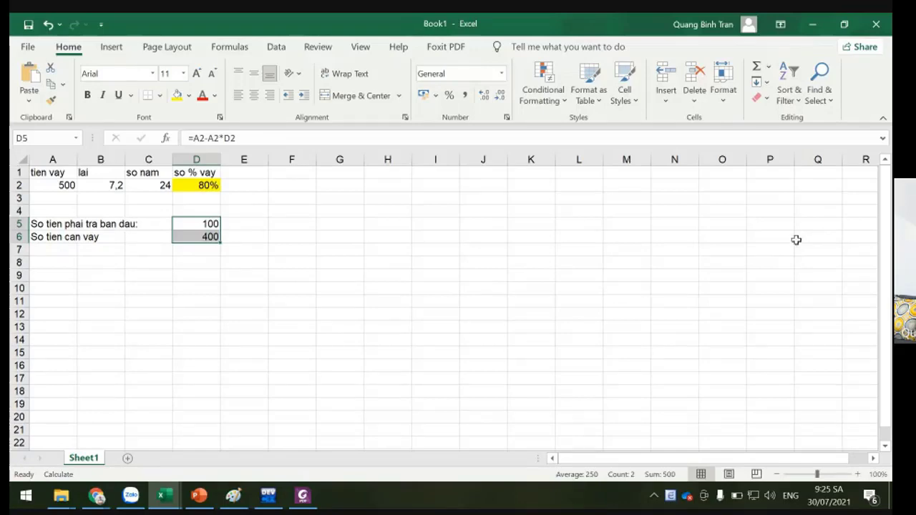
Step: Switch to Assignment.pdf in Foxit PhantomPDF, highlight "hàng tháng" in function 7's output requirement, and return to the Book1 workbook in Excel
key(ctrl+v)
click(302, 496)
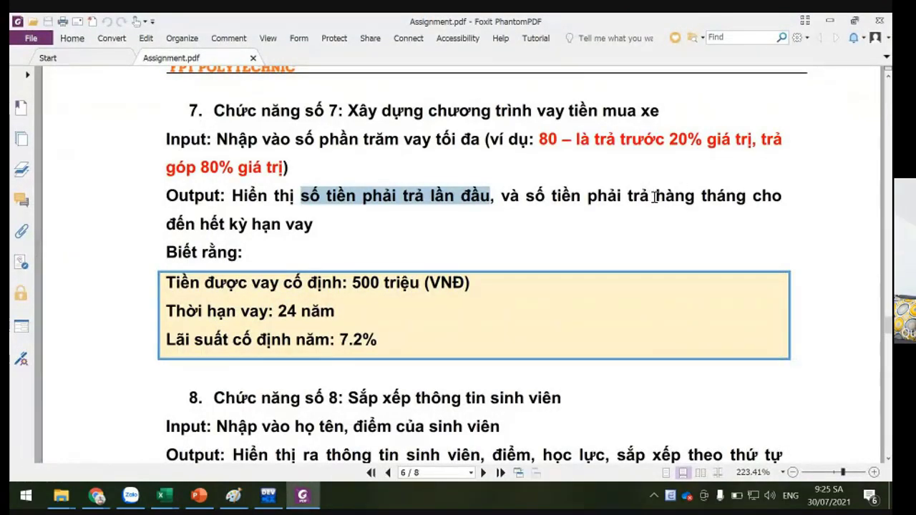
drag(653, 197, 747, 197)
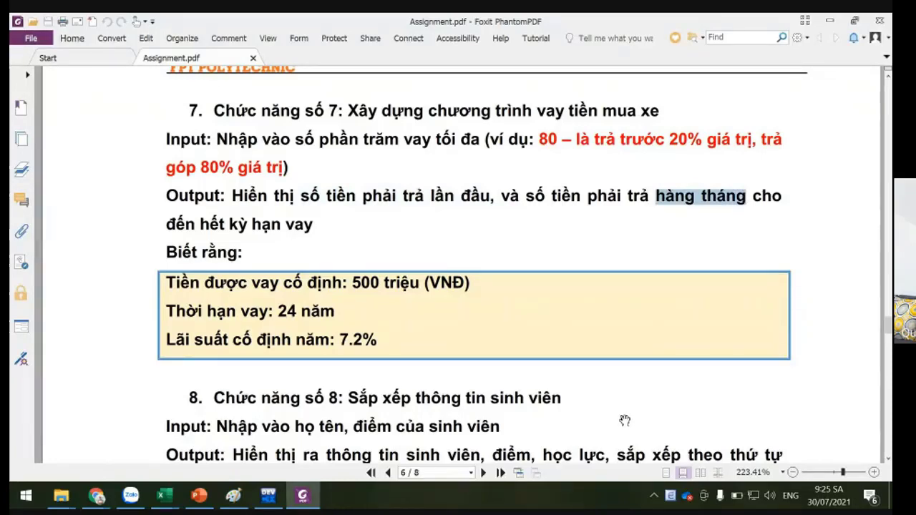
click(170, 504)
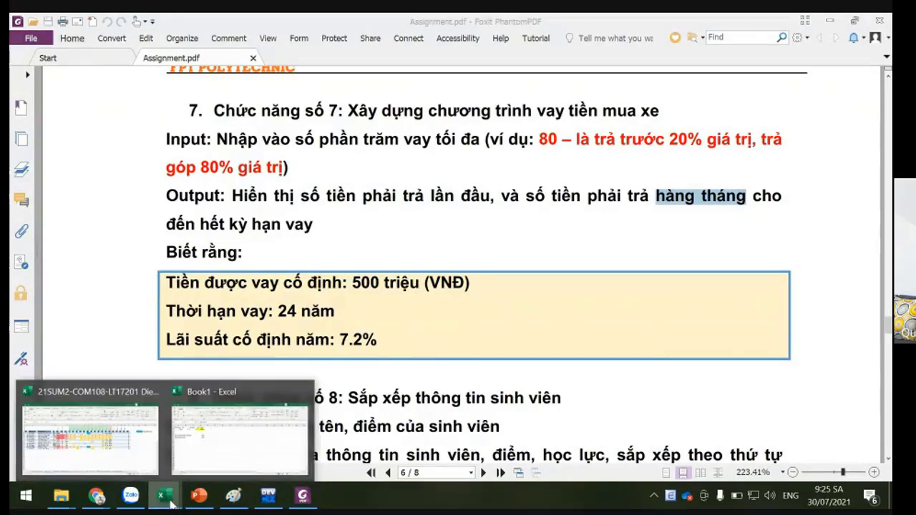
click(231, 447)
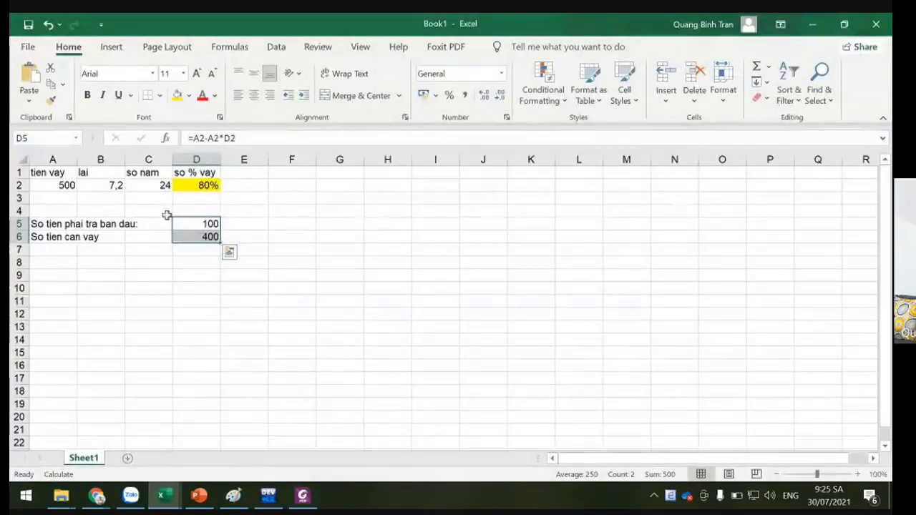
Step: Insert a blank row above row 4, between the loan inputs and the results
click(106, 185)
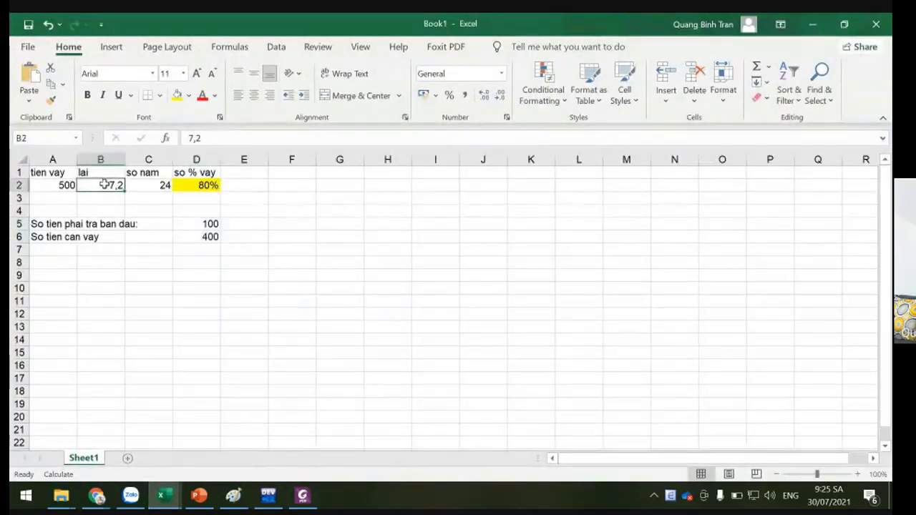
right_click(19, 211)
click(57, 325)
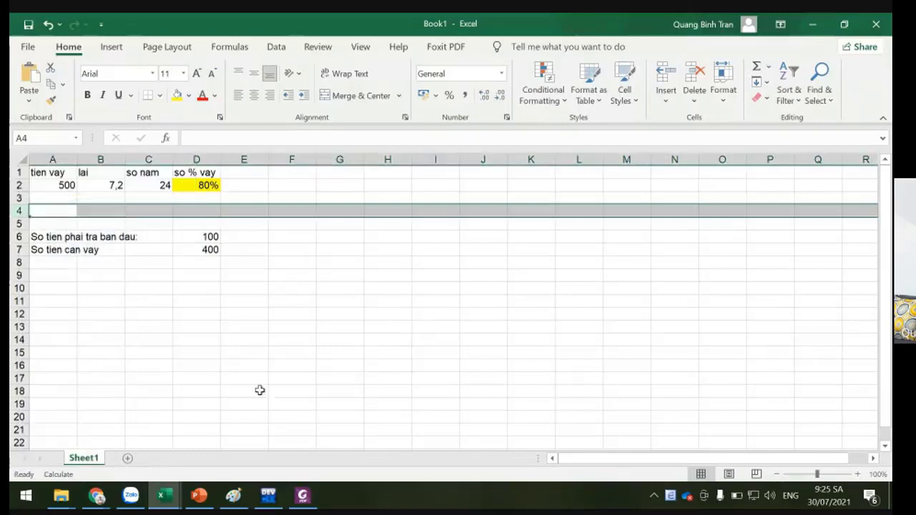
Step: Calculate the monthly interest rate in B3 with the formula =B2/12
click(97, 198)
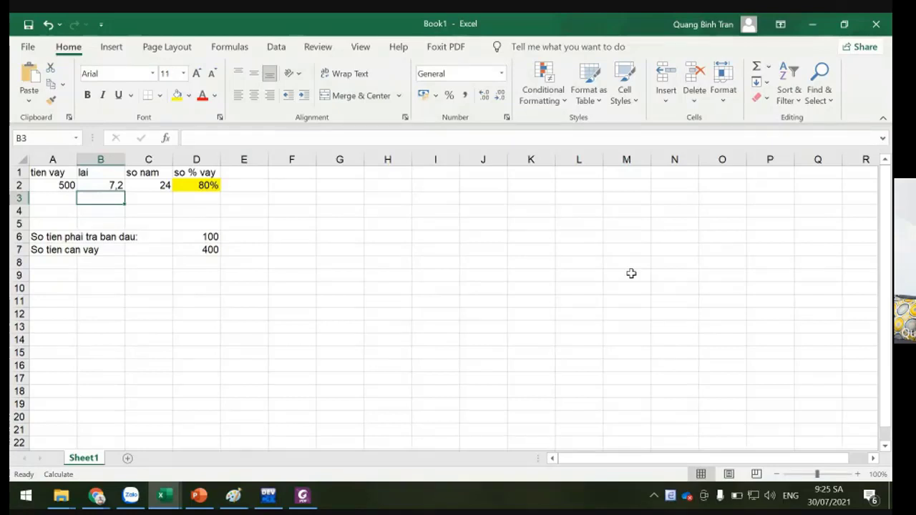
text(=)
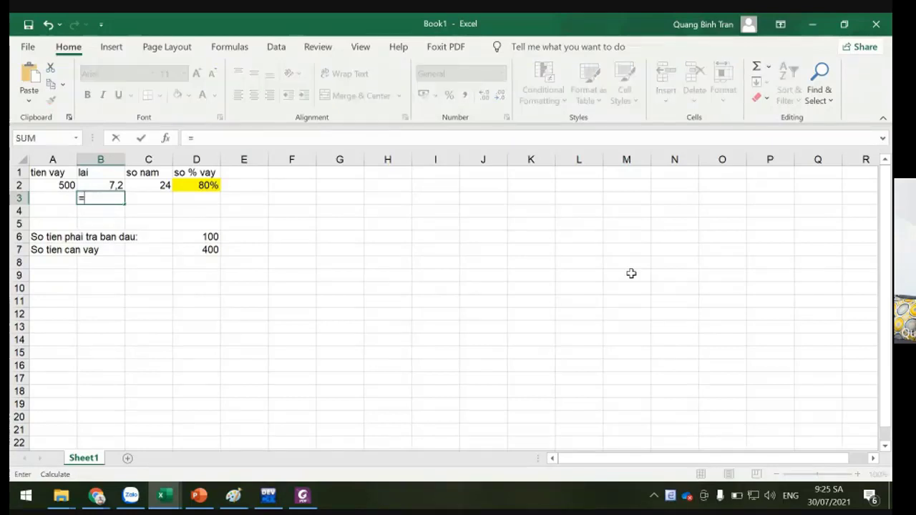
click(120, 186)
text(/12)
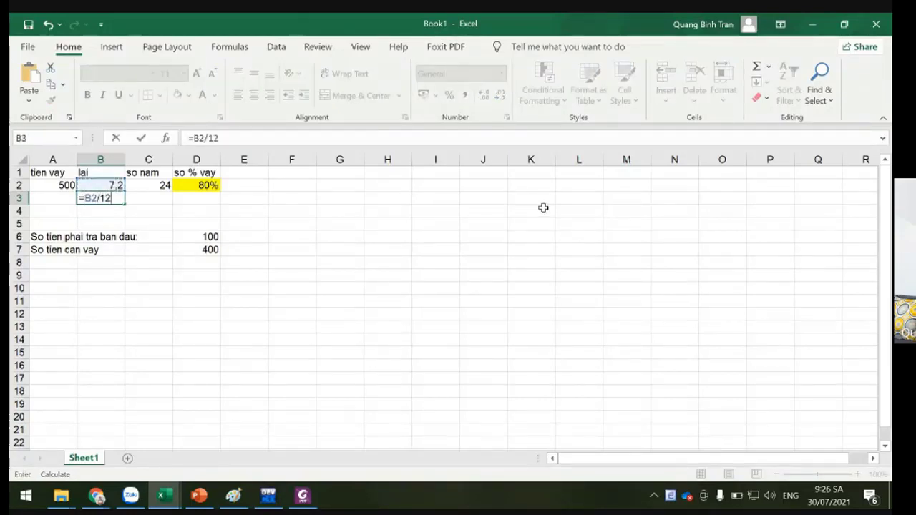
key(Return)
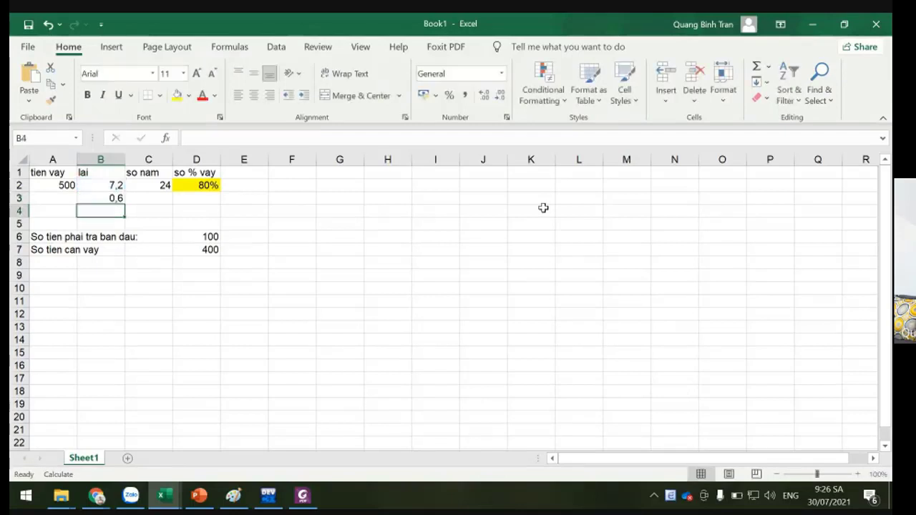
Step: Fill the monthly interest rate cell B3 with the standard orange colour
click(111, 198)
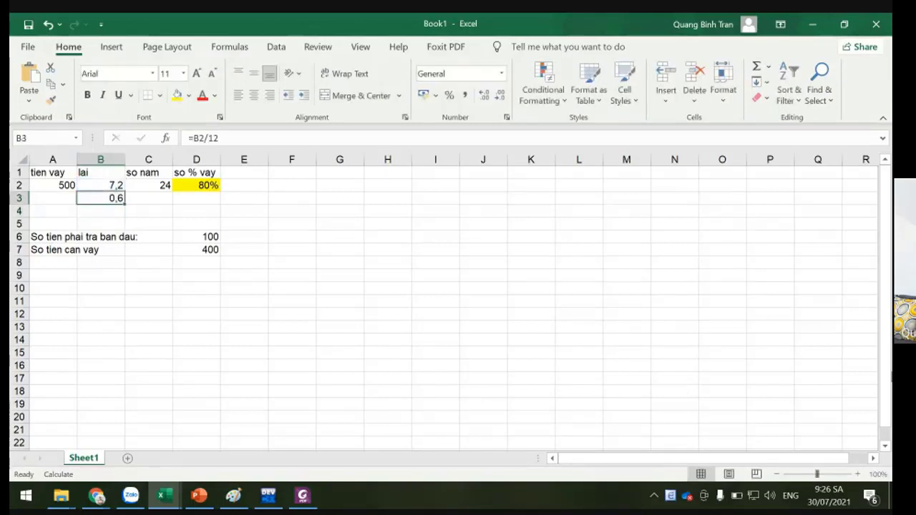
click(189, 96)
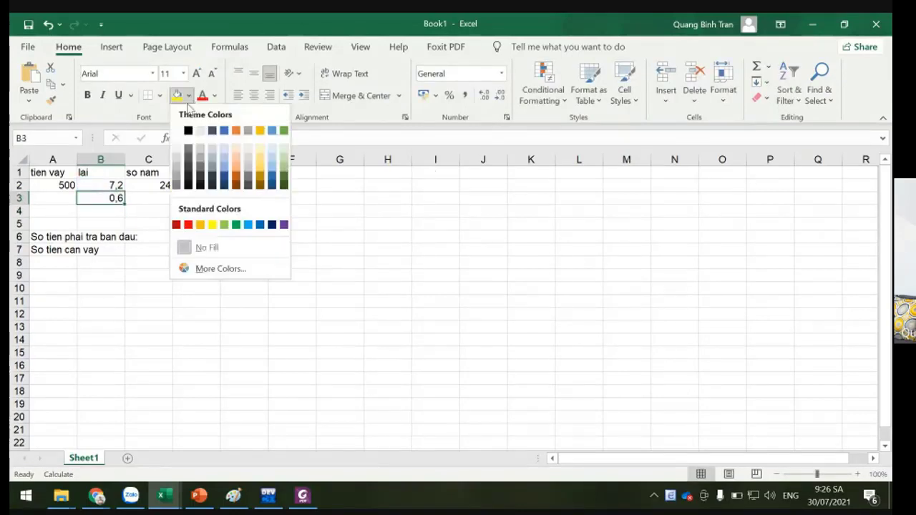
click(200, 224)
click(410, 300)
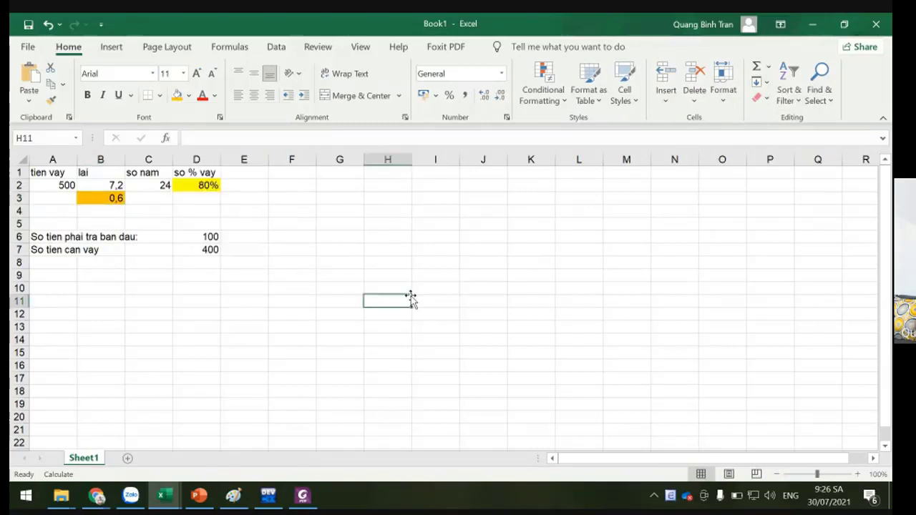
Step: Calculate the loan term in months in C3 with the formula =C2*12
click(202, 248)
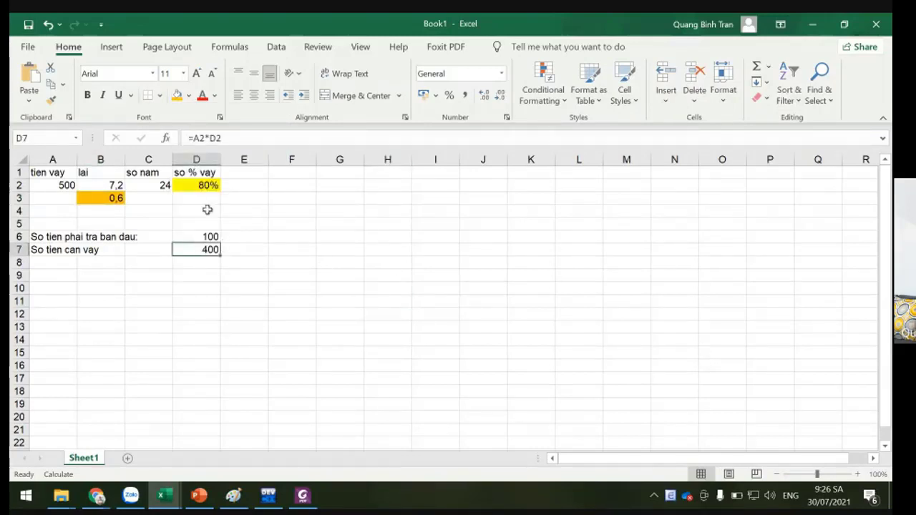
click(164, 183)
click(157, 199)
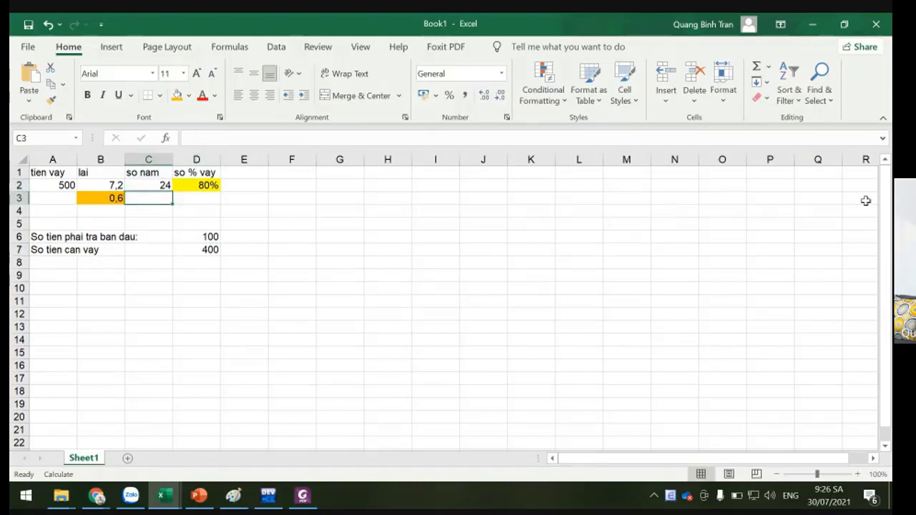
text(=)
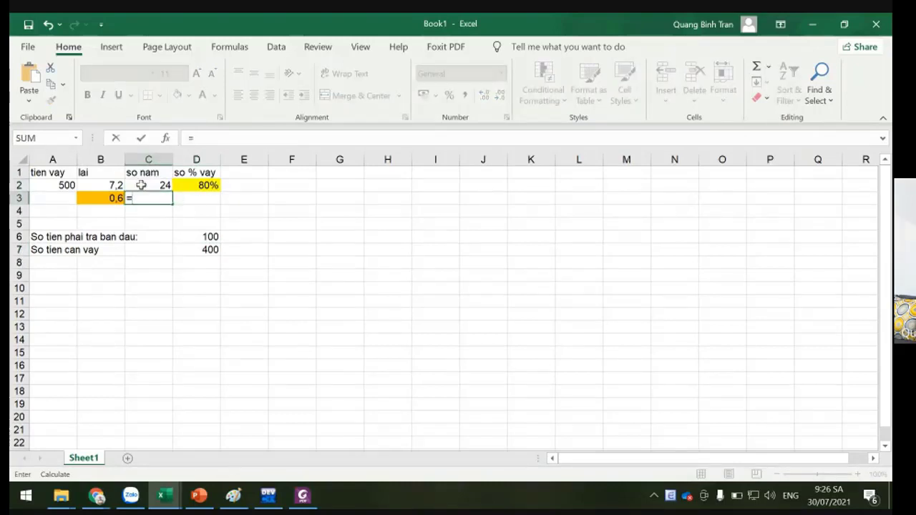
click(142, 184)
text(*)
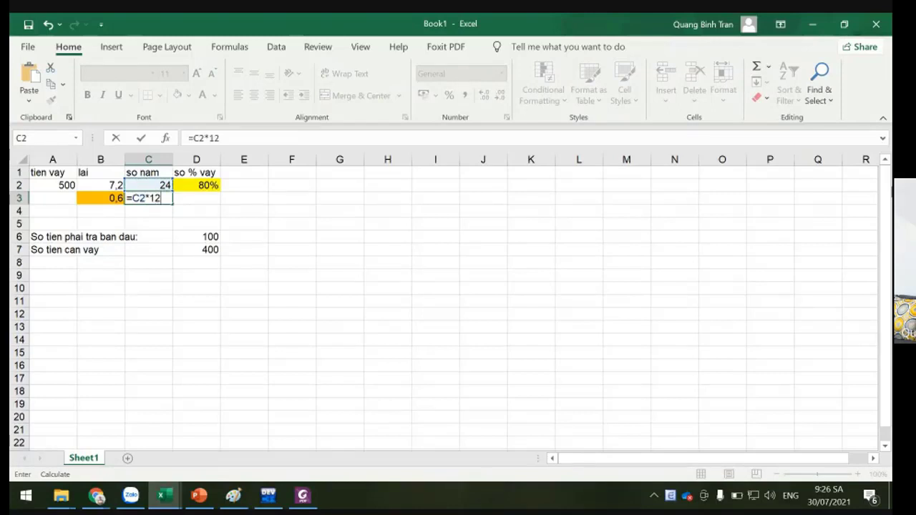
key(Return)
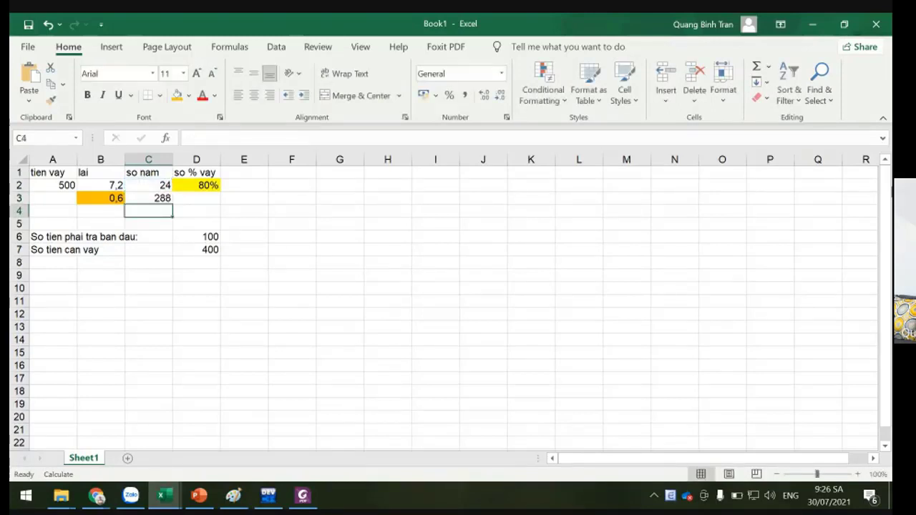
Step: Enter the label "So tien goc tra hang thang" in A8, below the amount to borrow
click(203, 249)
click(148, 197)
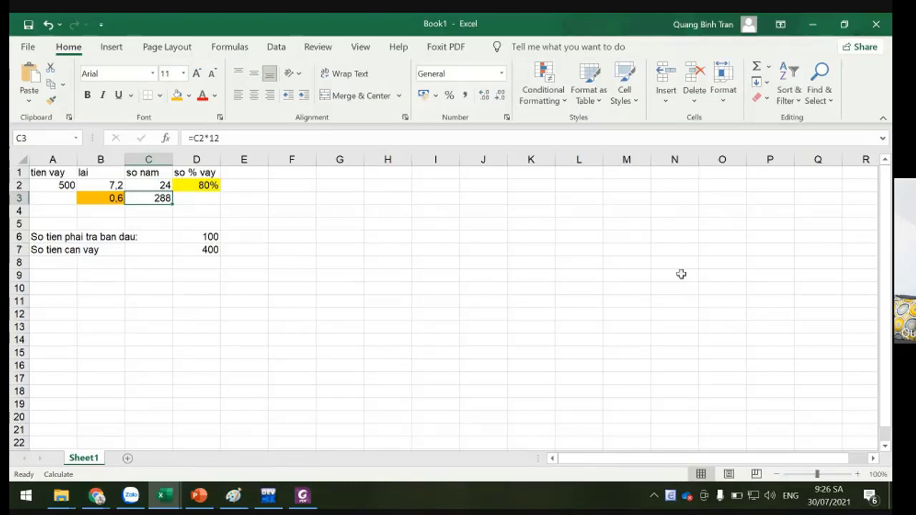
click(48, 262)
text(S)
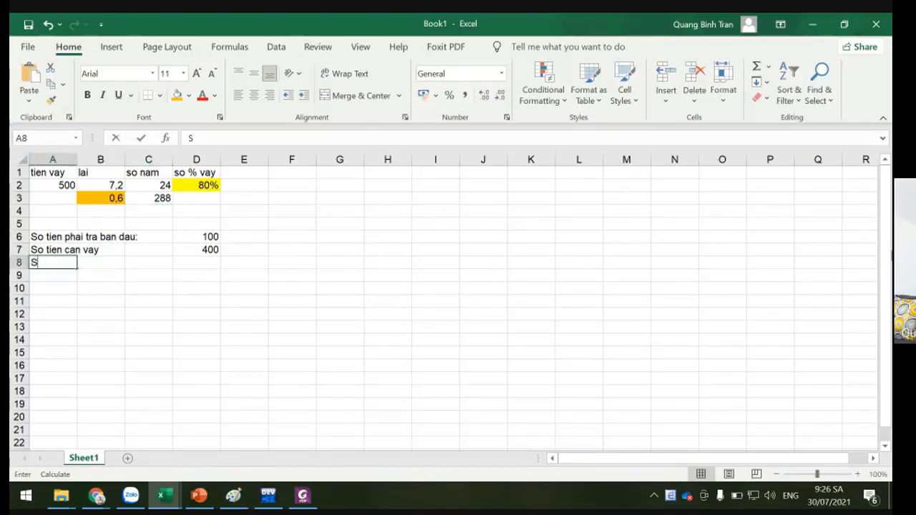
text(o tie)
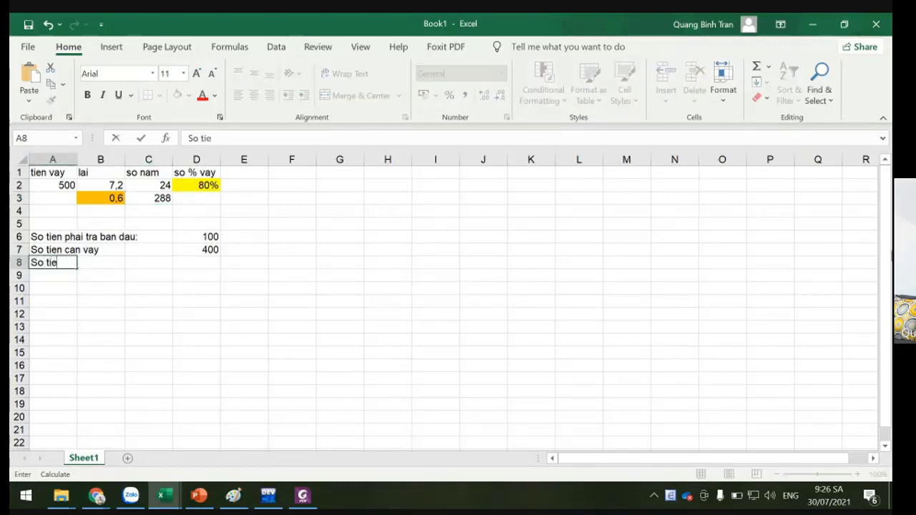
text(n goc)
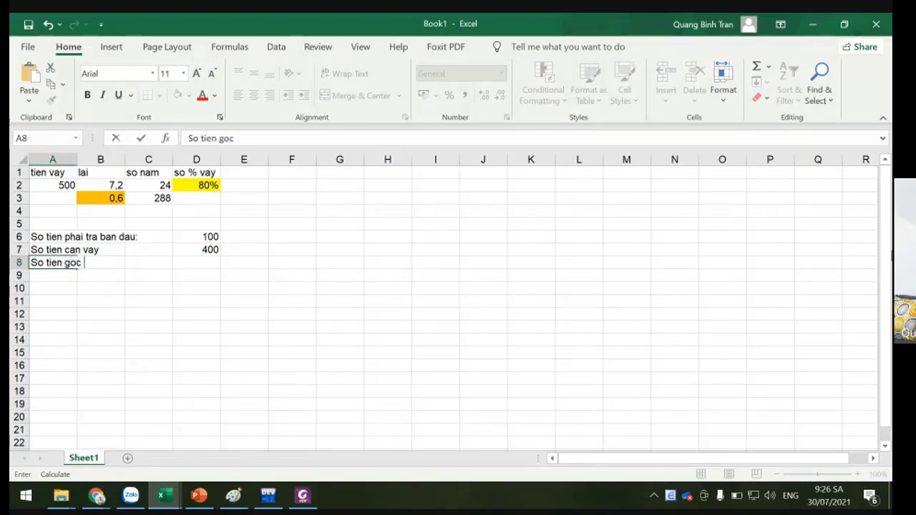
text( tra hang thang)
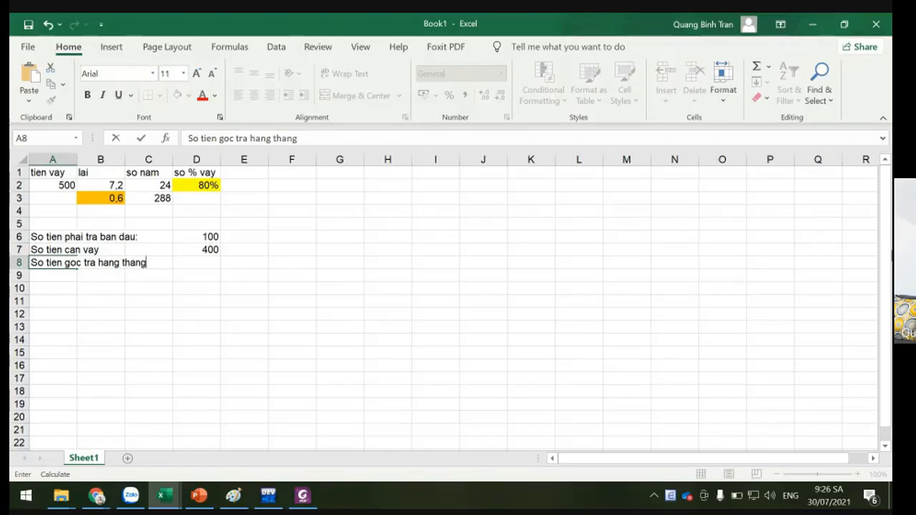
Step: Calculate the monthly principal payment in D8 with the formula =D7/C3 and widen column D
click(206, 262)
text(=)
click(195, 249)
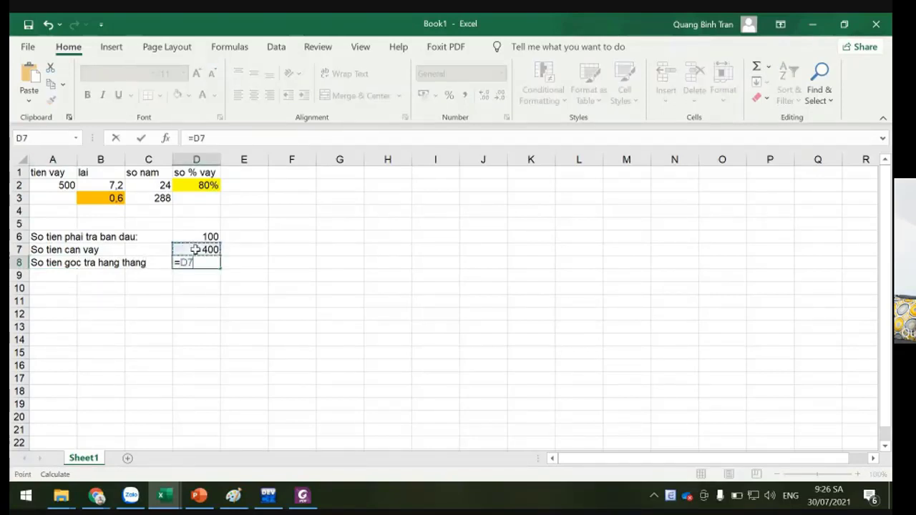
text(/)
click(159, 198)
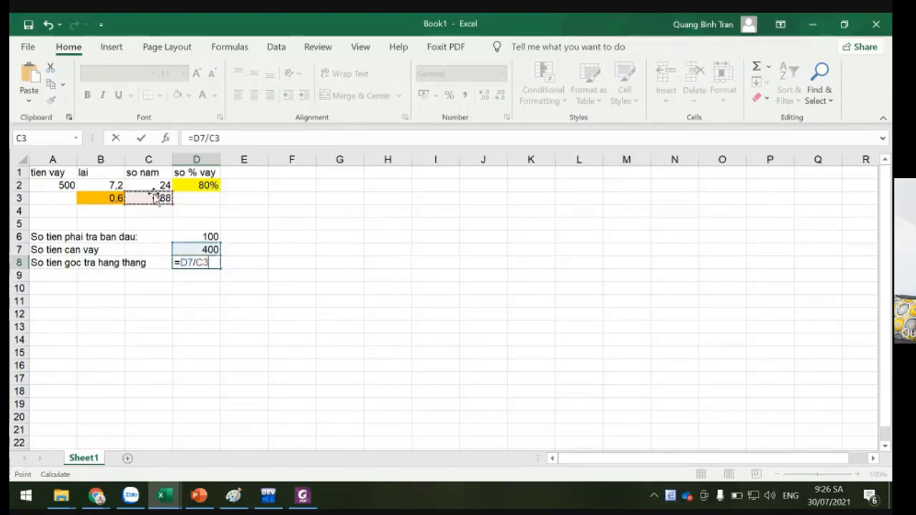
key(Return)
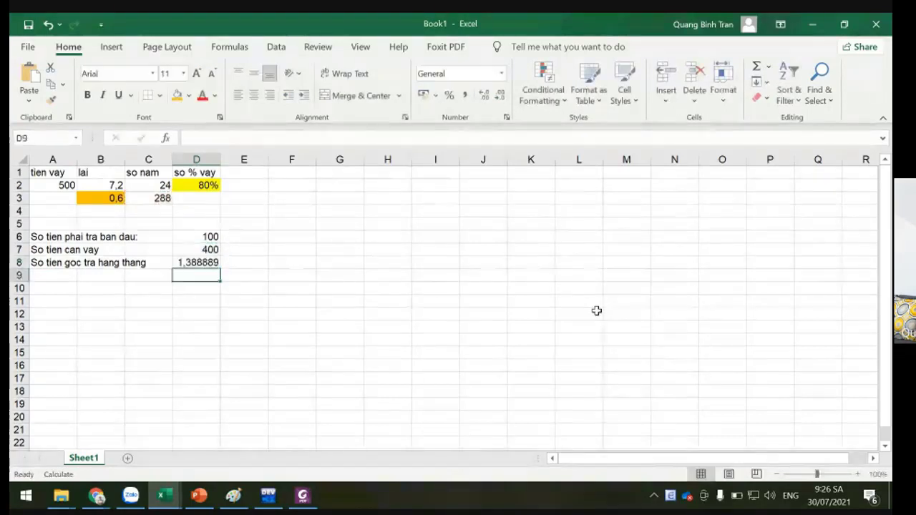
click(192, 262)
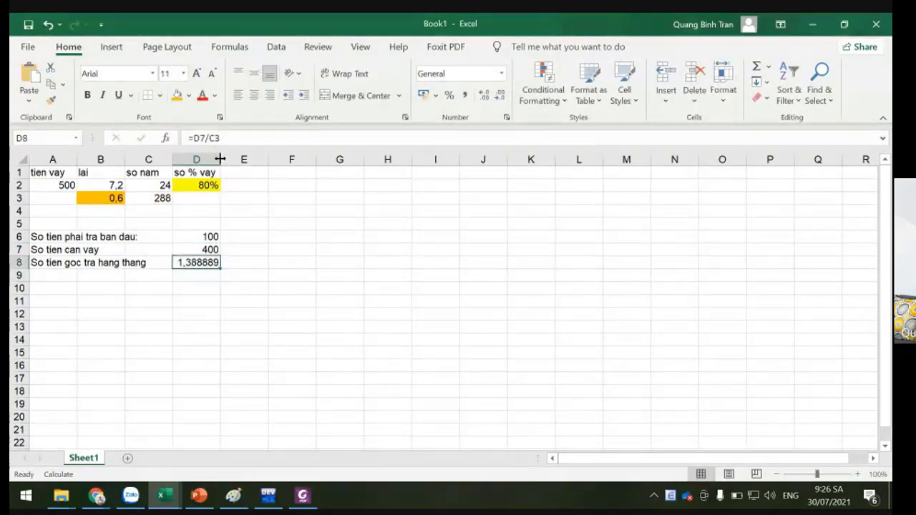
drag(220, 159, 263, 159)
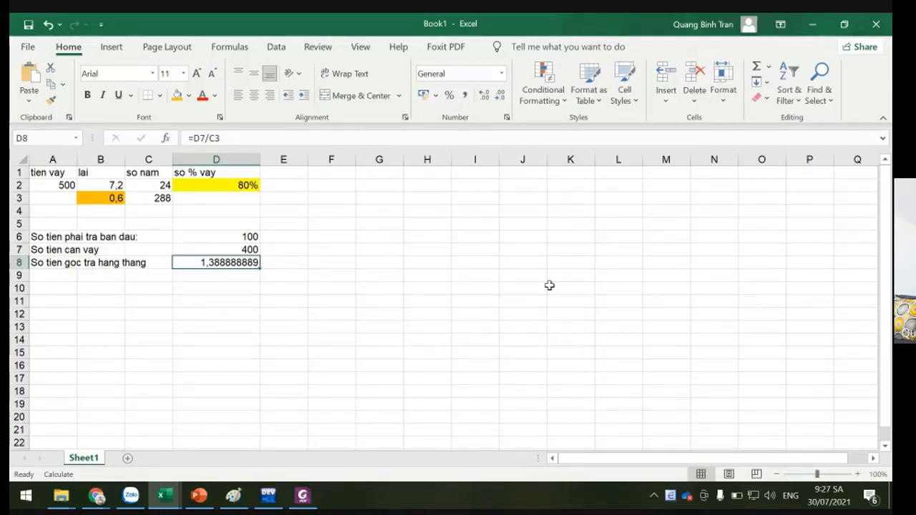
Step: Enter "Thang 1" in A12, extend the month series down to A299, and widen column A
click(69, 315)
text(Th)
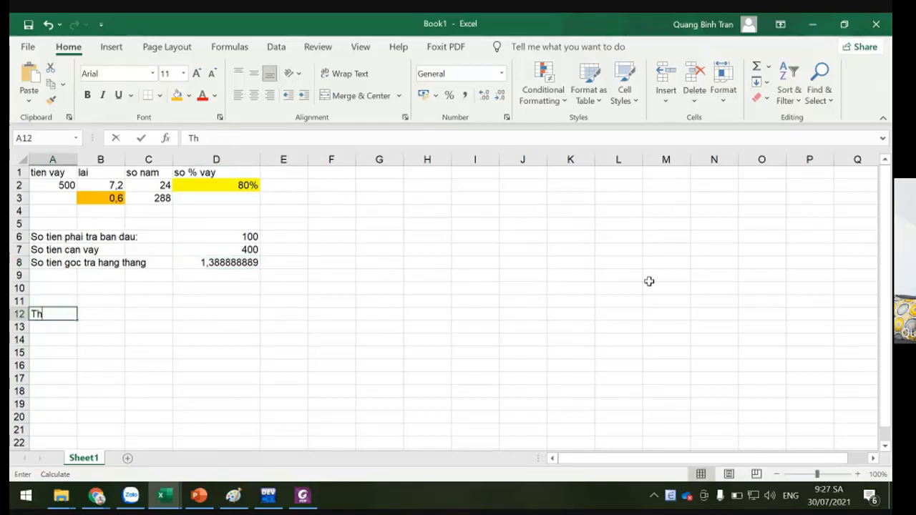
text(ang 1)
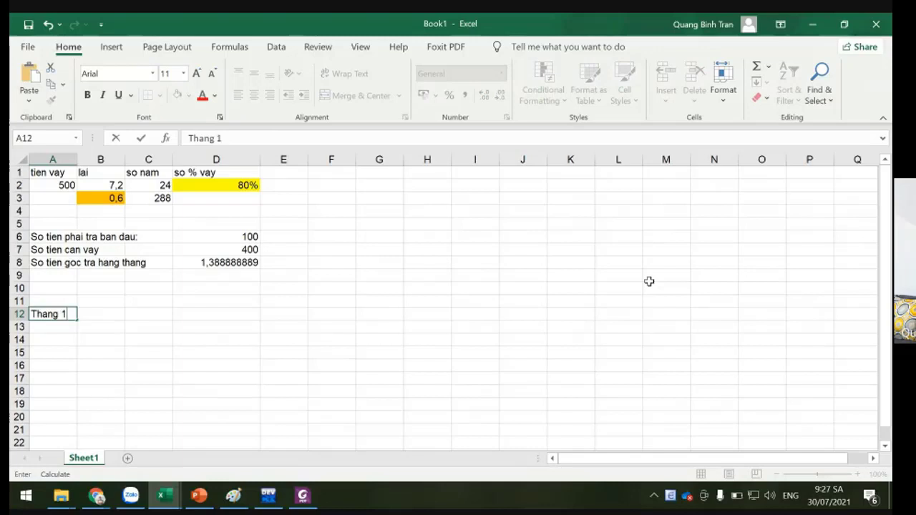
key(Up)
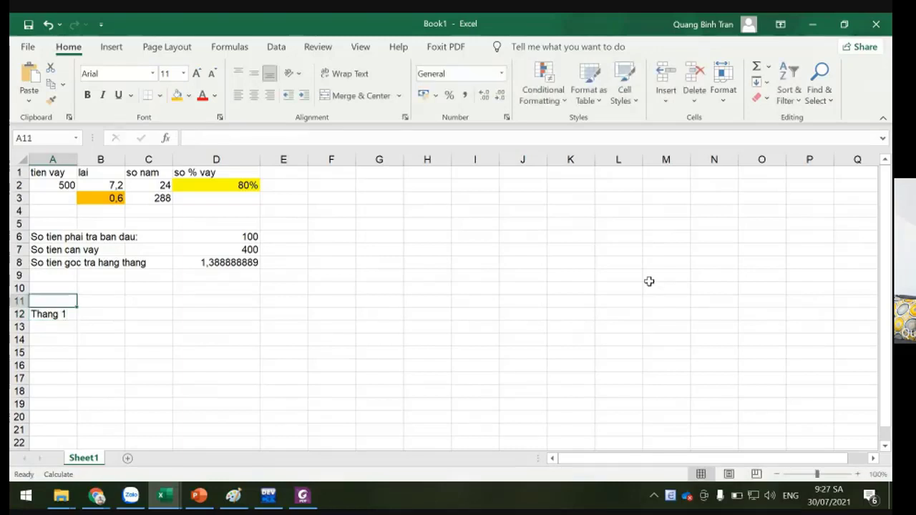
click(78, 315)
click(63, 314)
drag(76, 320, 86, 348)
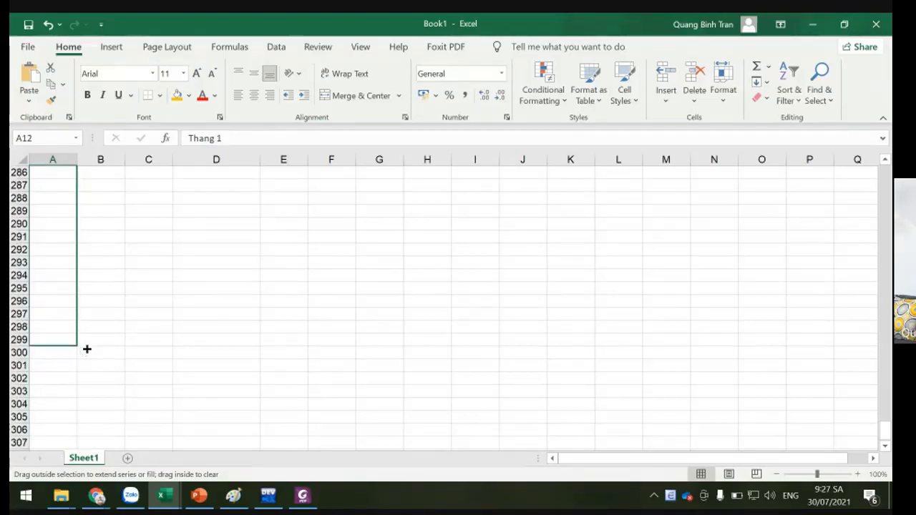
click(153, 291)
drag(77, 159, 150, 159)
Step: Link the Thang 1 payment in B12 to the monthly principal with the absolute reference =$D$8
scroll(289, 296, up, 5)
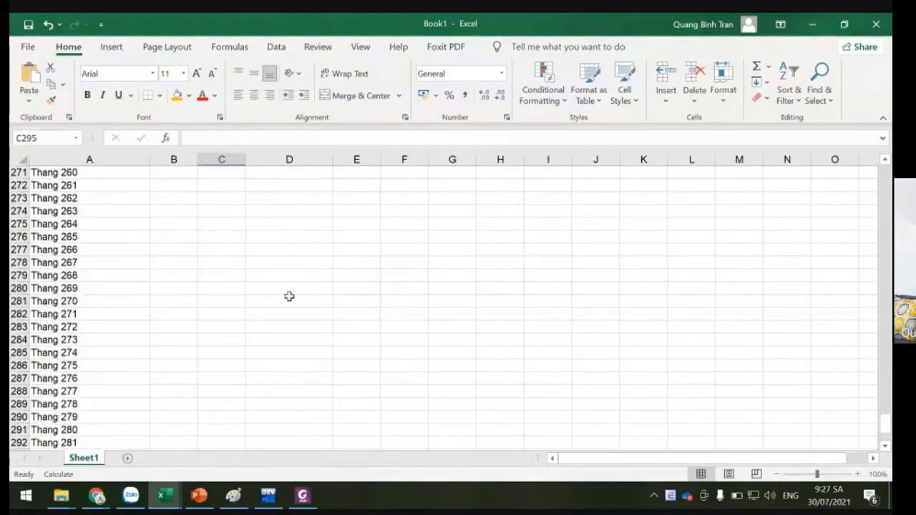
scroll(290, 296, up, 20)
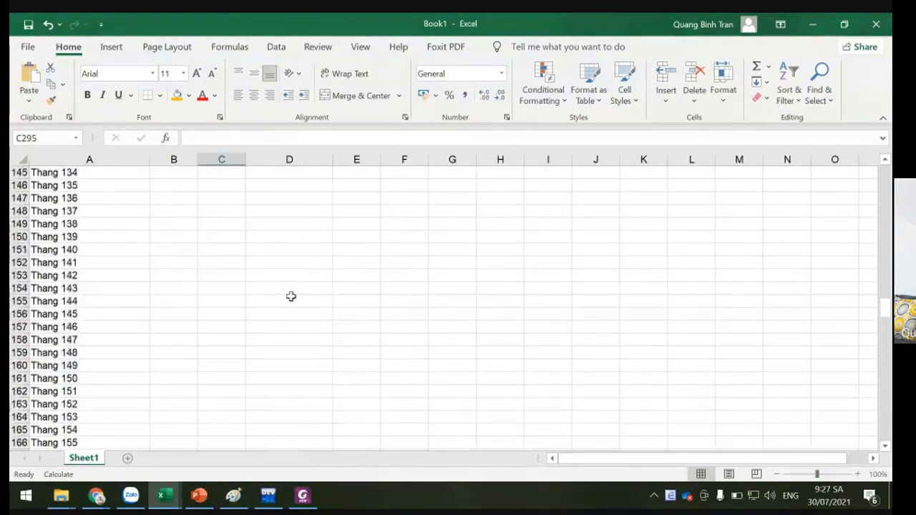
scroll(290, 296, up, 20)
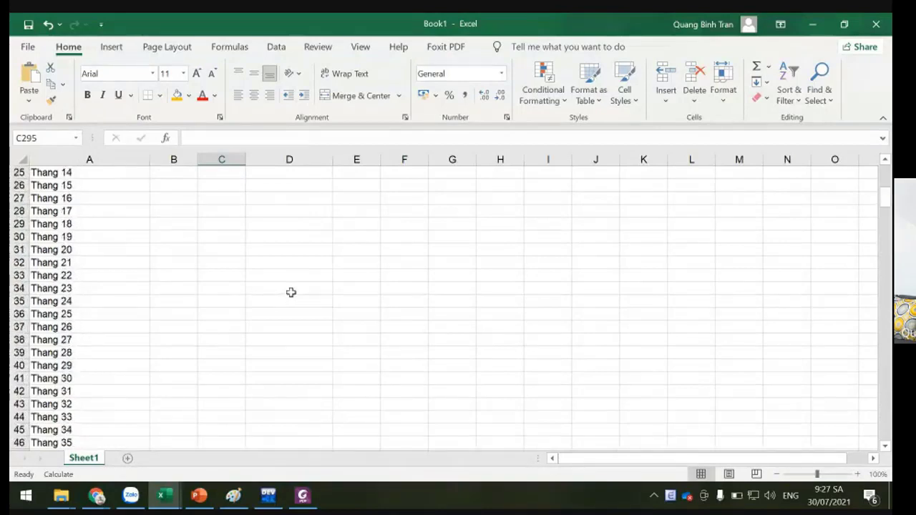
scroll(291, 293, up, 8)
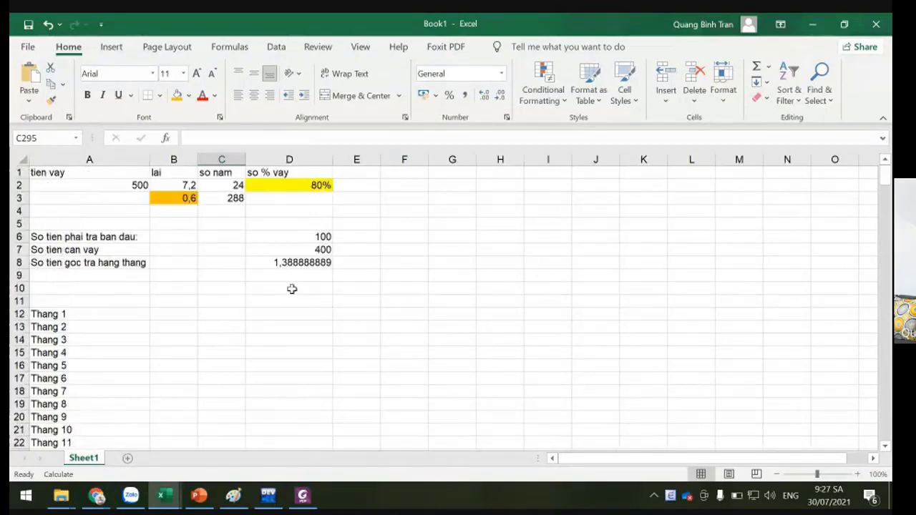
click(154, 313)
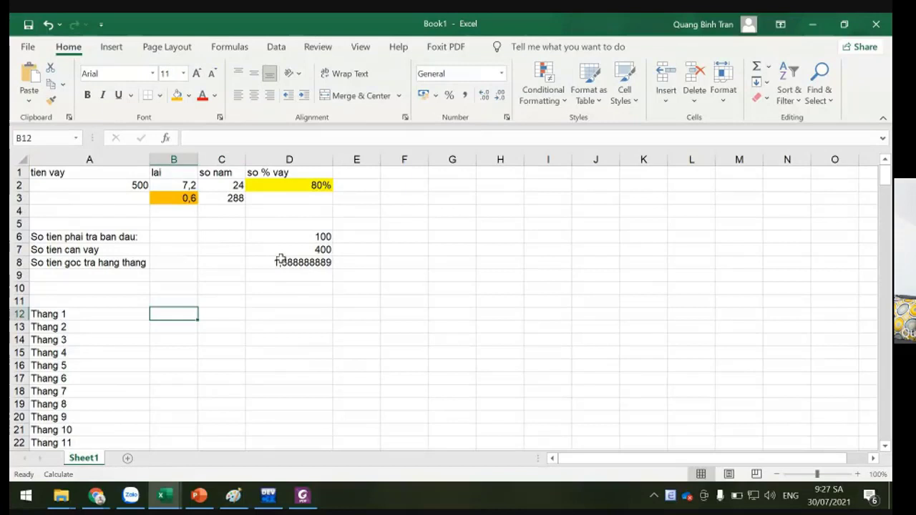
text(=)
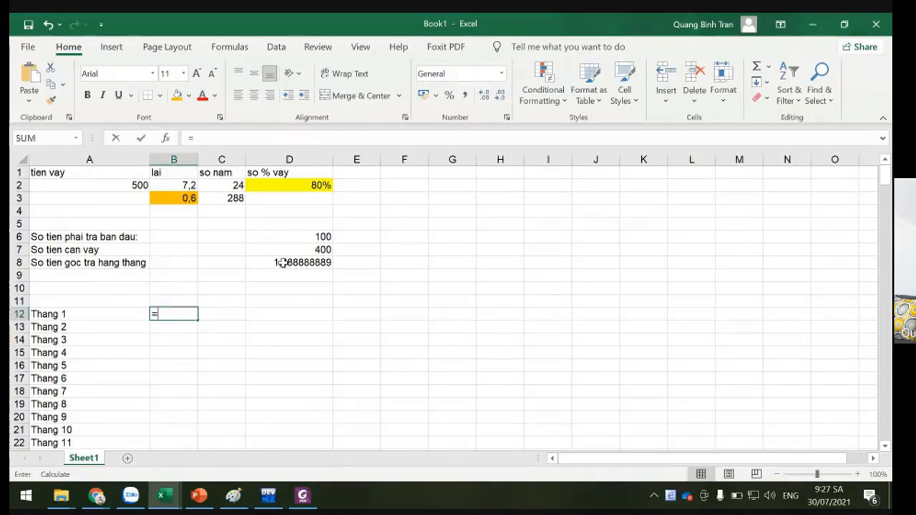
click(284, 264)
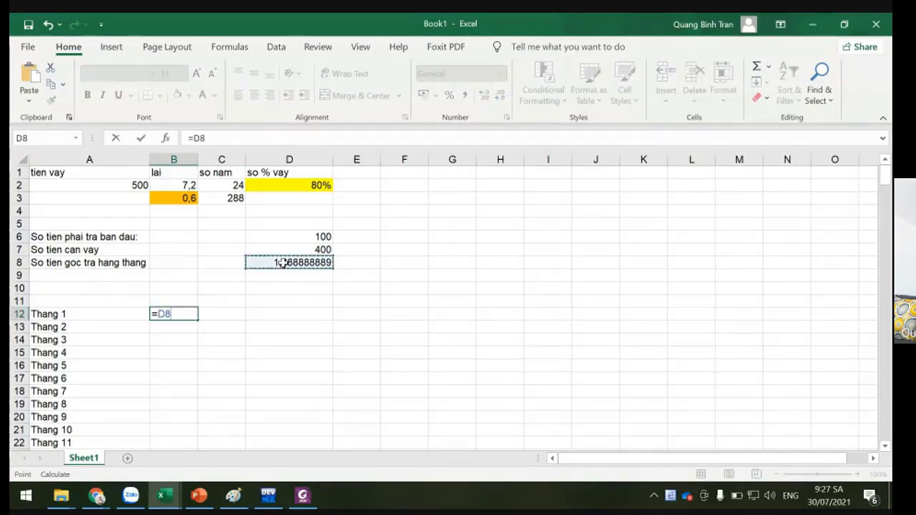
key(F4)
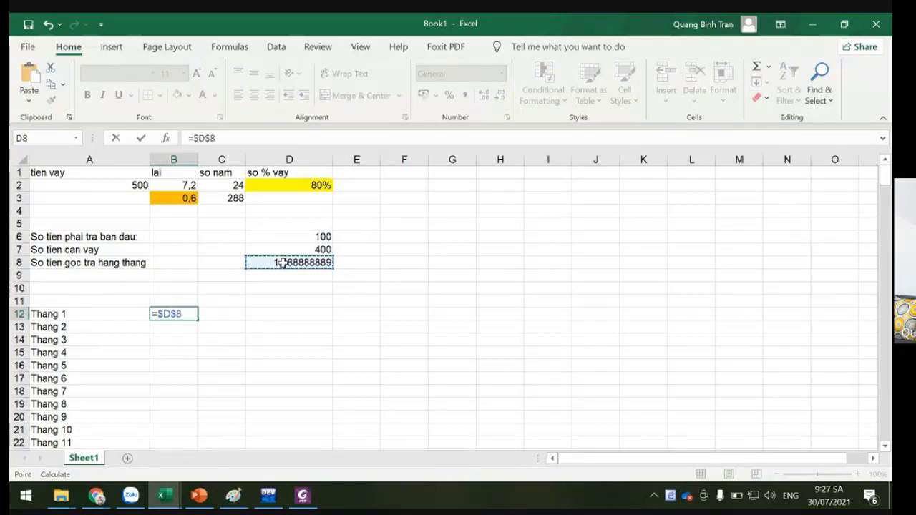
key(F4)
key(Return)
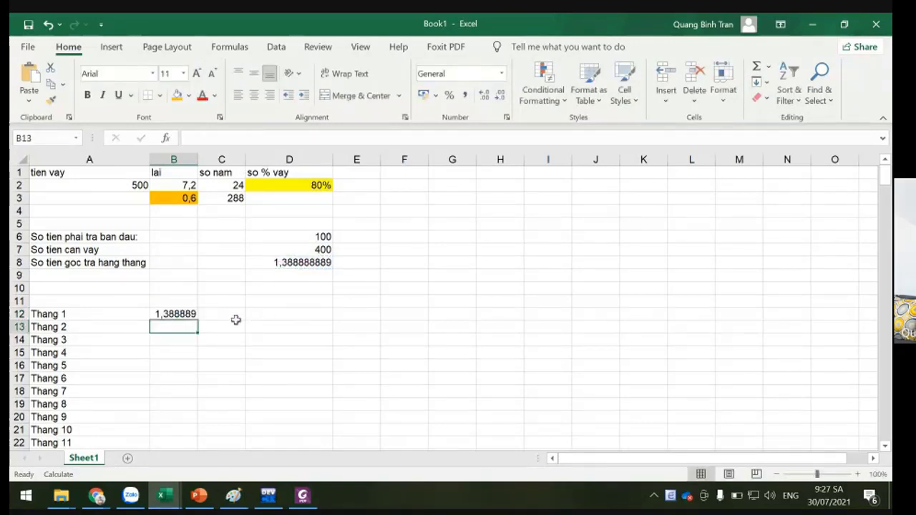
Step: Enter the header "Tien phai tra" in B11 and fit column B to its contents
click(176, 301)
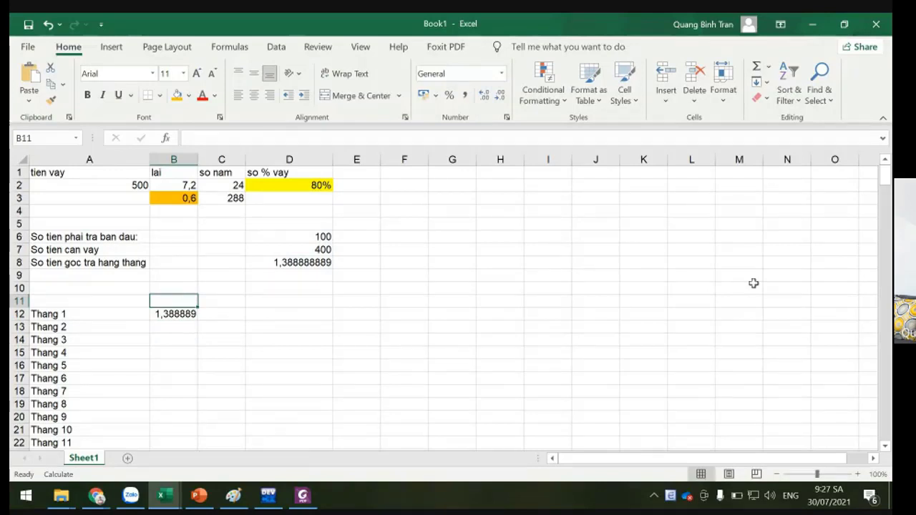
text(Tien p)
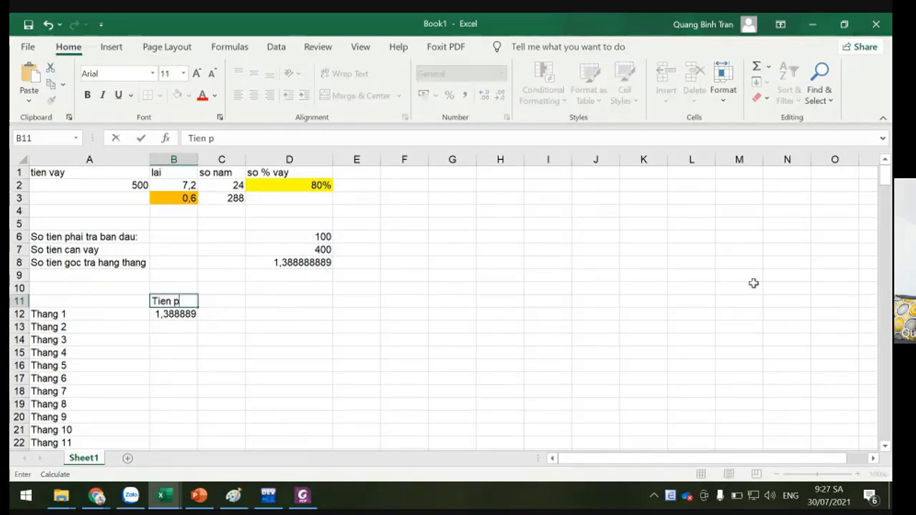
text(hai tra)
key(Tab)
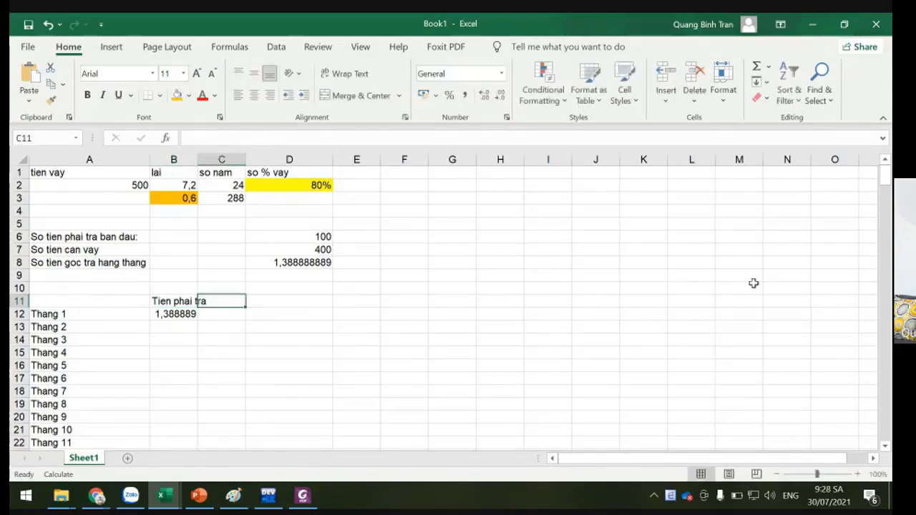
drag(198, 163, 197, 163)
double_click(198, 161)
Step: Widen column C and enter the header "Goc con lai" in C11
double_click(258, 159)
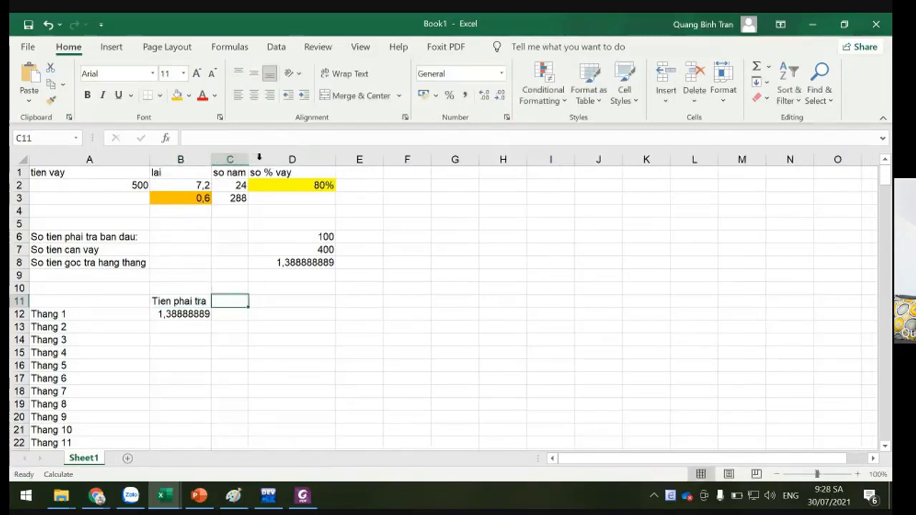
drag(248, 159, 299, 159)
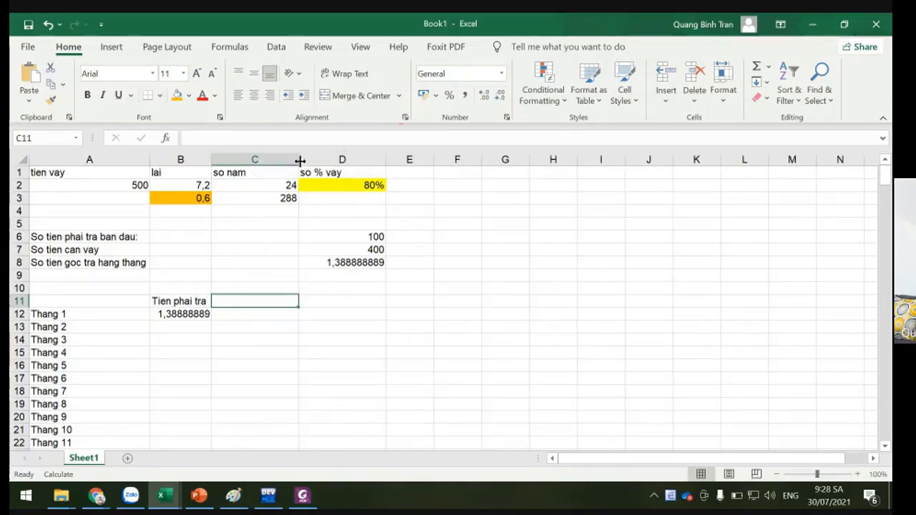
text(G)
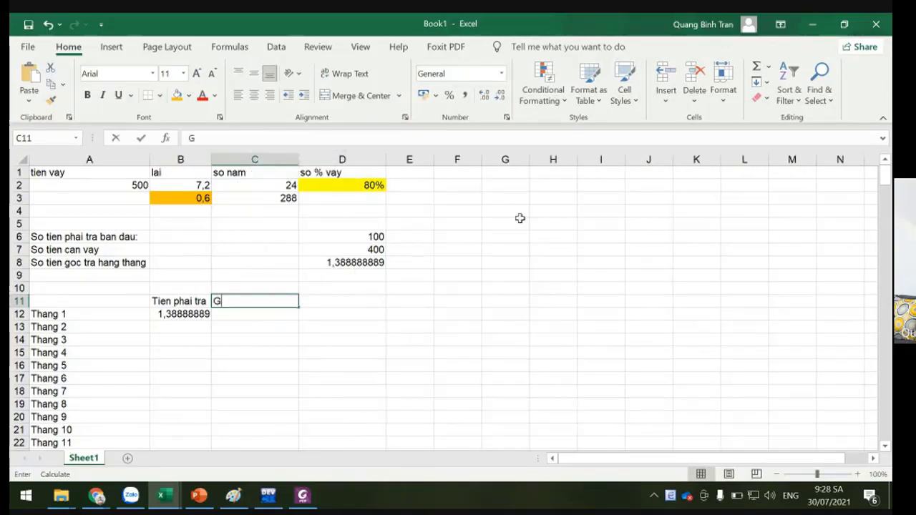
text(oc con laij)
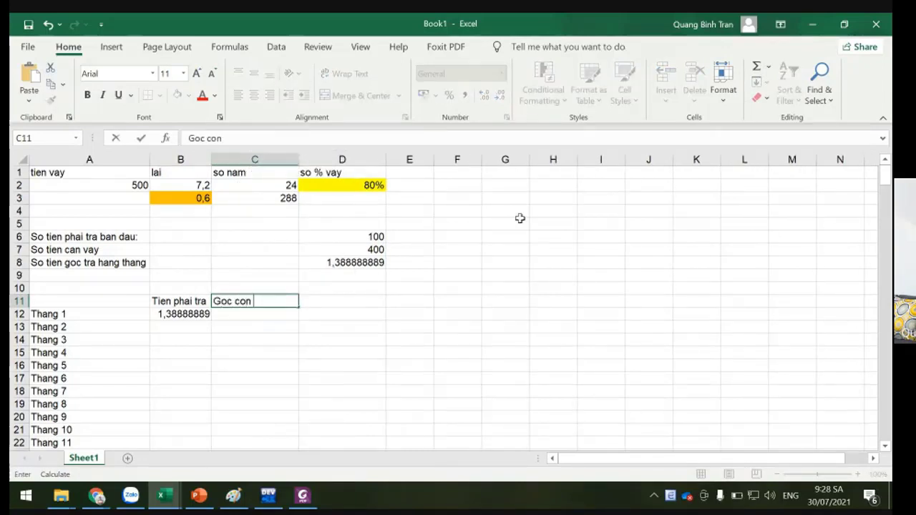
key(Return)
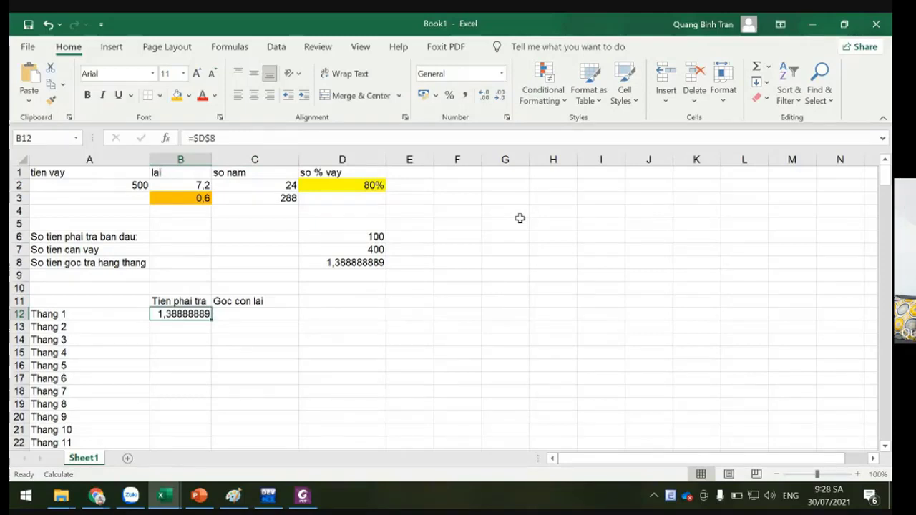
Step: Calculate the remaining principal for Thang 1 in C12 with the formula =D7-B12
click(256, 313)
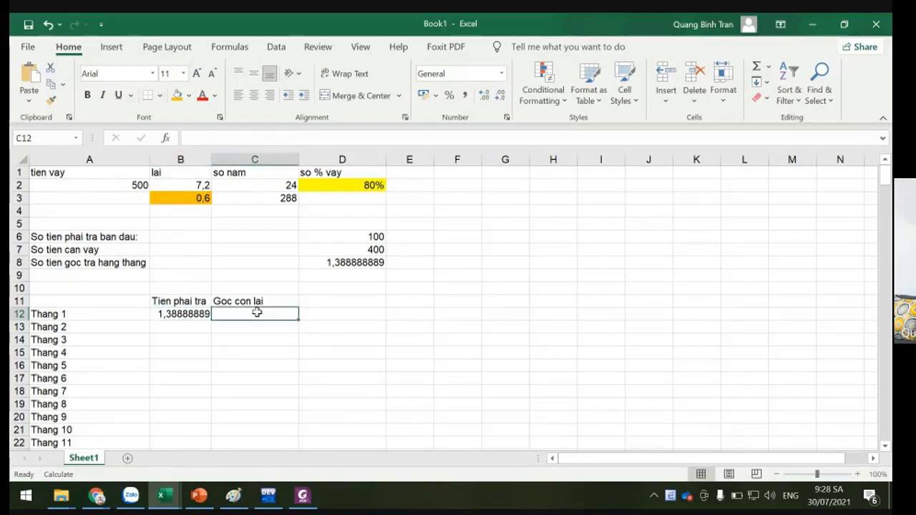
text(=)
click(346, 250)
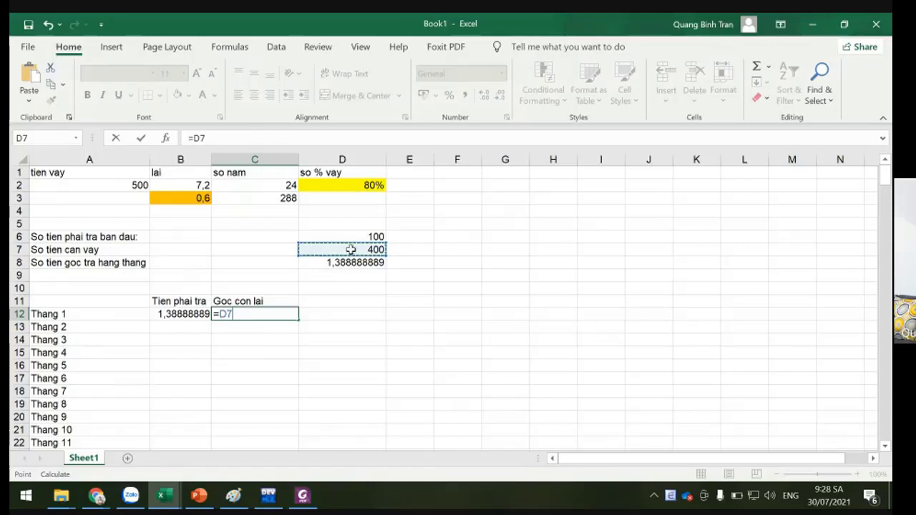
text(-)
click(182, 312)
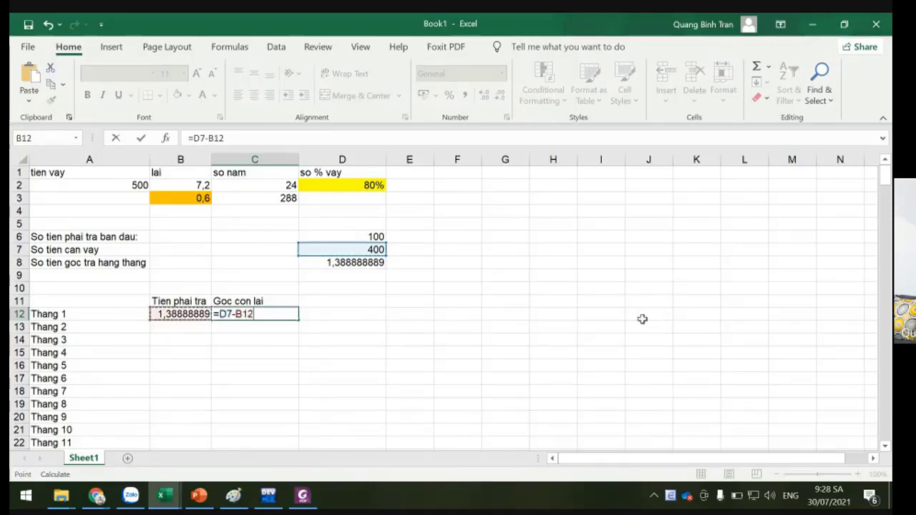
key(Return)
click(245, 314)
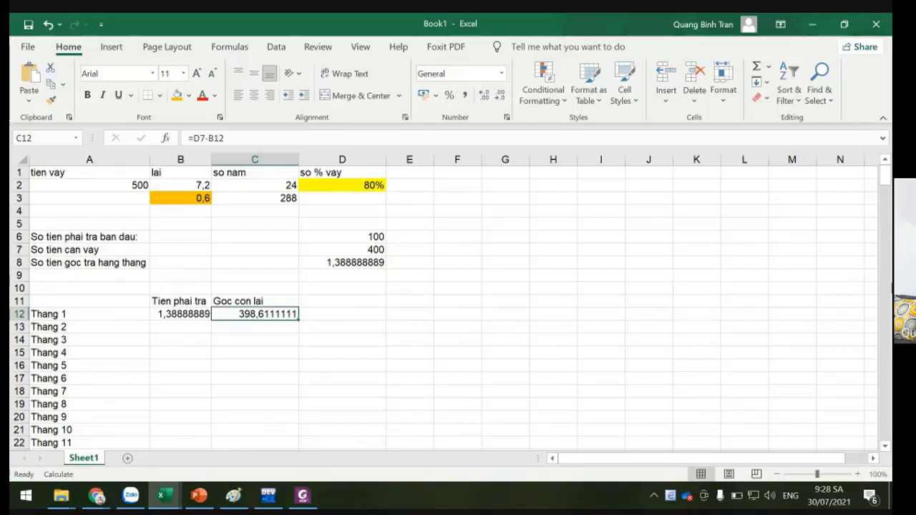
Step: Enter the header "lai phai tra" in D11, beside the remaining principal header
click(320, 301)
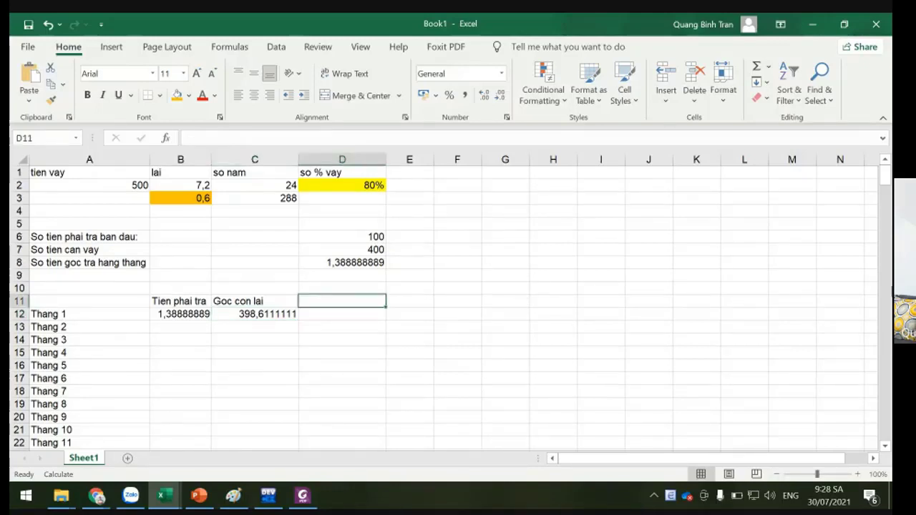
text(lai)
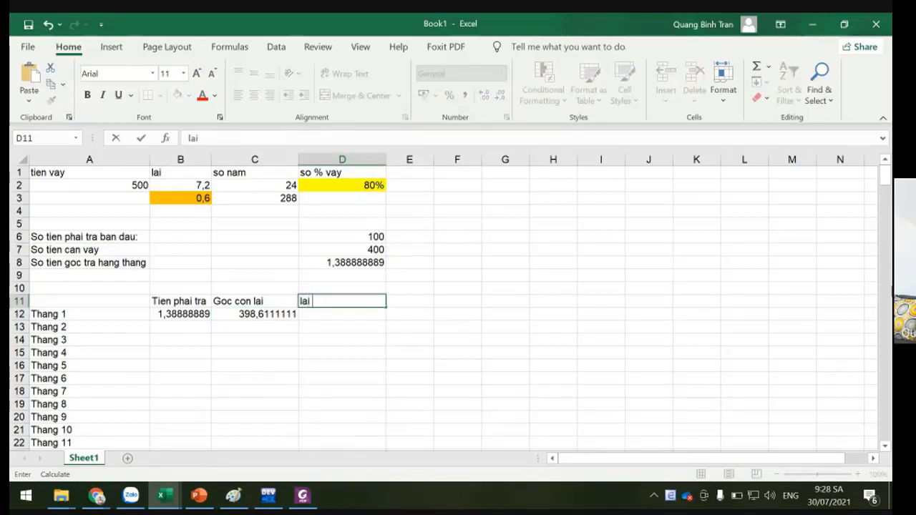
text( phai tra)
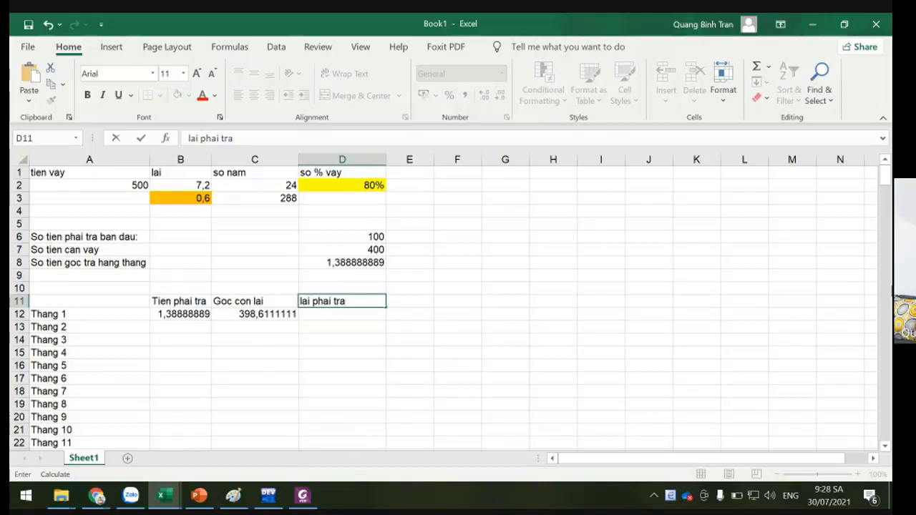
key(Return)
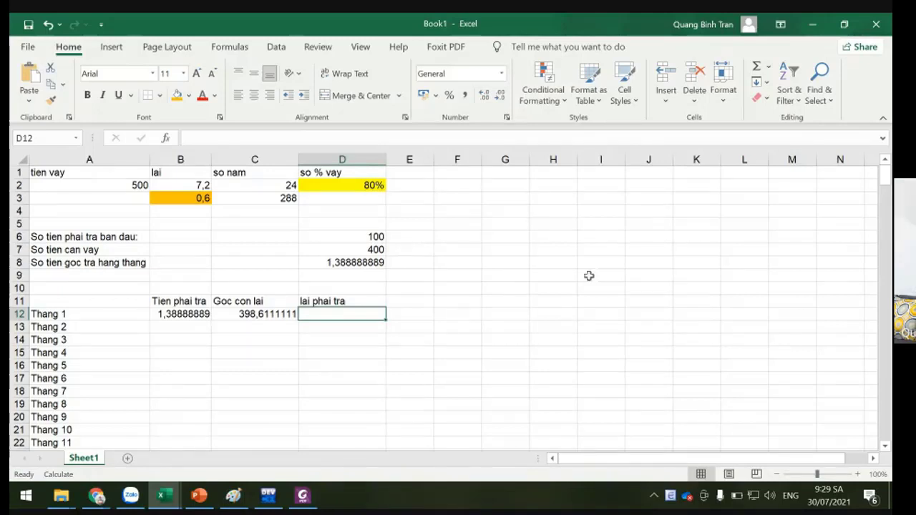
Step: Move the headers and Thang 1 values in B11:D12 one column over to C11:E12
drag(179, 302, 323, 302)
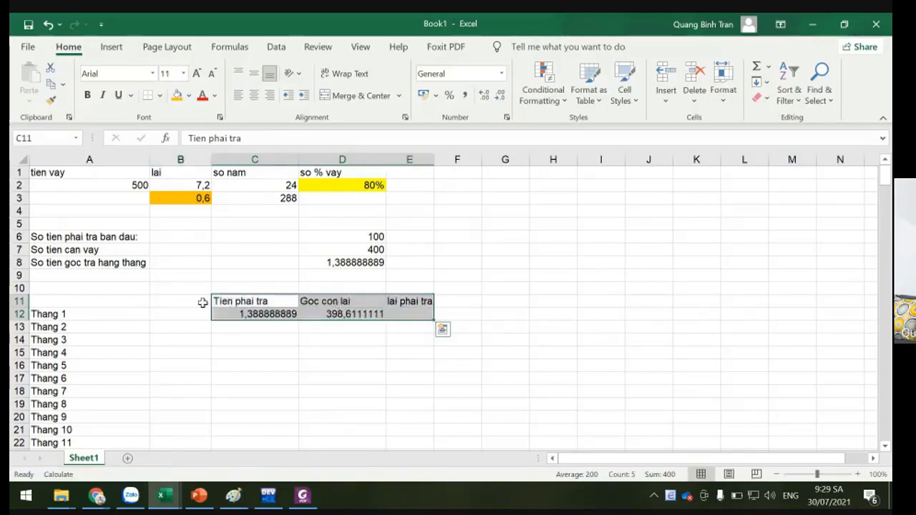
Step: Enter the header "Goc ban dau" in B11 and the starting principal 400 for Thang 1 in B12
click(203, 303)
text(Goc ban dau)
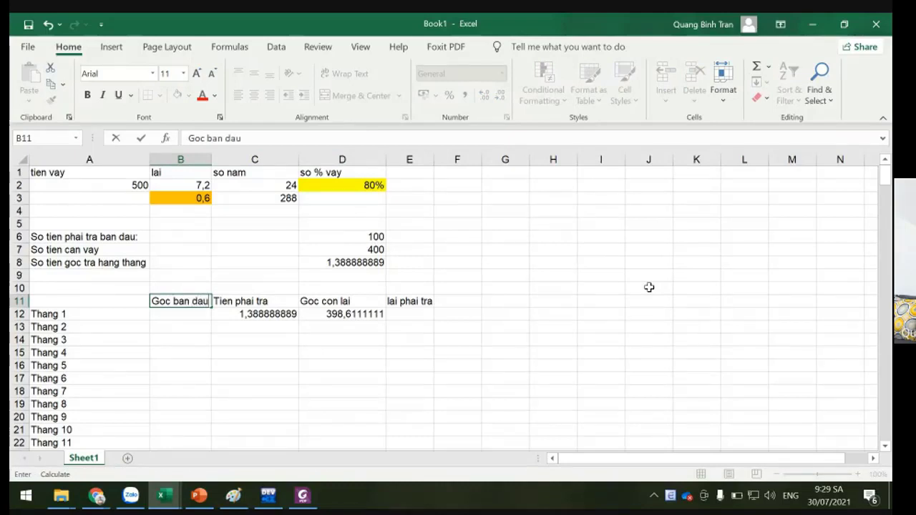
key(Return)
text(1)
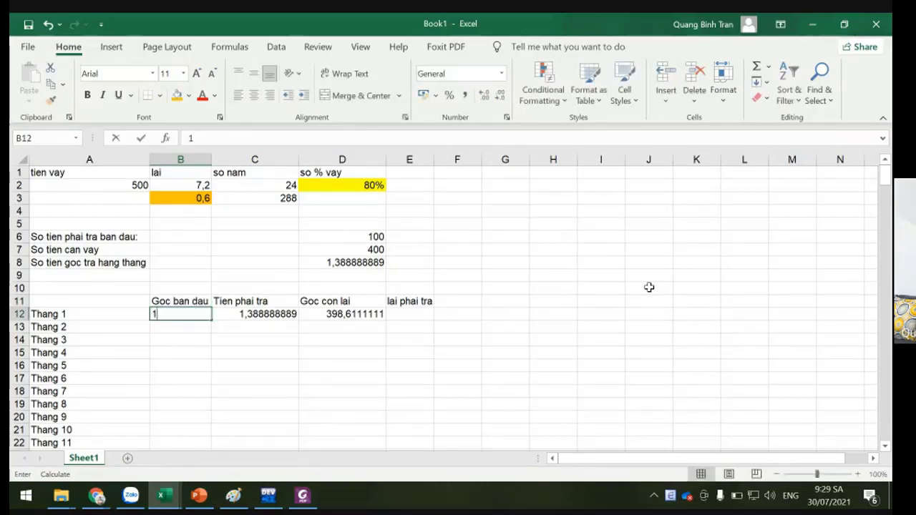
key(BackSpace)
text(400)
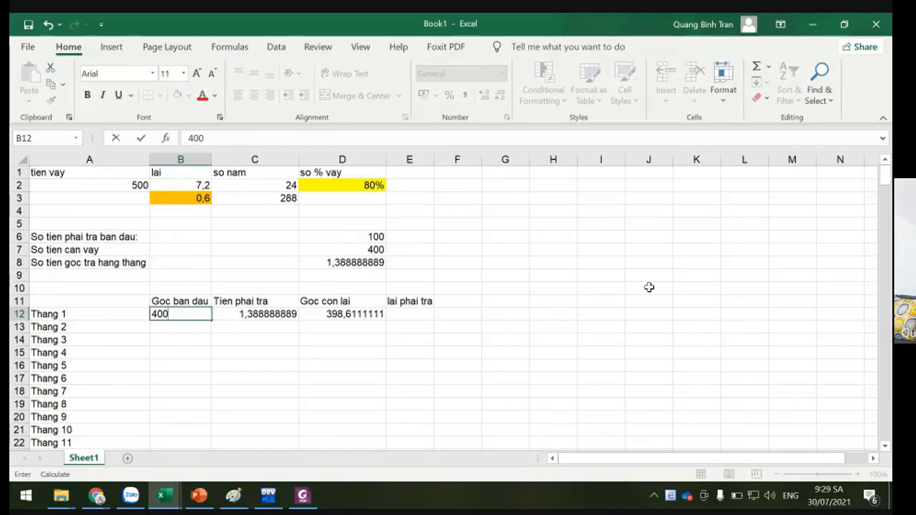
key(Return)
Step: Change the Thang 1 remaining principal formula in D12 to =B12-C12
click(302, 315)
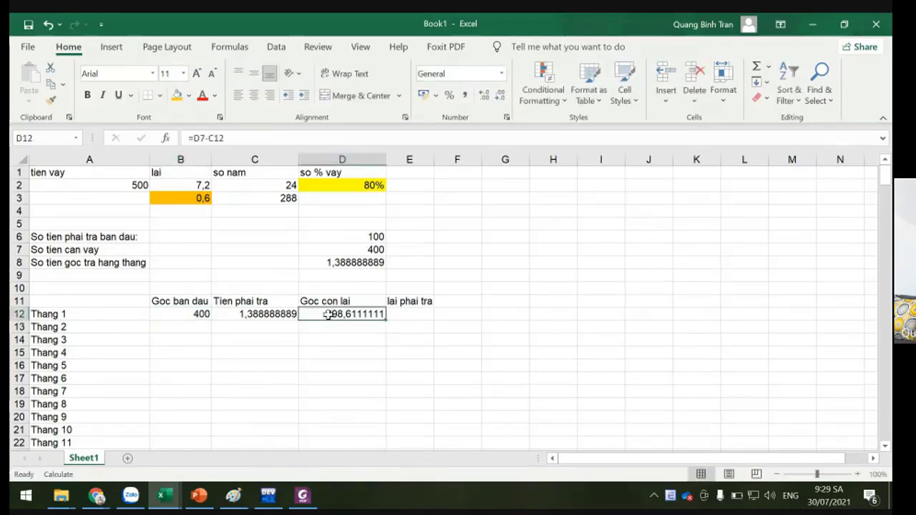
double_click(301, 315)
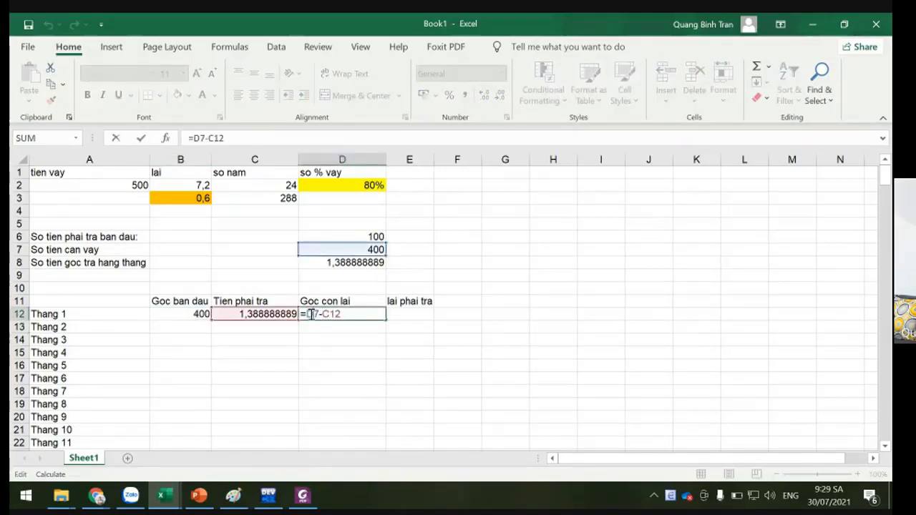
double_click(308, 315)
click(203, 316)
key(Return)
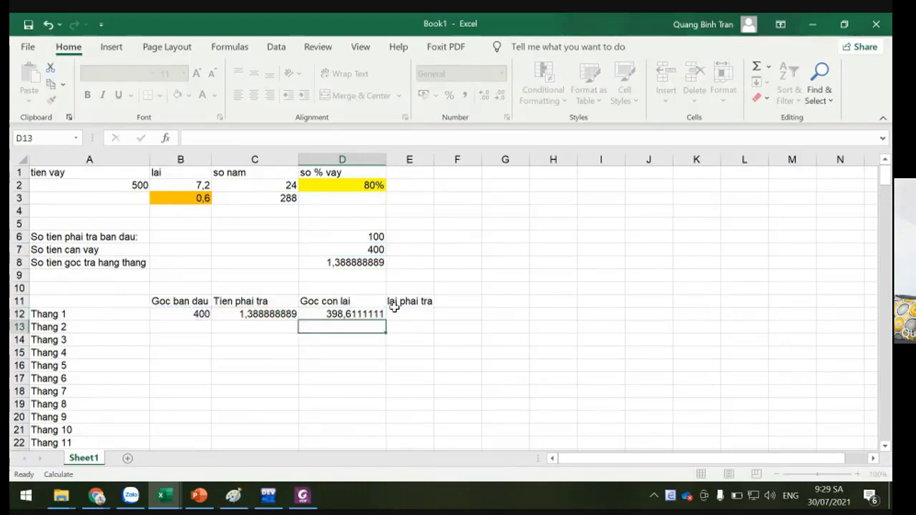
click(347, 314)
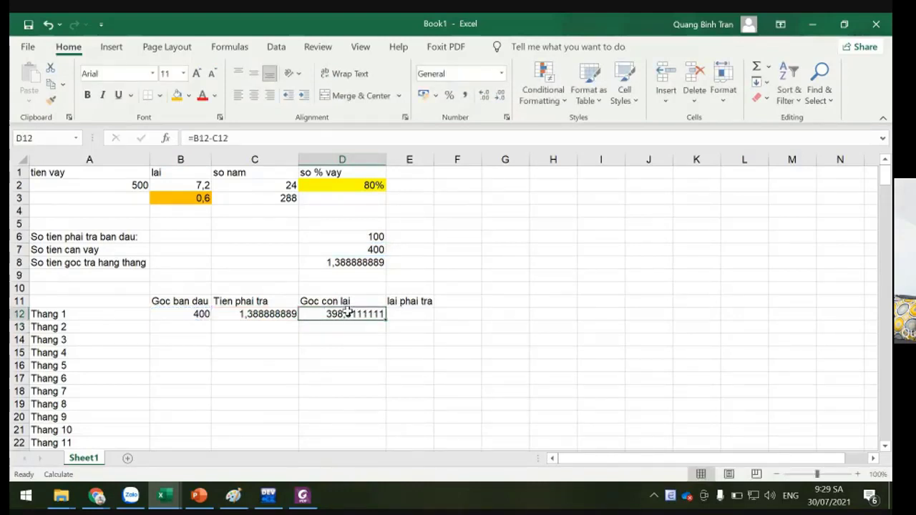
click(282, 314)
Step: Widen column E and calculate the Thang 1 interest in E12 with the formula =B12*$B$3
click(387, 314)
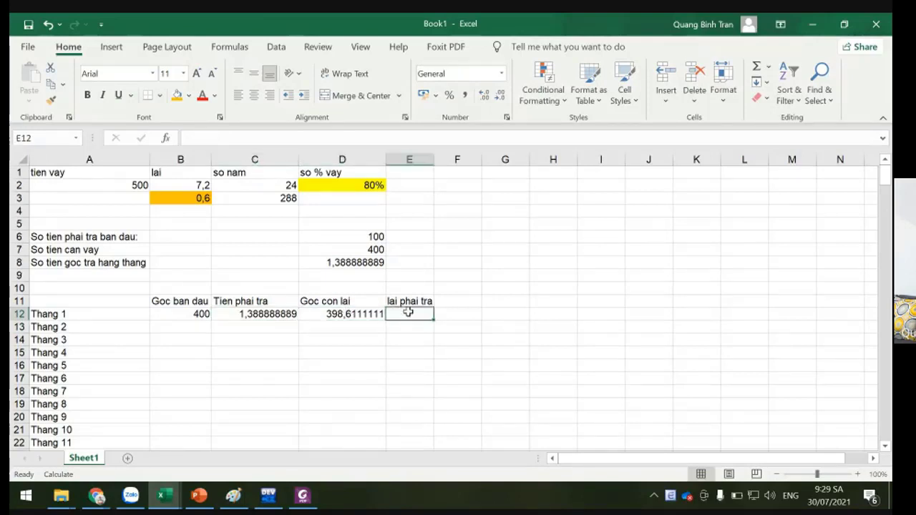
drag(432, 159, 469, 162)
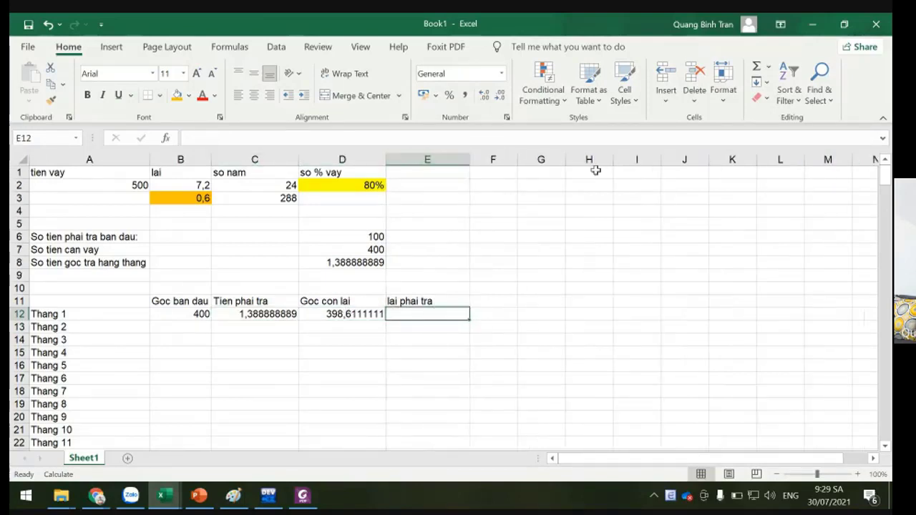
text(=)
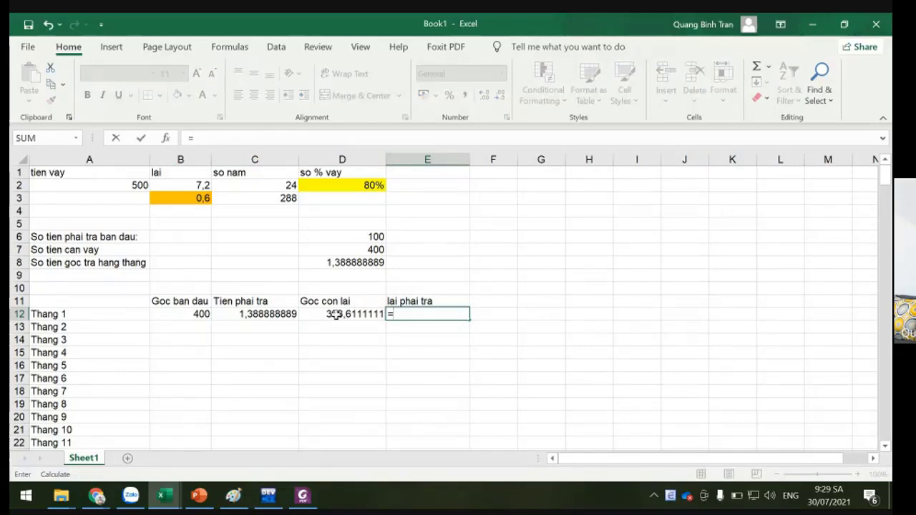
click(193, 315)
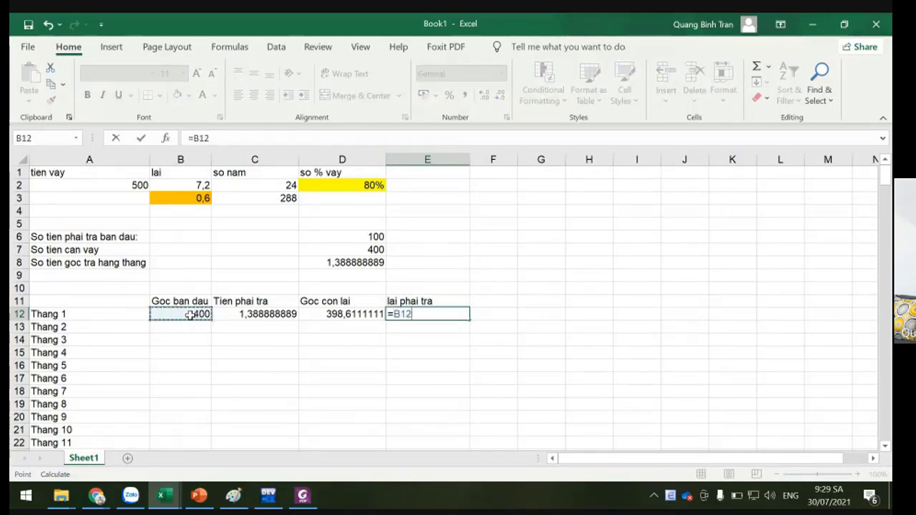
text(*)
click(182, 198)
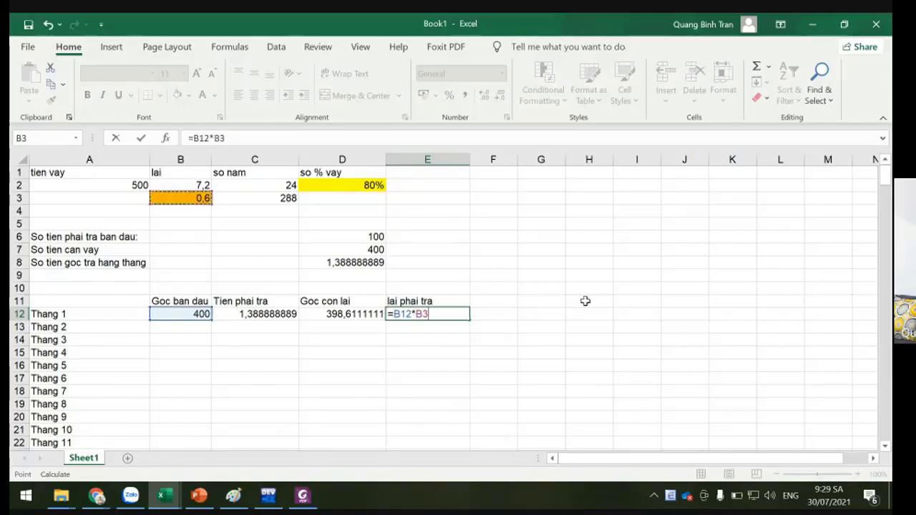
key(F4)
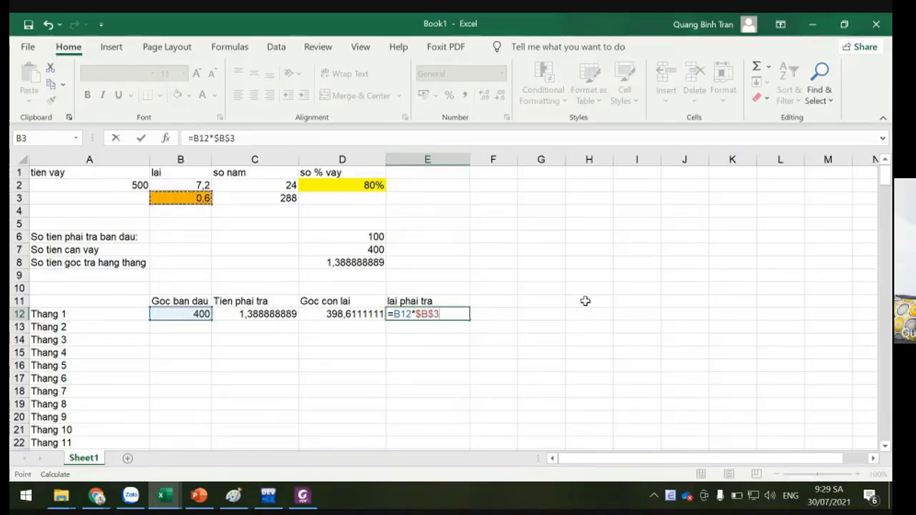
key(Return)
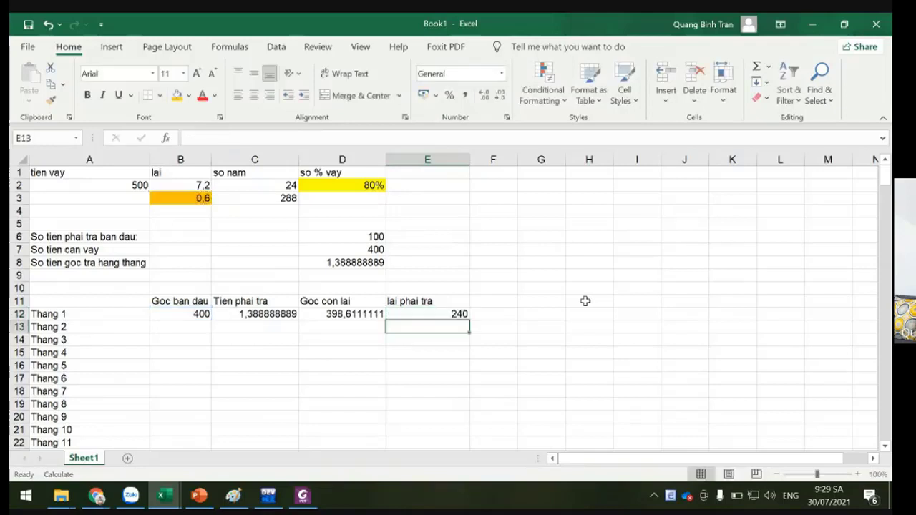
click(439, 315)
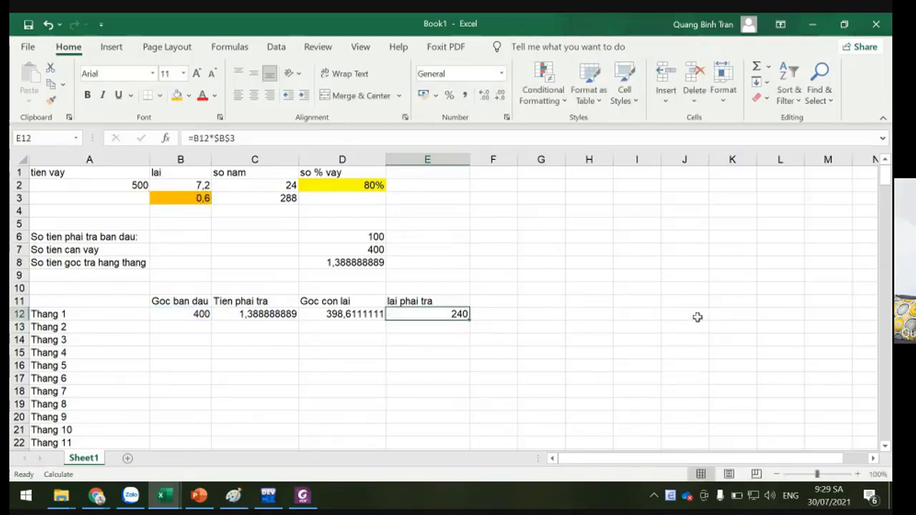
Step: Set the "tien vay" amount in A2 to 500000000 and apply the comma number style to it
click(75, 184)
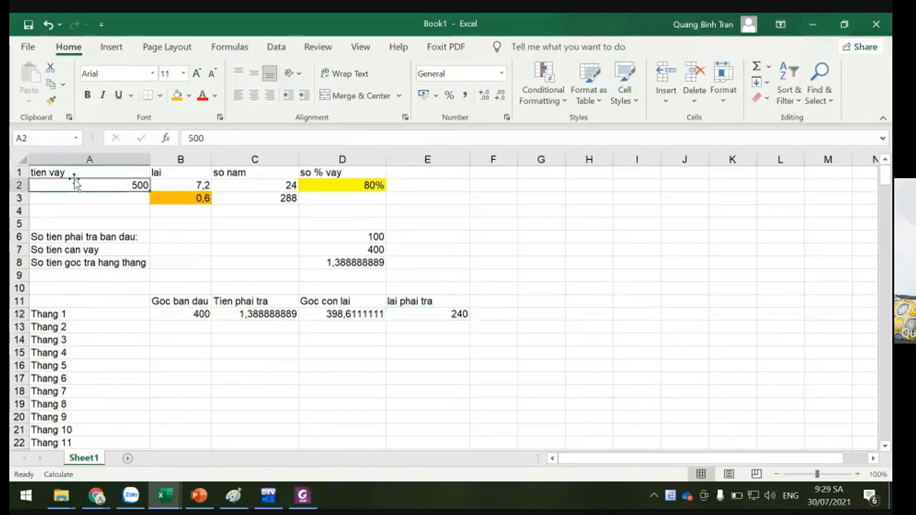
click(247, 137)
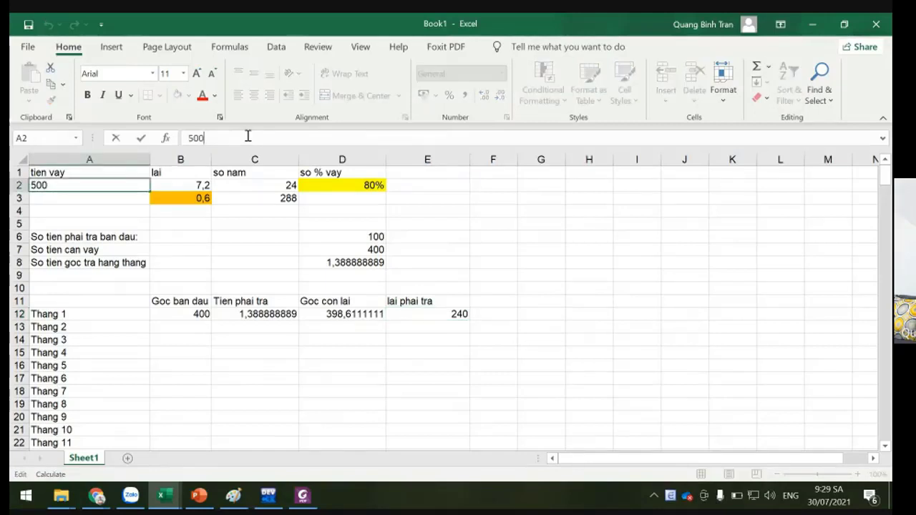
text(000000)
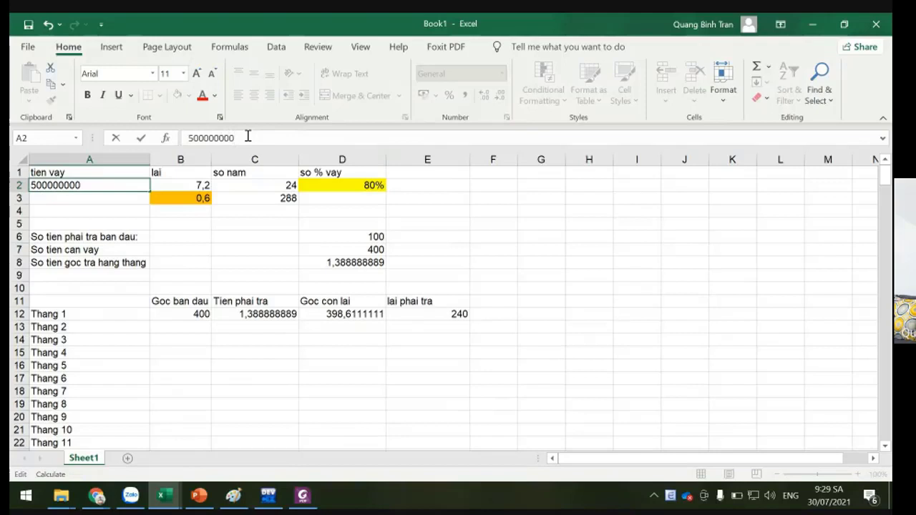
key(Return)
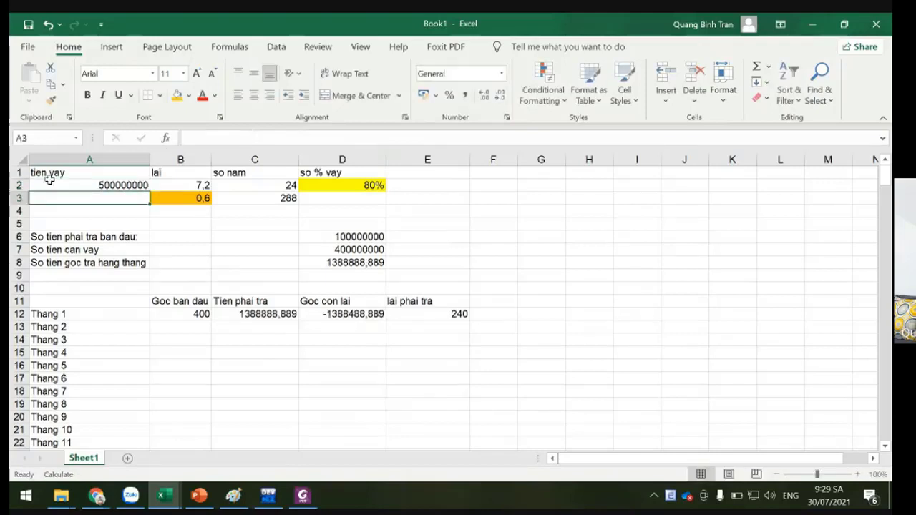
click(87, 182)
click(464, 95)
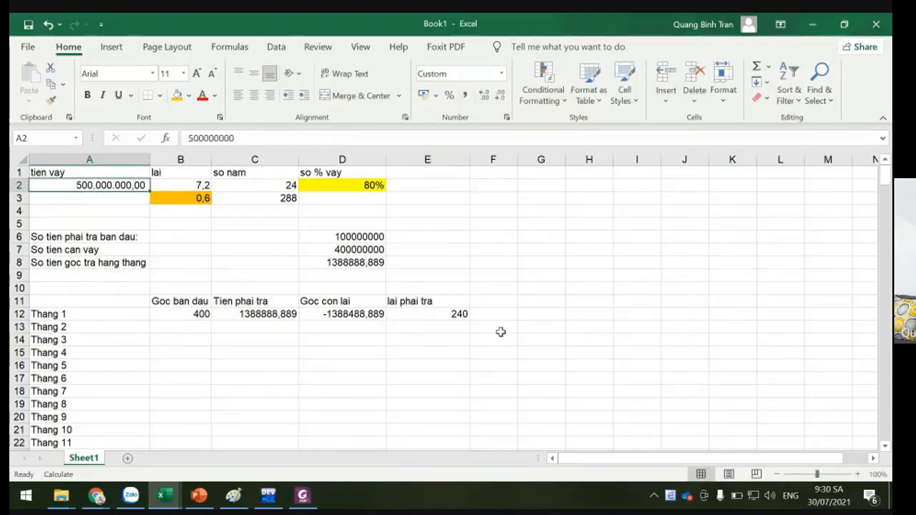
Step: Apply the comma number style to the calculated amounts in D6:D8
click(352, 238)
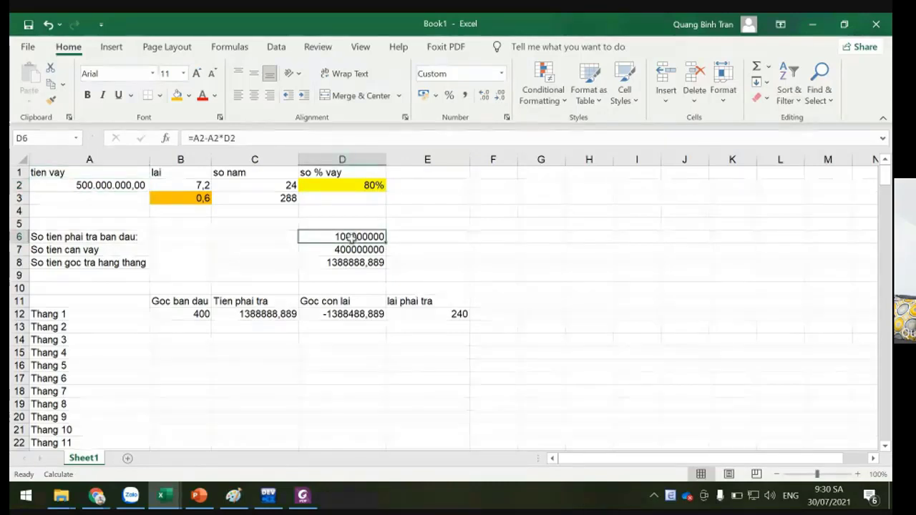
drag(353, 239, 354, 263)
click(465, 95)
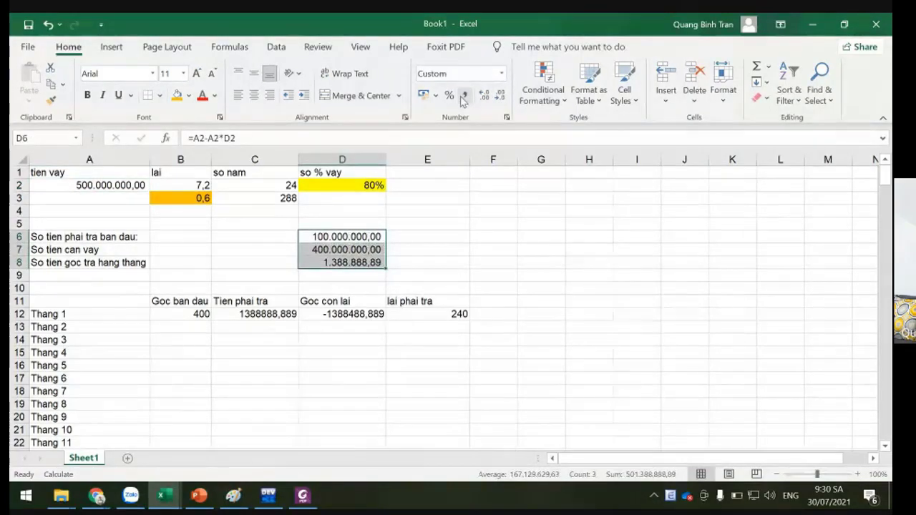
click(190, 315)
click(268, 141)
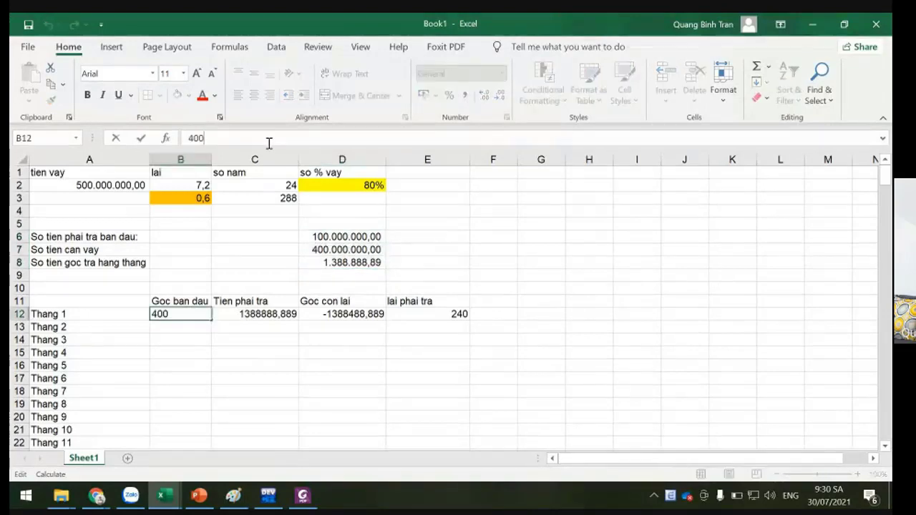
text(000000)
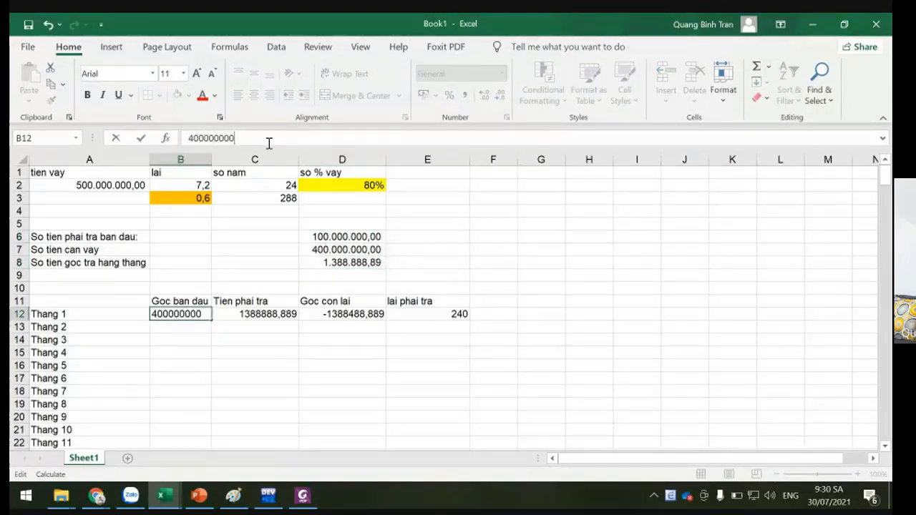
key(BackSpace)
key(BackSpace)
key(BackSpace)
key(BackSpace)
key(BackSpace)
key(BackSpace)
key(BackSpace)
key(BackSpace)
key(BackSpace)
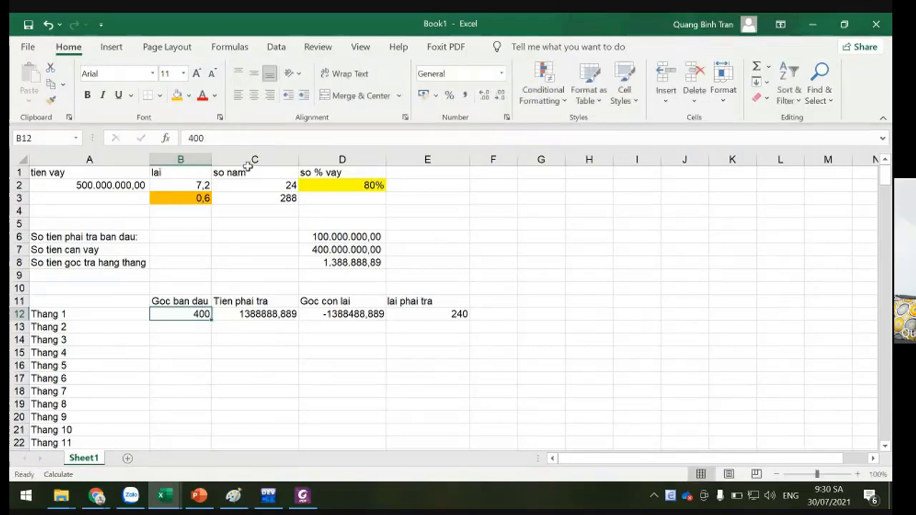
Step: Link the Thang 1 starting principal in B12 to the loan amount with =D7 and widen column B to fit
text(=)
click(305, 249)
key(Return)
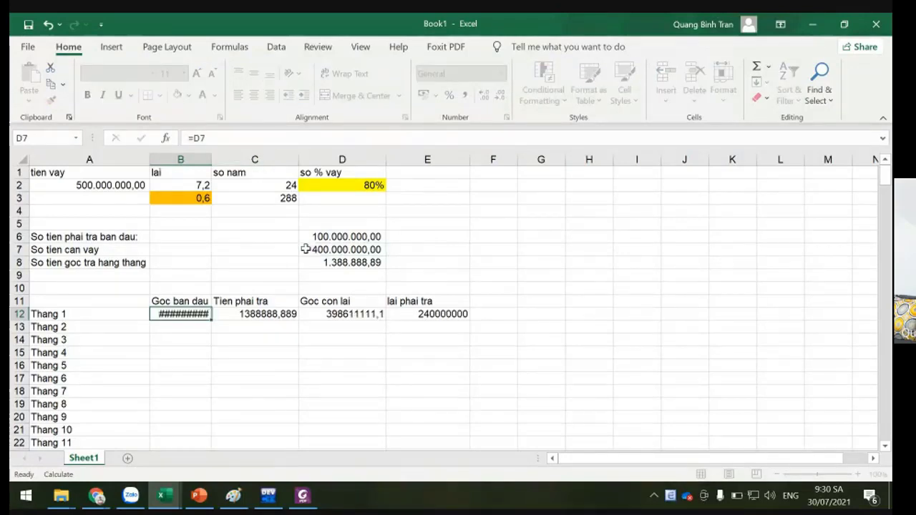
double_click(215, 161)
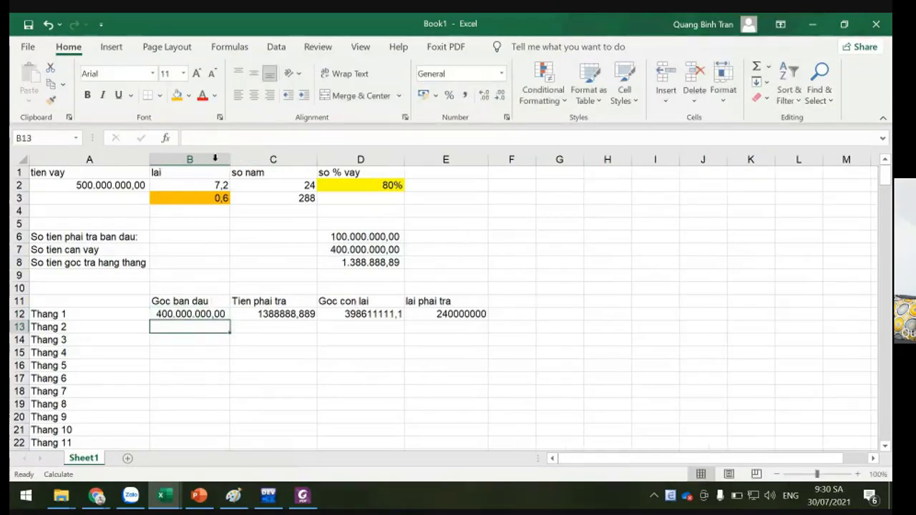
drag(228, 156, 239, 157)
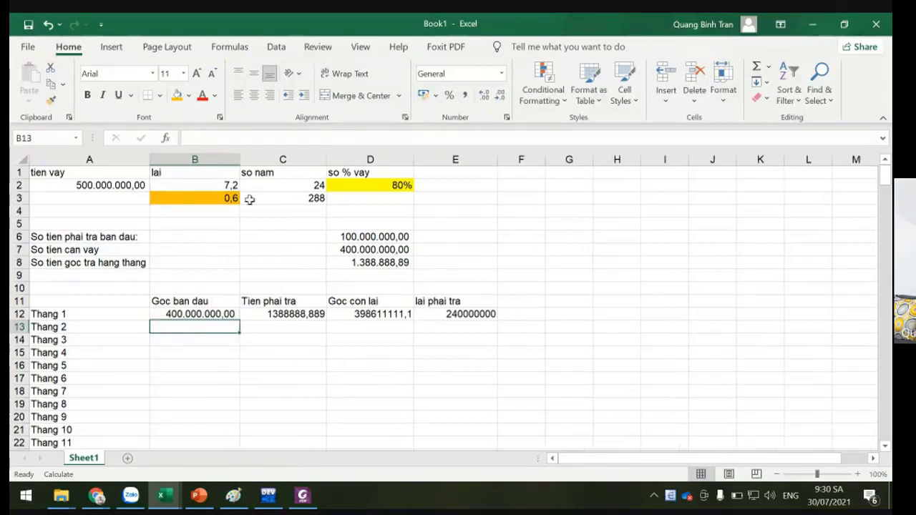
Step: Apply the comma number style to the Thang 1 payment, remaining principal and interest in C12, D12 and E12
click(269, 315)
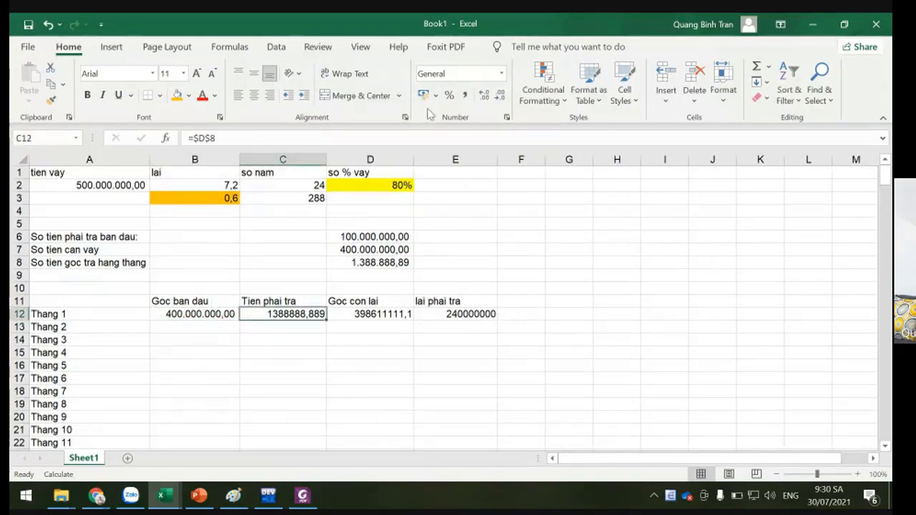
click(465, 94)
click(364, 313)
click(465, 94)
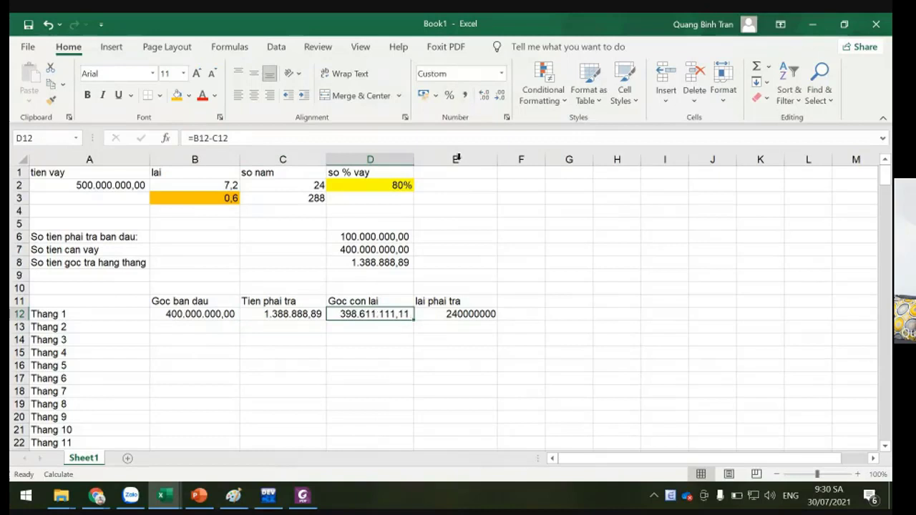
click(459, 319)
click(465, 94)
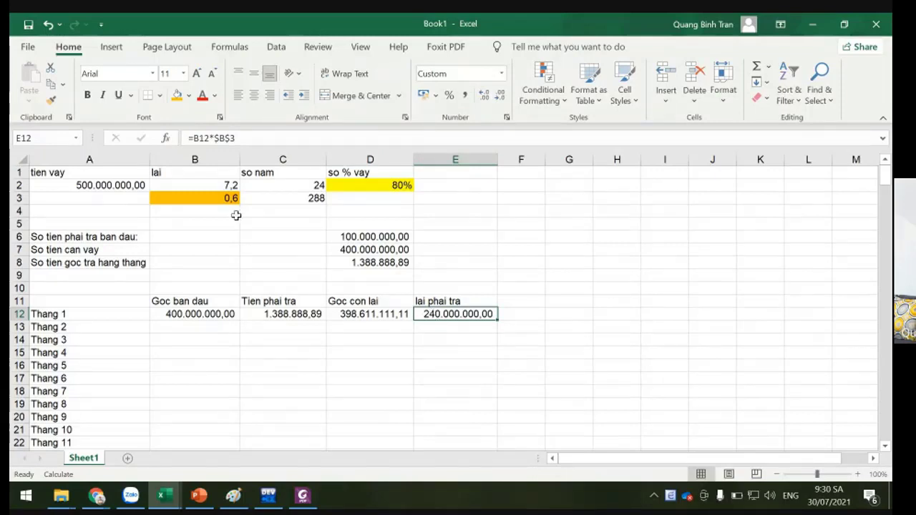
Step: Format the "lai" interest rate in B2 as a percentage and set it to 7,2%
click(206, 184)
click(228, 135)
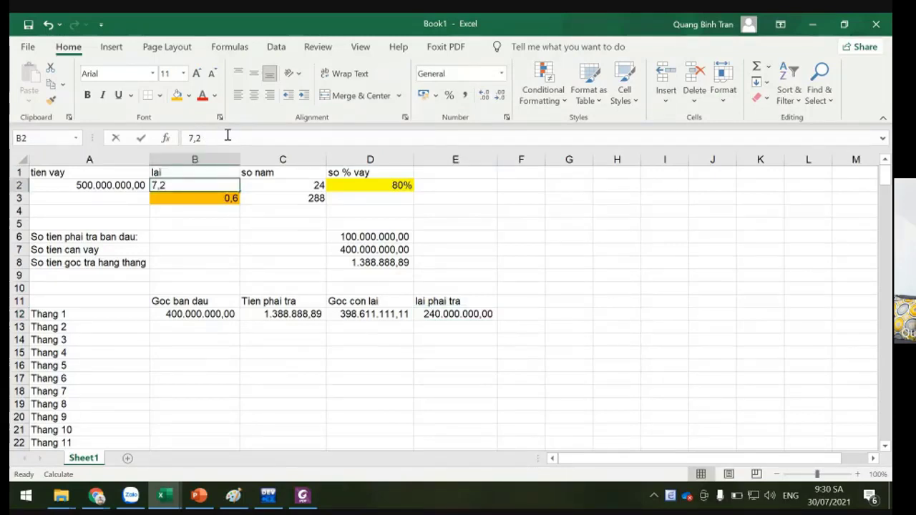
key(Escape)
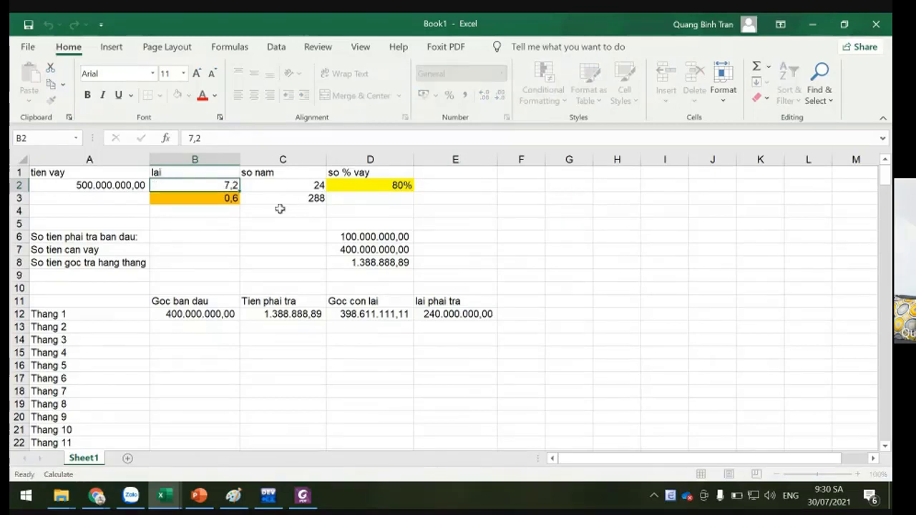
click(450, 98)
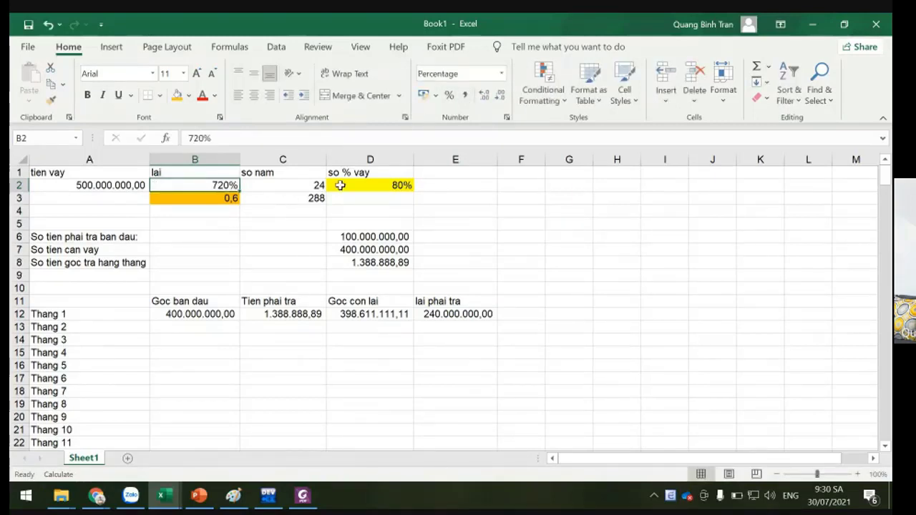
key(F2)
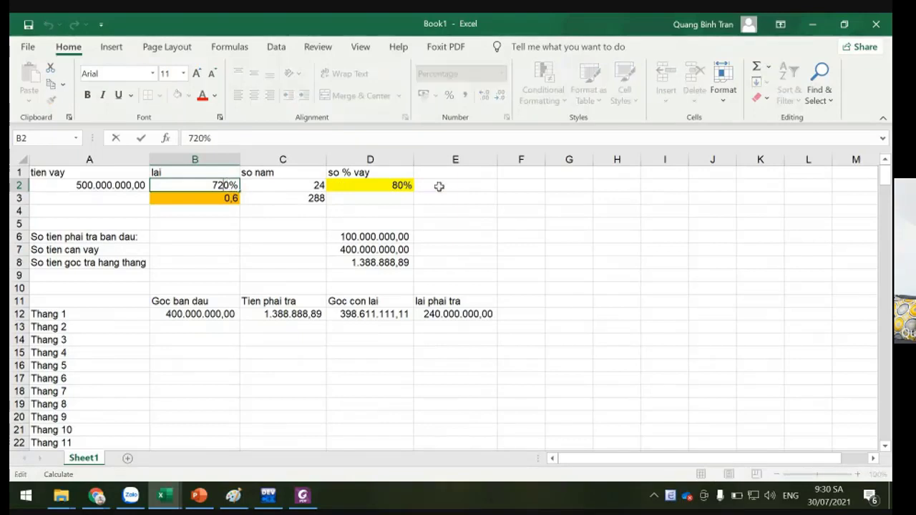
key(Left)
key(BackSpace)
key(BackSpace)
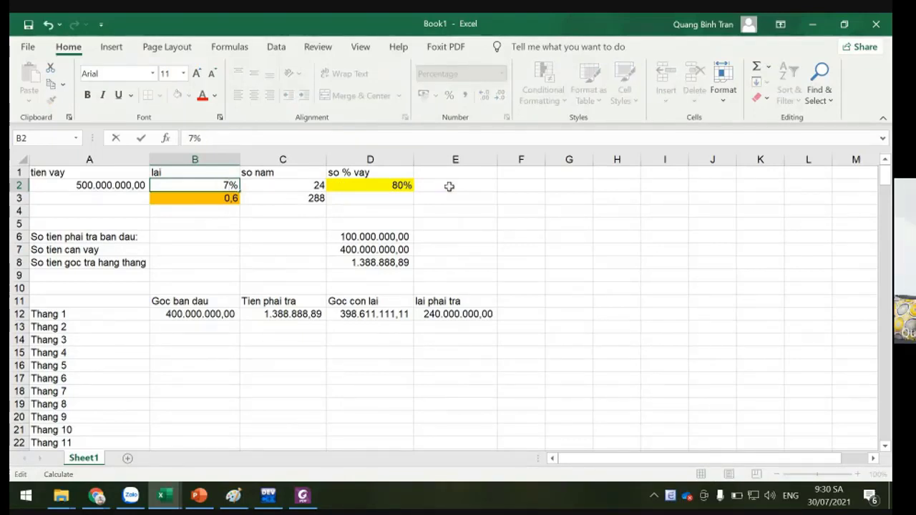
text(,2)
key(Return)
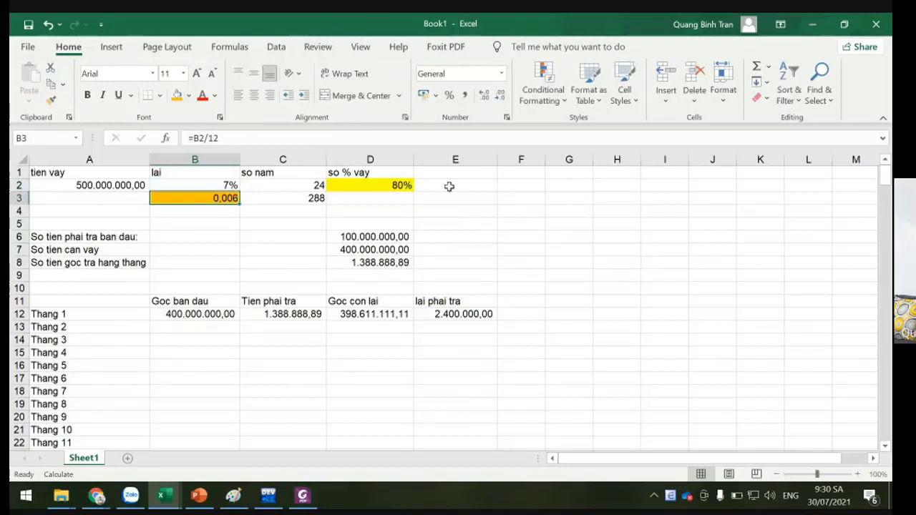
Step: Format the monthly rate in B3 as a percentage and show the rates in B2 and B3 with one decimal place
click(449, 95)
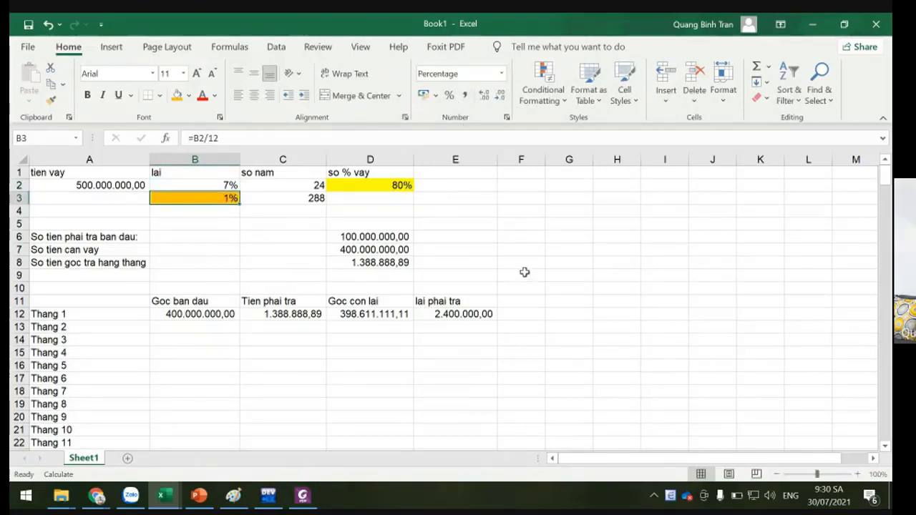
click(486, 98)
click(486, 97)
click(219, 185)
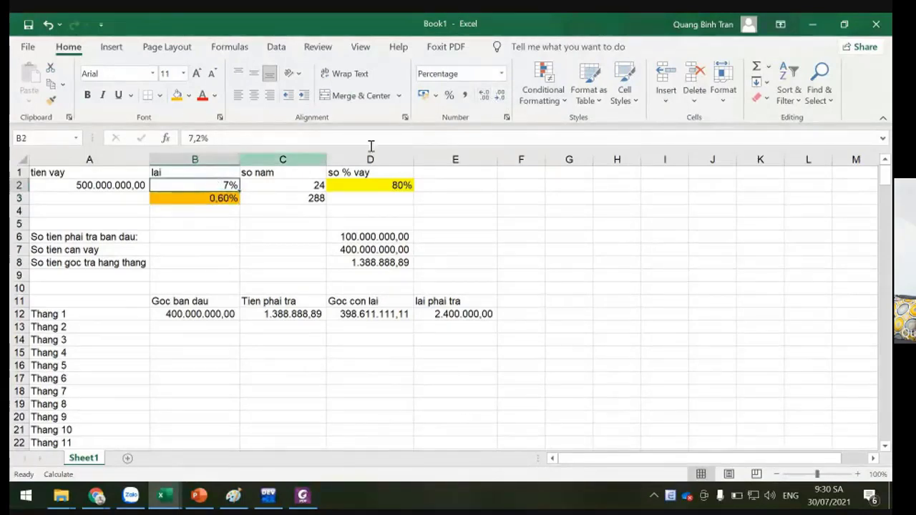
click(500, 95)
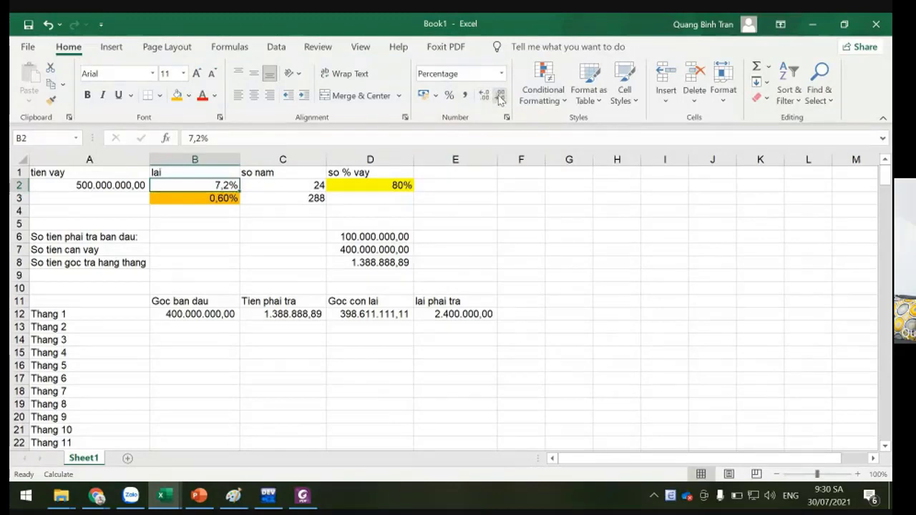
click(215, 196)
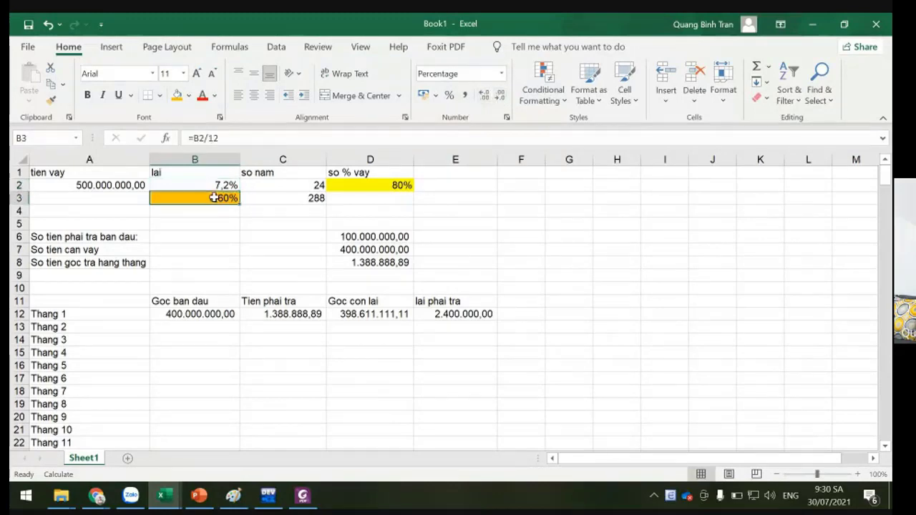
click(500, 95)
click(560, 331)
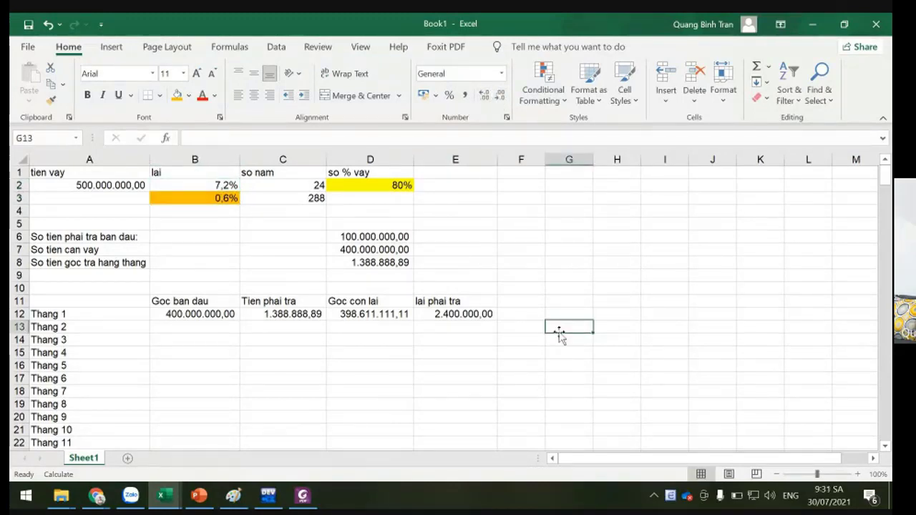
Step: Link the Thang 2 starting principal in B13 to the previous month's remaining principal with =D12
click(444, 317)
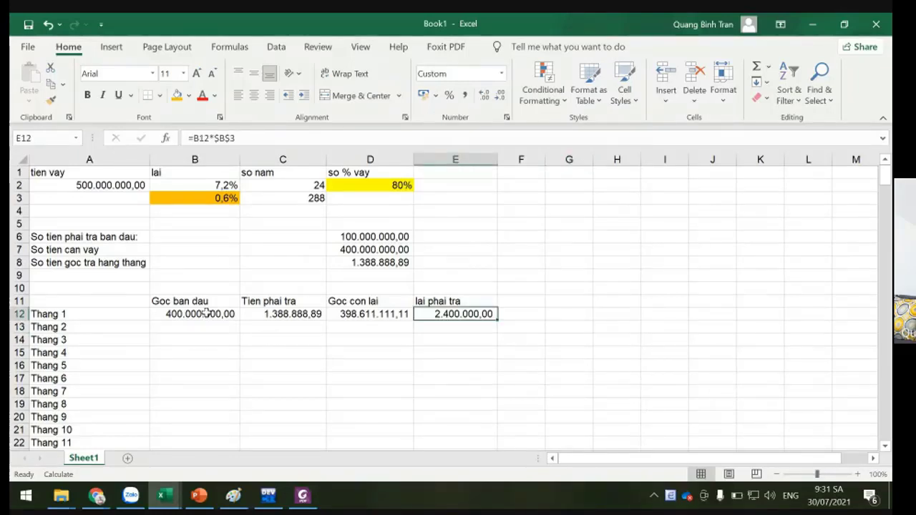
click(204, 330)
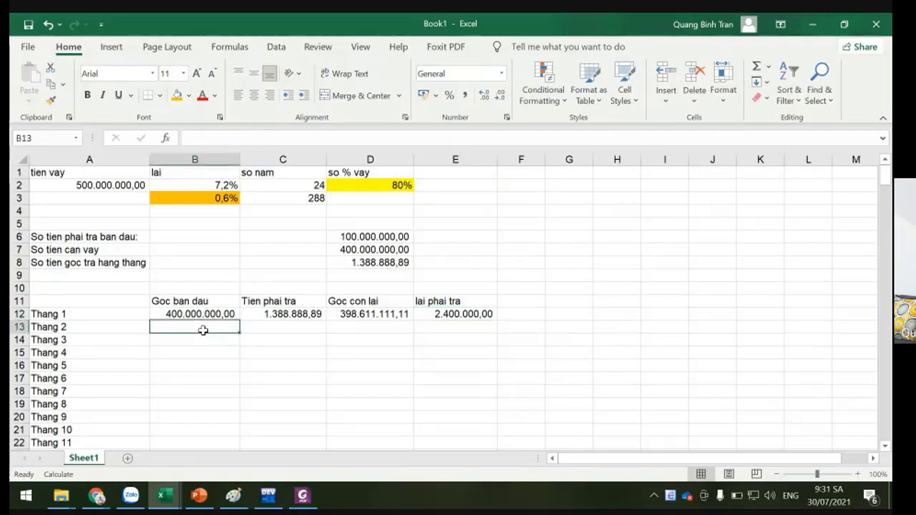
text(=)
click(392, 315)
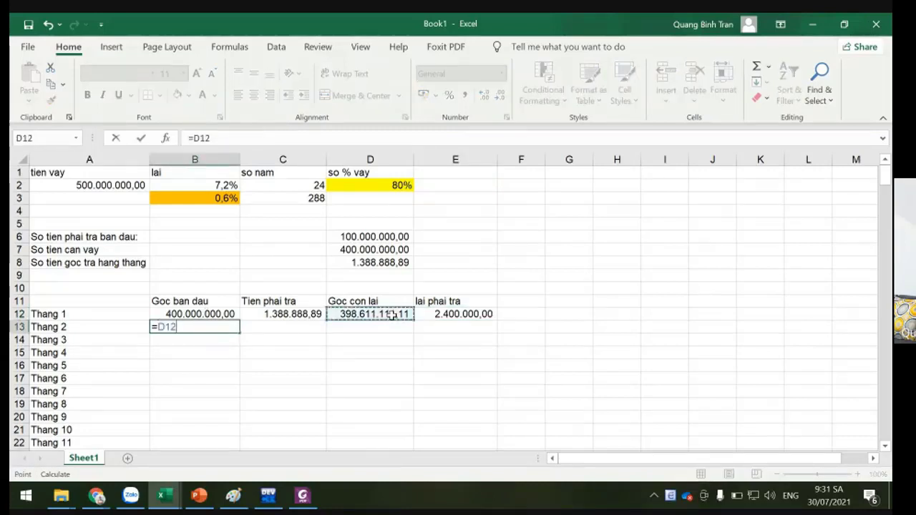
key(Return)
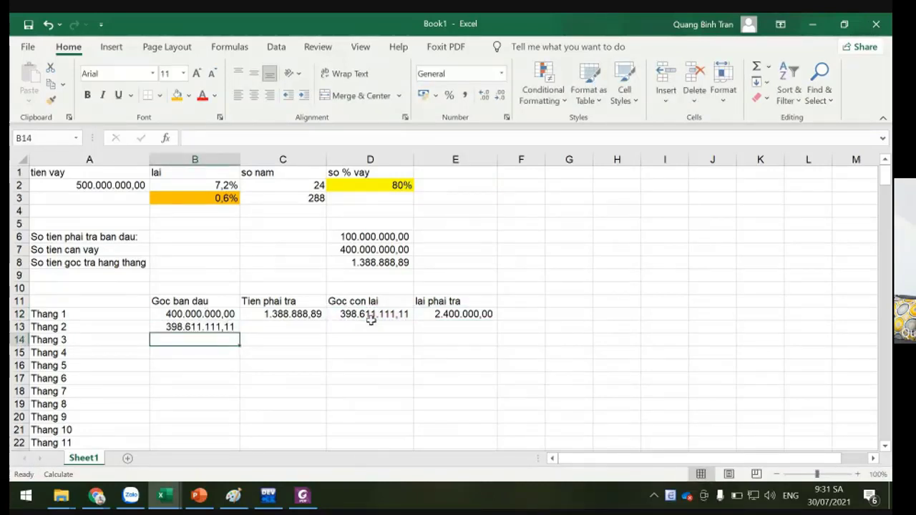
Step: Set the Thang 2 payment in C13 to the previous month's payment with =C12
click(303, 327)
text(=)
click(299, 313)
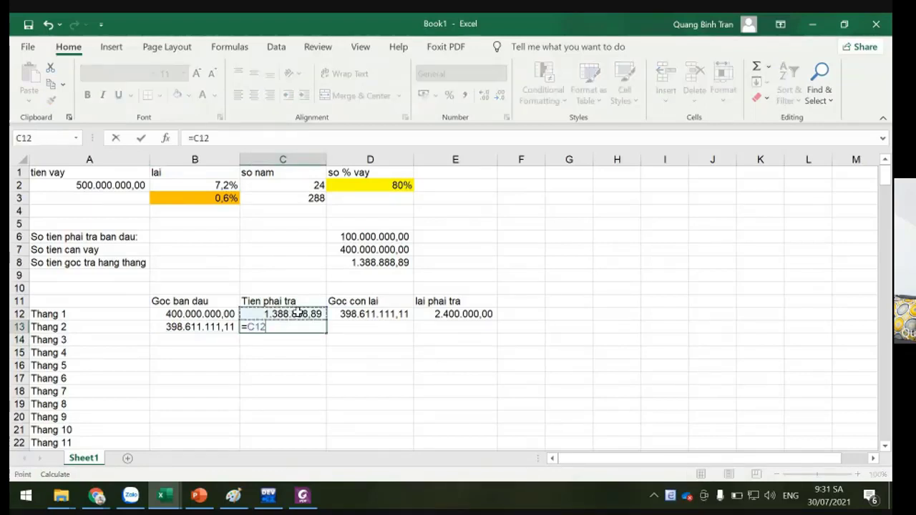
key(Return)
Step: Copy the Thang 1 remaining-principal and interest formulas into D13 and E13, and fill B13:E13 down through Thang 288
click(362, 327)
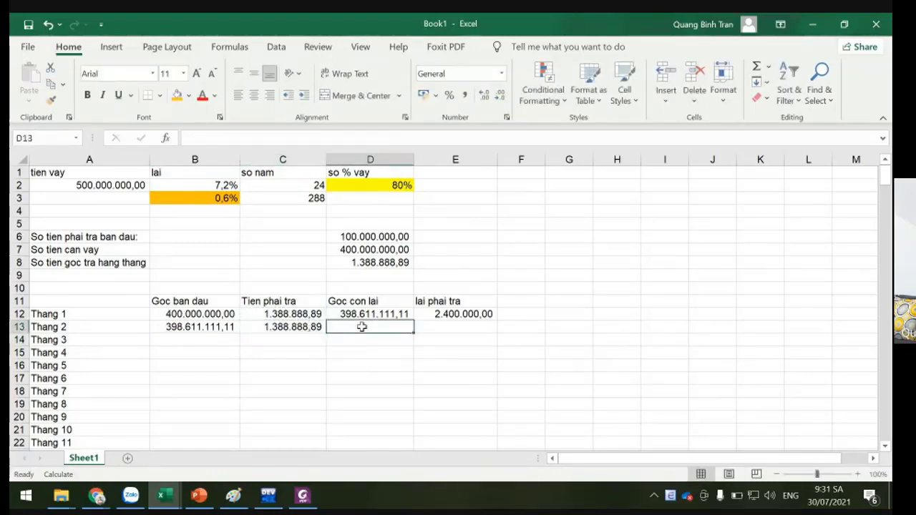
key(ctrl+d)
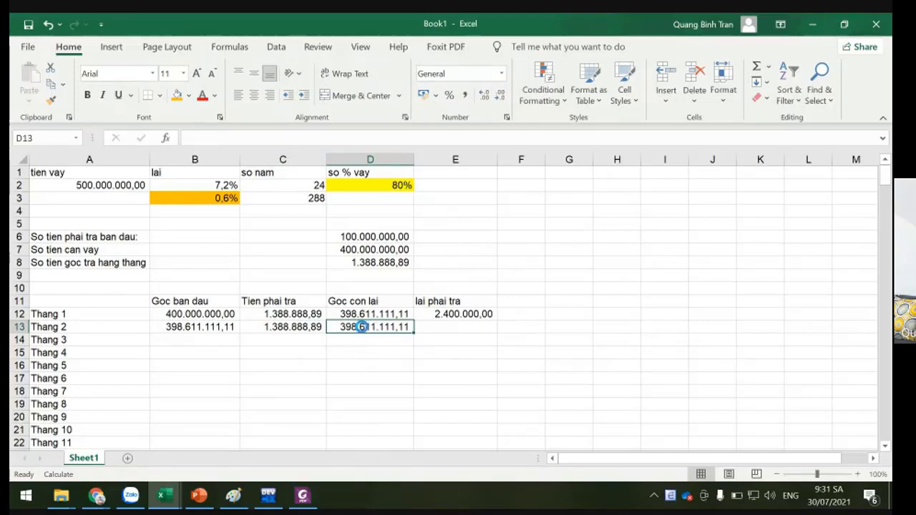
click(447, 326)
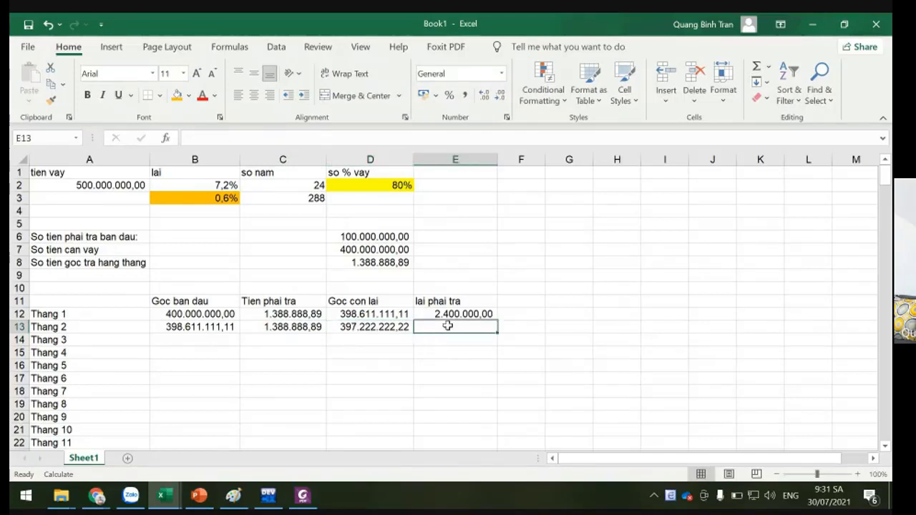
click(447, 314)
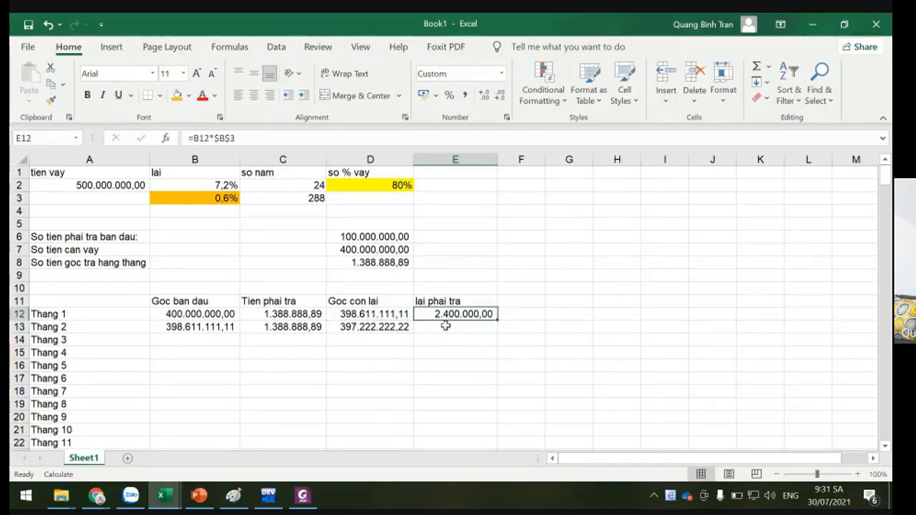
click(446, 326)
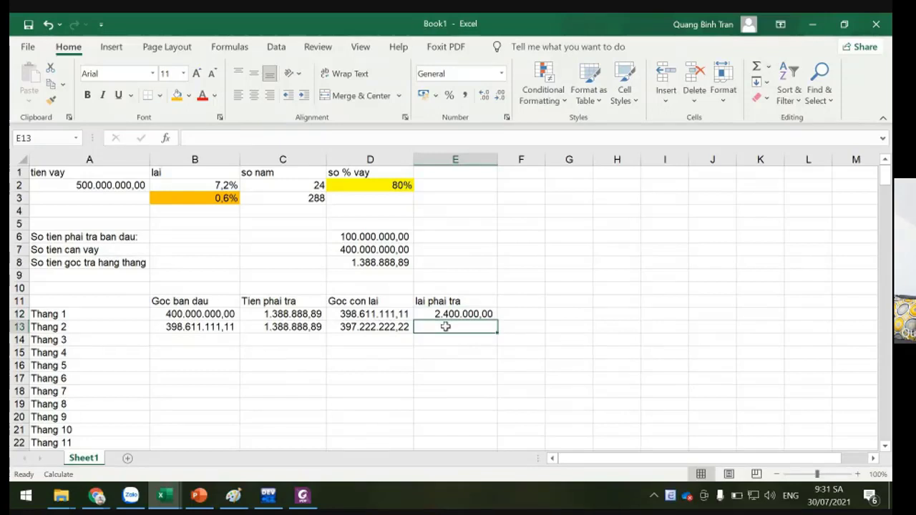
key(ctrl+d)
drag(228, 326, 451, 327)
double_click(499, 332)
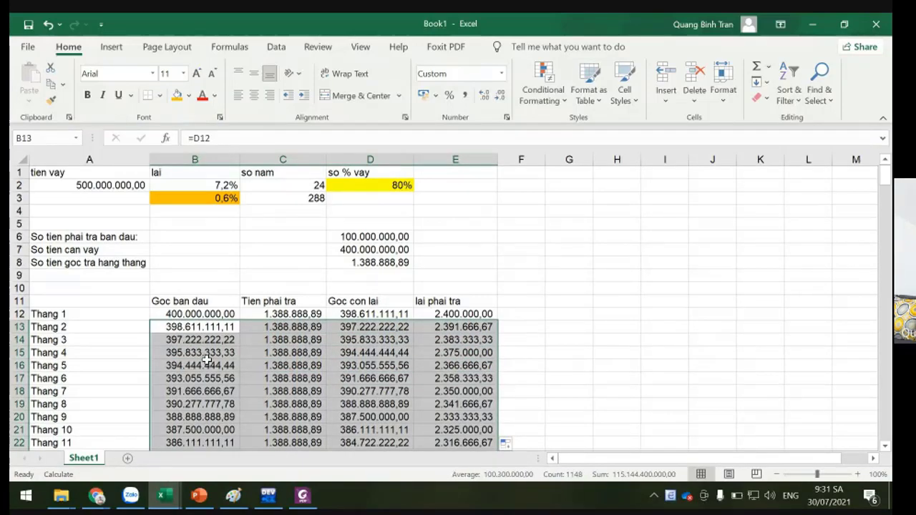
Step: Review the schedule down to Thang 288 and examine that month's starting principal, remaining principal and interest
scroll(207, 361, down, 13)
scroll(207, 361, down, 20)
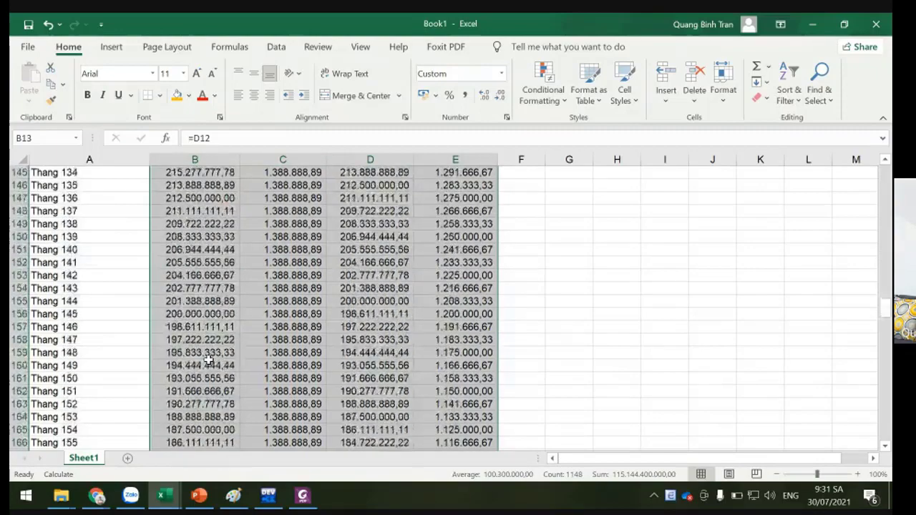
scroll(207, 362, down, 20)
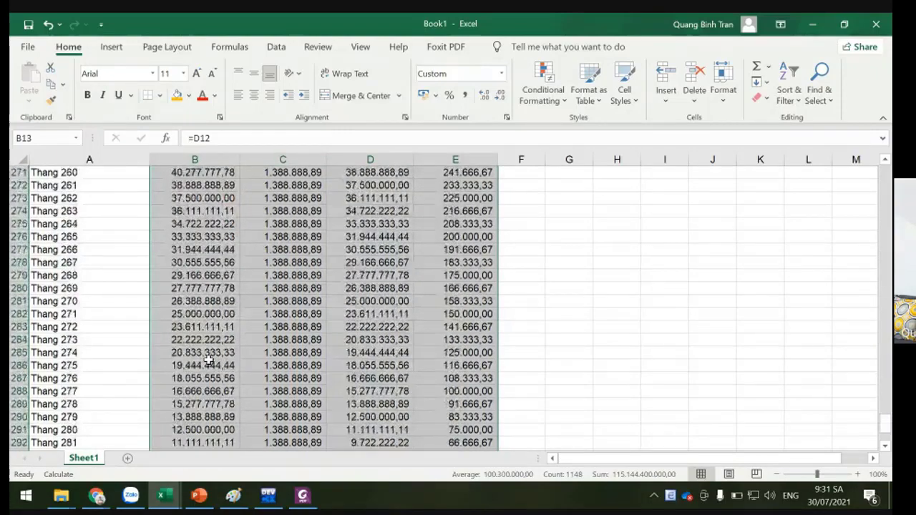
scroll(207, 359, up, 5)
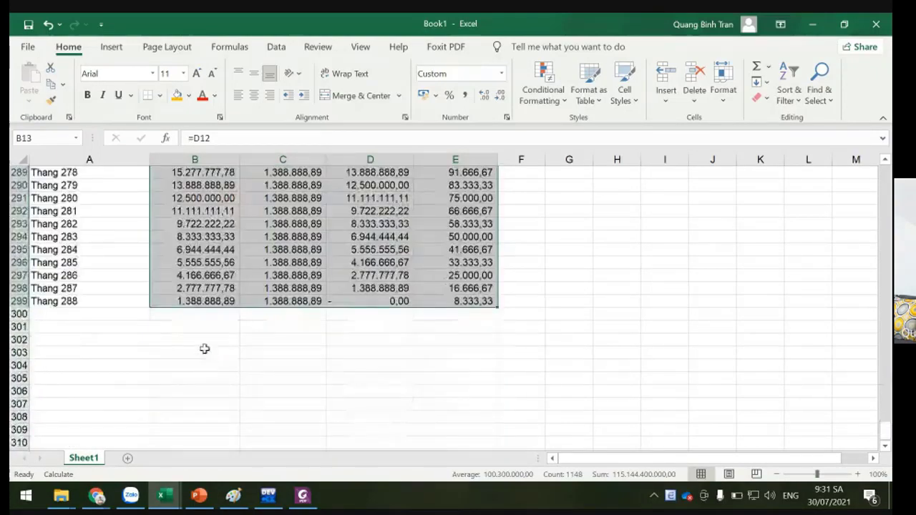
click(204, 349)
click(392, 301)
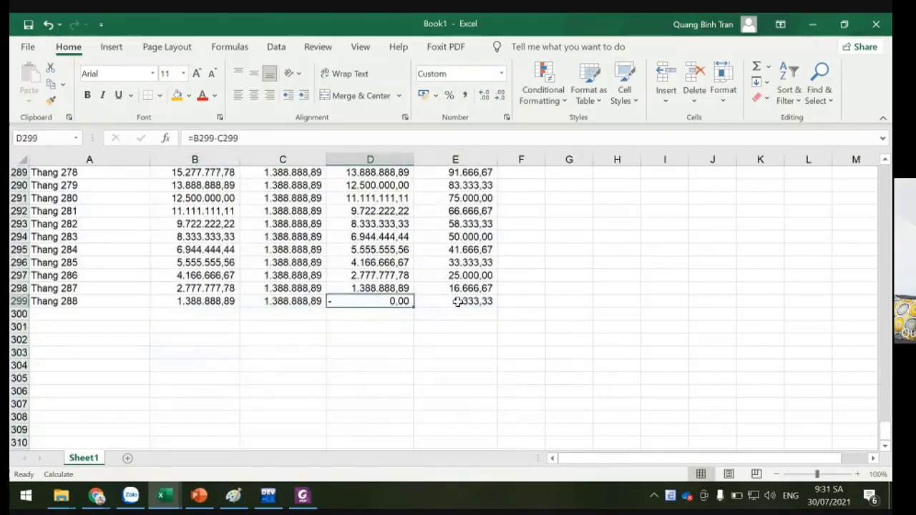
key(Right)
key(Left)
key(Left)
key(Left)
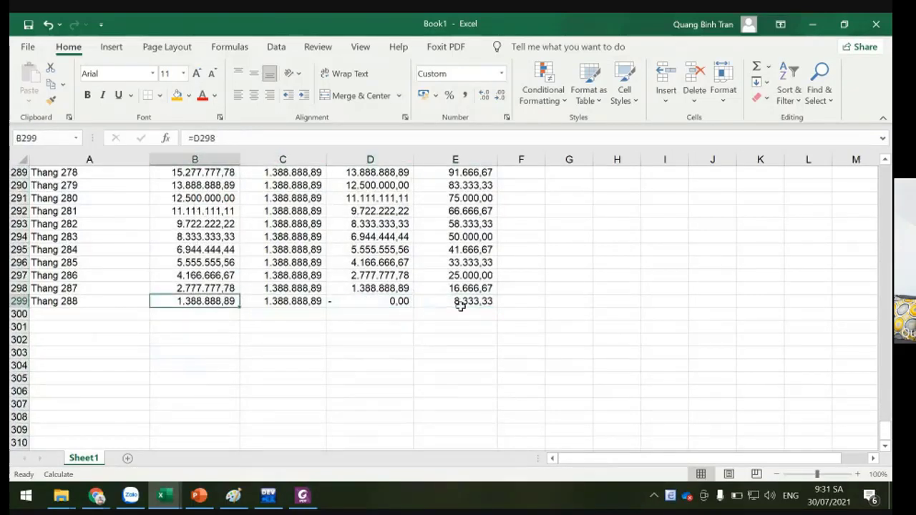
click(467, 305)
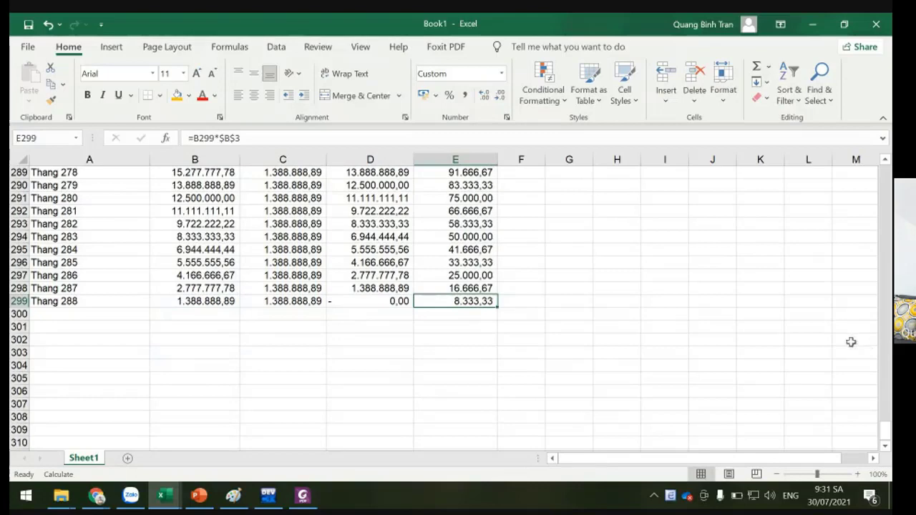
click(377, 300)
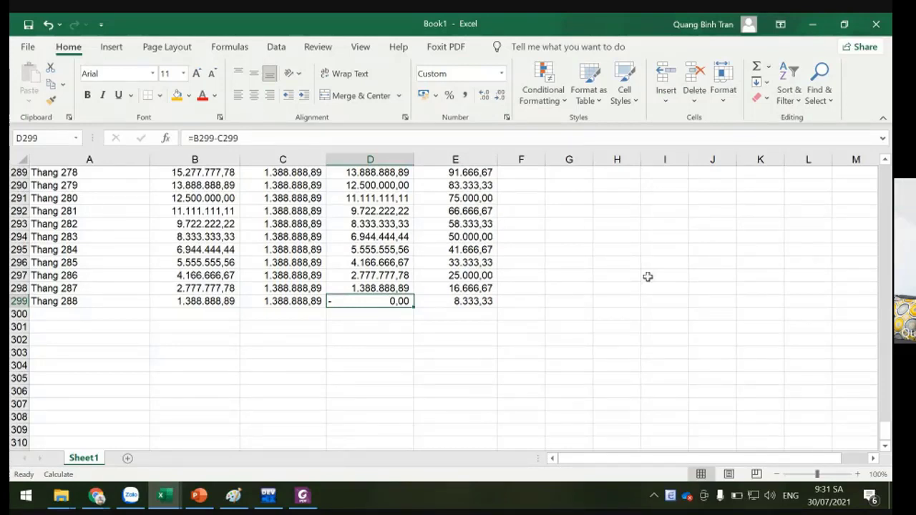
scroll(648, 277, up, 8)
scroll(650, 274, up, 20)
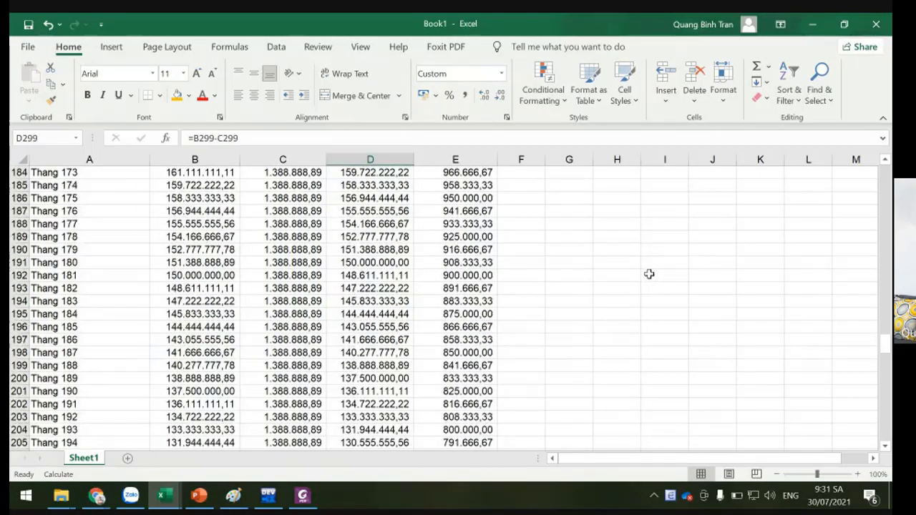
scroll(651, 265, up, 20)
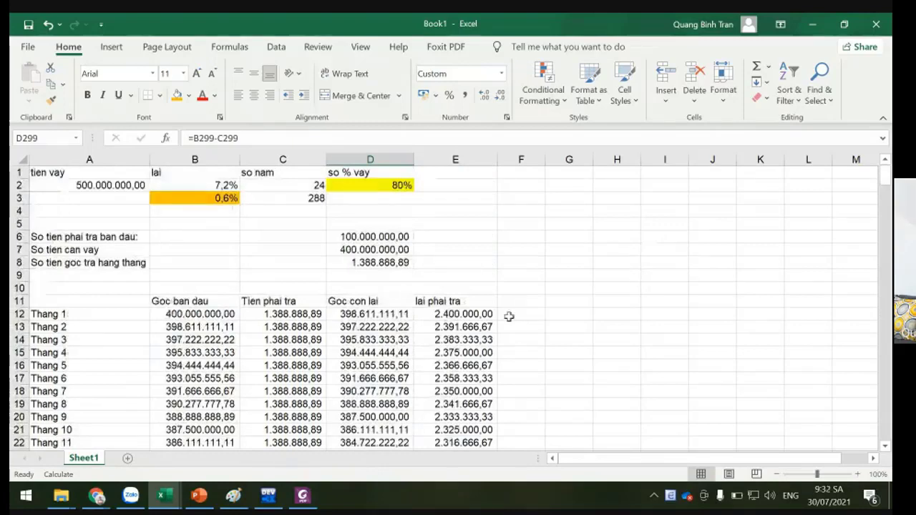
Step: Add the column heading "Tien phai tra" in F11, beside the "lai phai tra" column
click(517, 302)
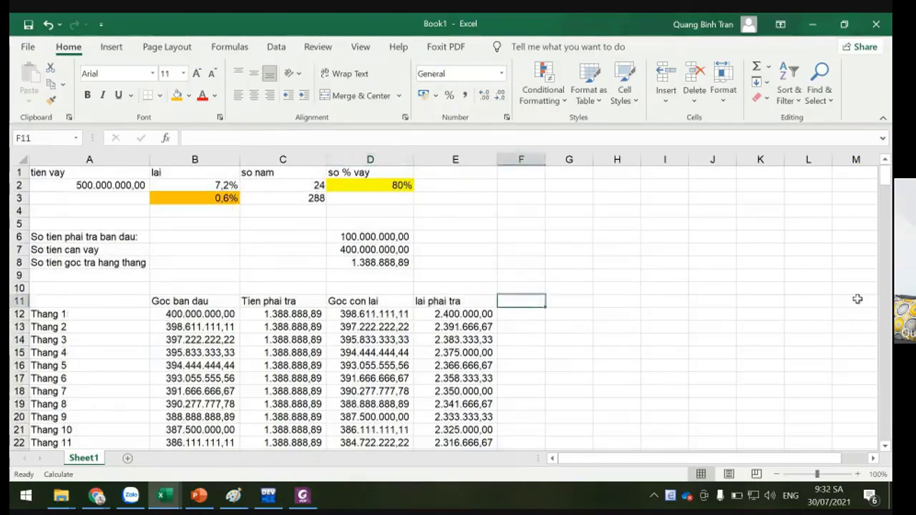
text(Tien)
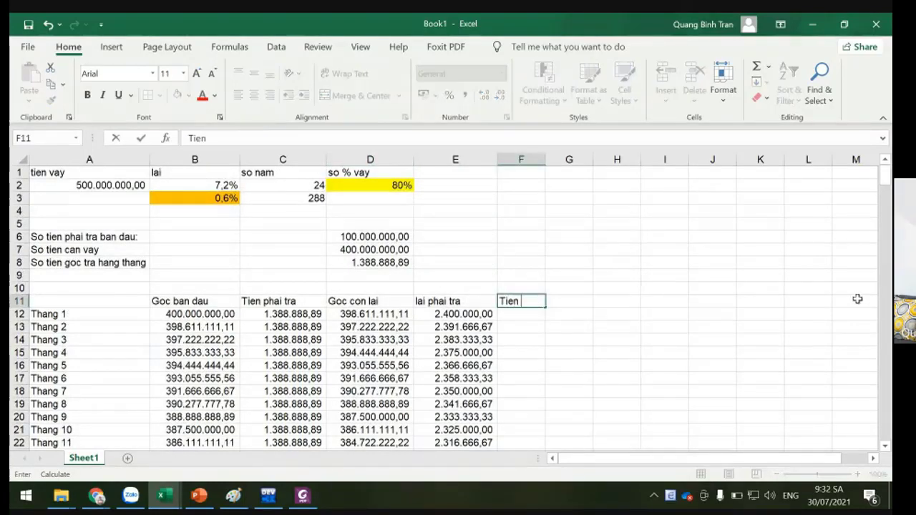
text( phai tra)
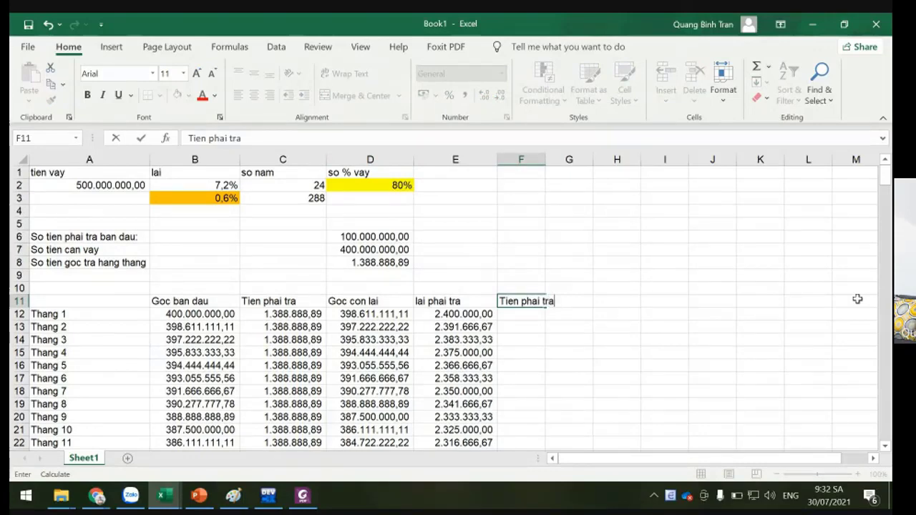
key(Return)
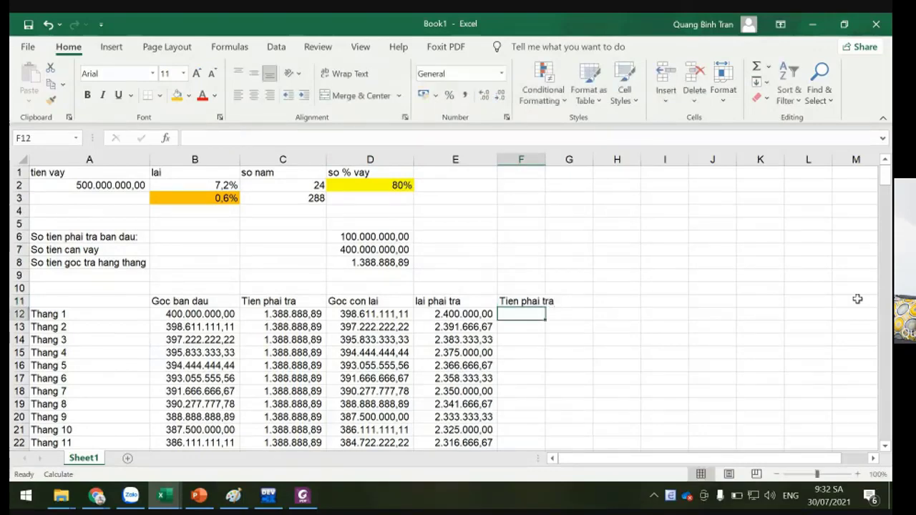
double_click(544, 159)
text(=)
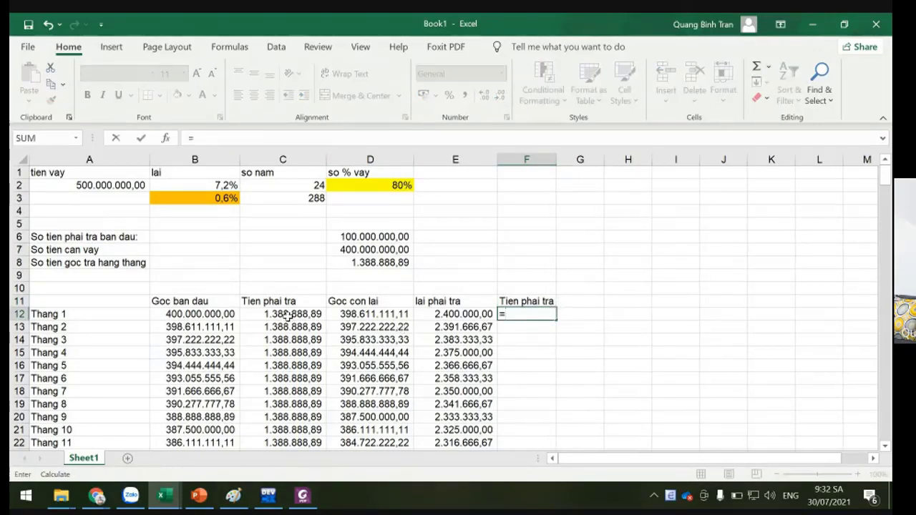
click(286, 315)
key(Escape)
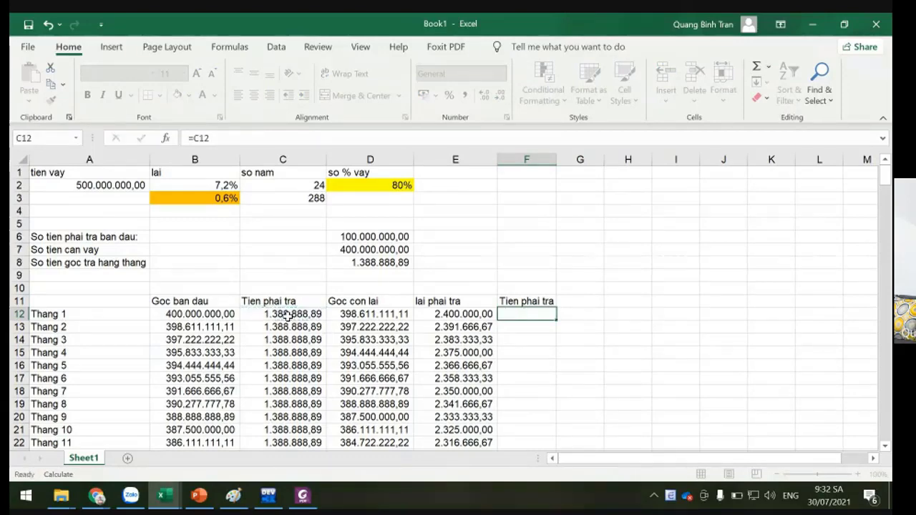
Step: Rename the payment column heading in C11 to "Tien goc phai tra"
double_click(258, 301)
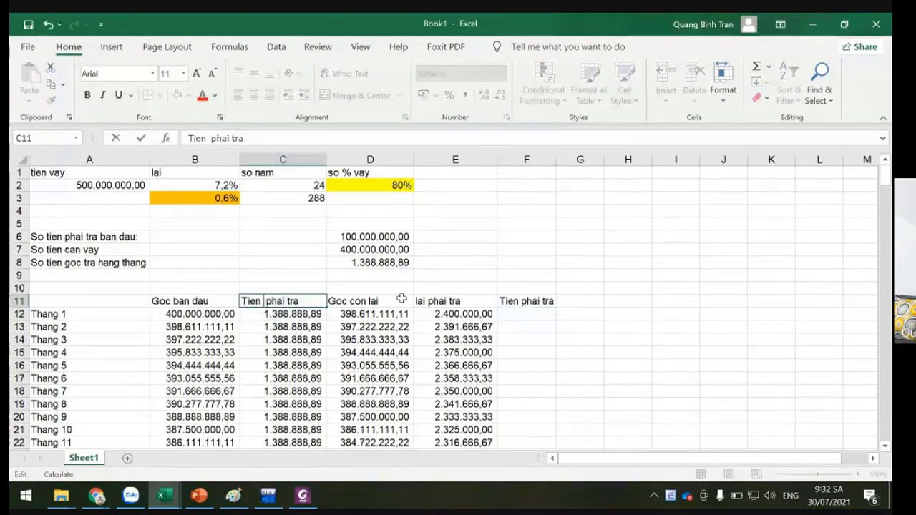
text(goc)
key(ctrl+Return)
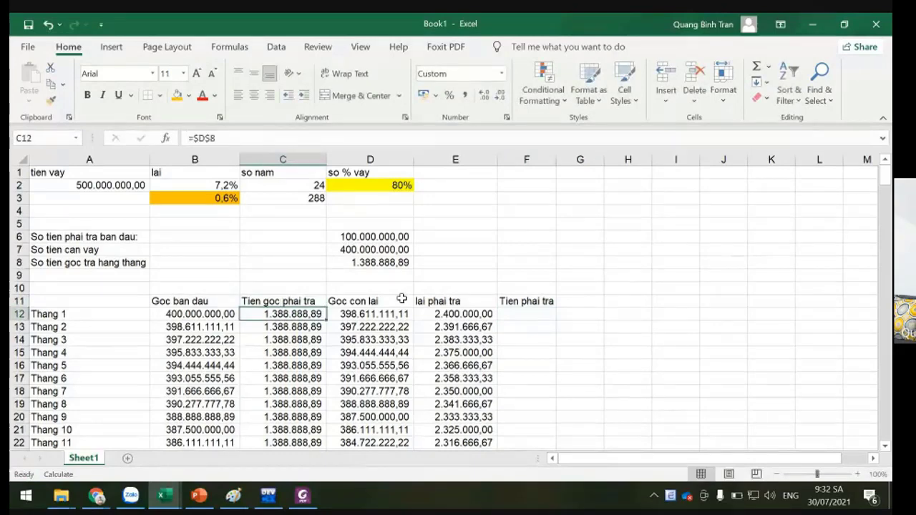
Step: Calculate the Thang 1 amount to pay in F12 as principal plus interest with =C12+E12
click(533, 313)
text(=)
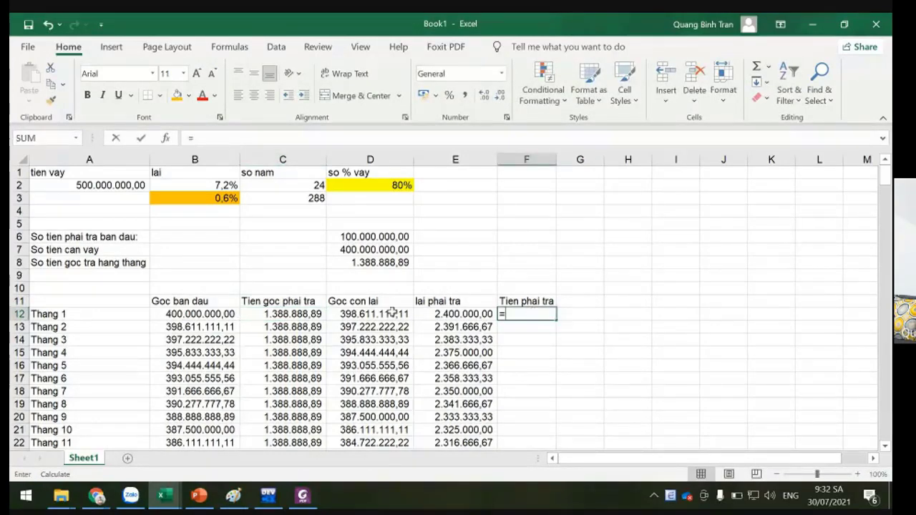
click(297, 315)
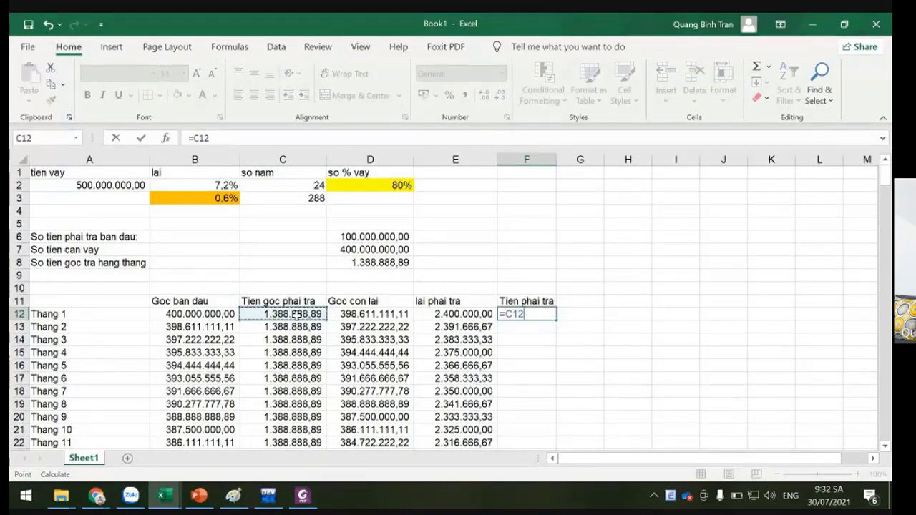
text(+)
click(454, 314)
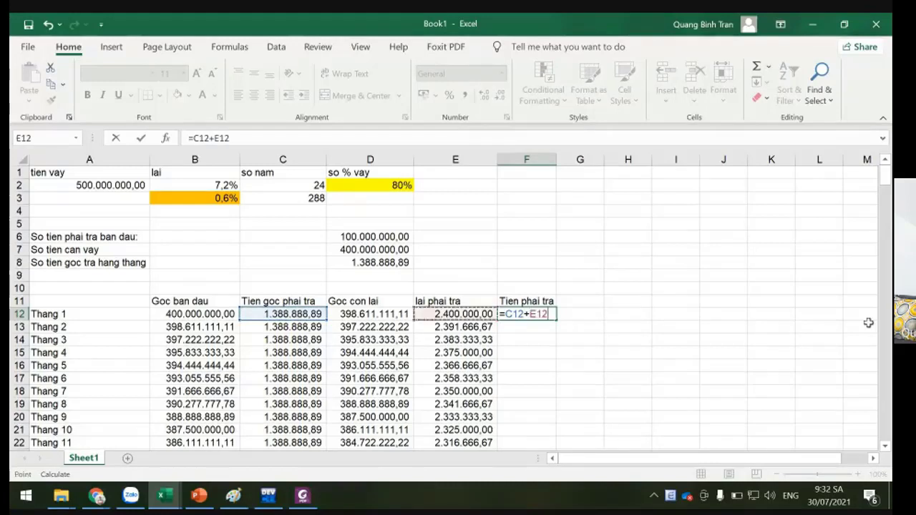
key(Return)
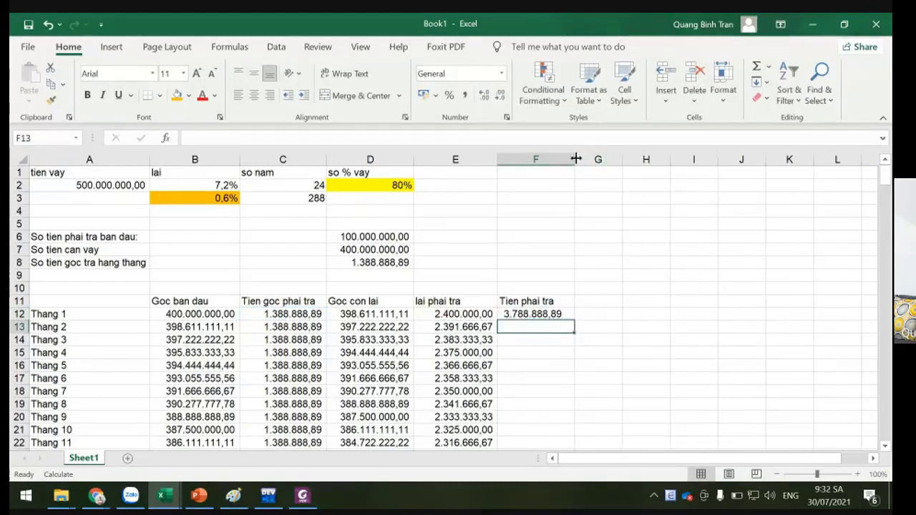
Step: Auto-fit column F's width and fill the F12 formula down through Thang 288
double_click(574, 159)
click(568, 313)
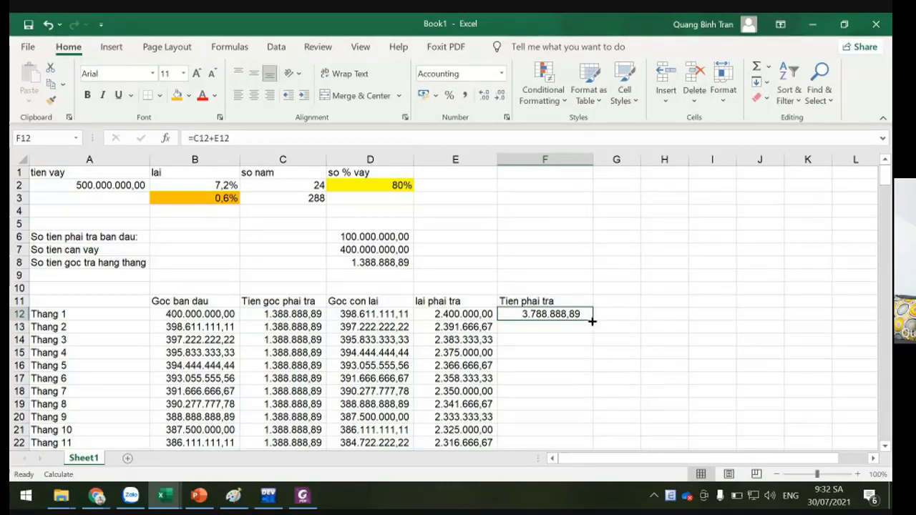
double_click(592, 321)
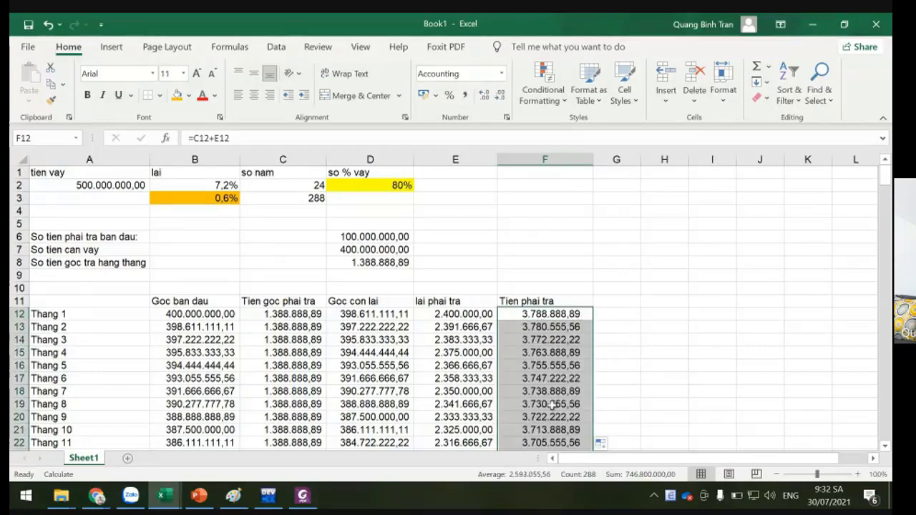
Step: Review the "Tien phai tra" column down to Thang 288, check that month's formula, and return to the start of the sheet
scroll(551, 405, down, 20)
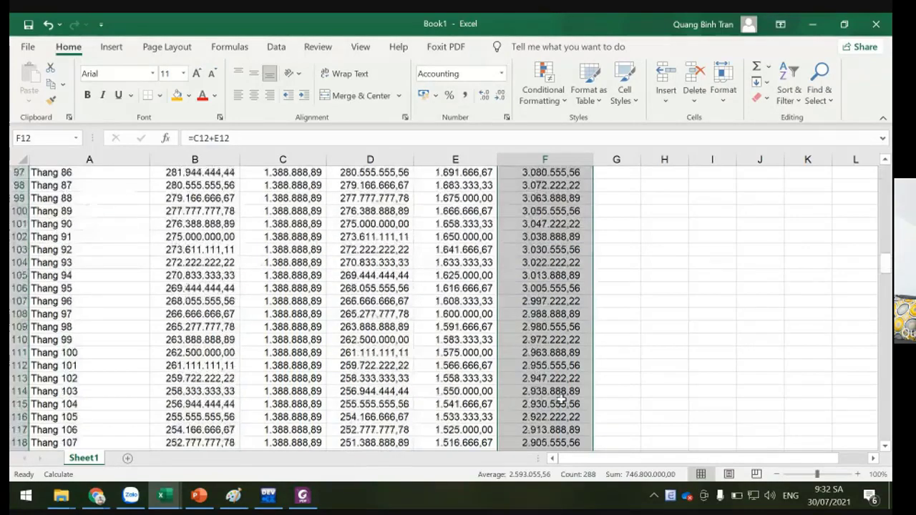
scroll(562, 398, down, 20)
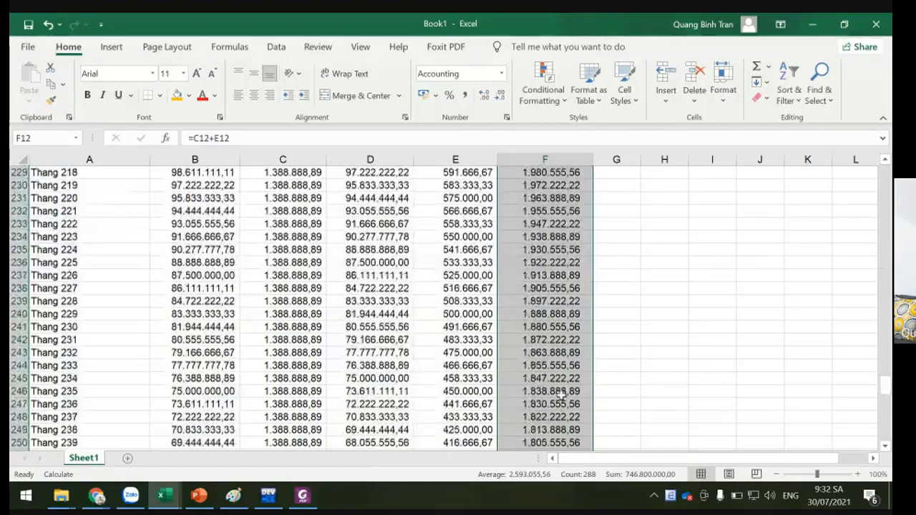
scroll(562, 394, down, 20)
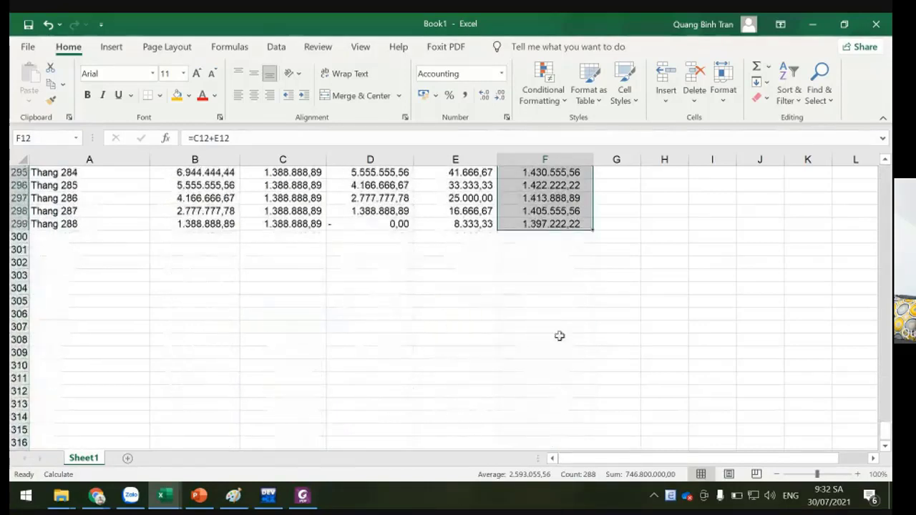
click(548, 260)
click(540, 224)
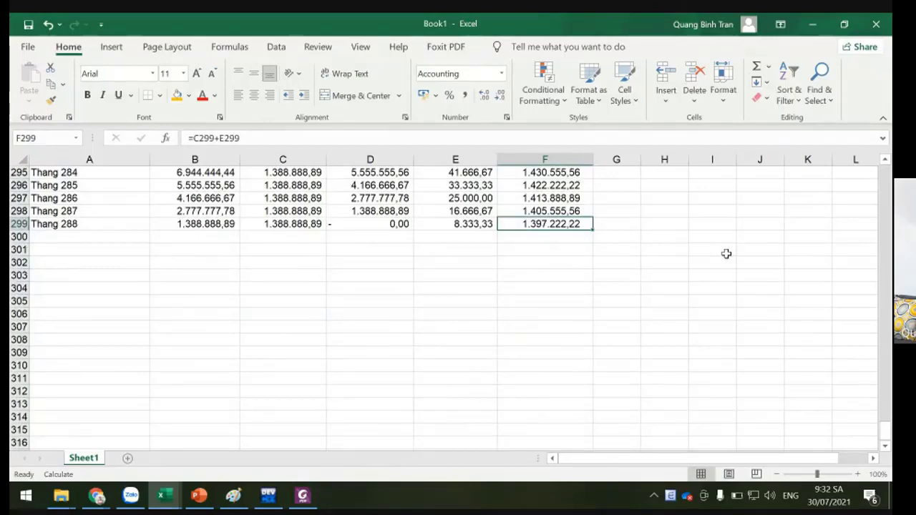
scroll(732, 278, up, 9)
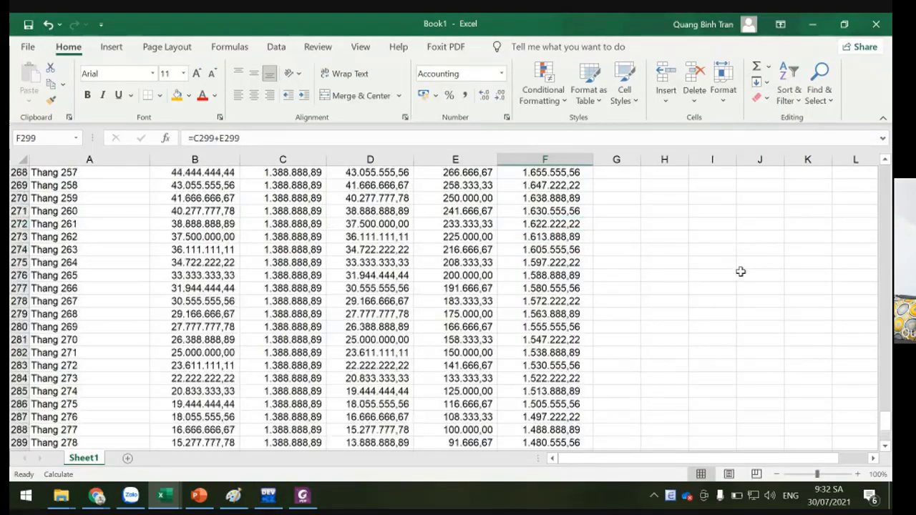
scroll(740, 269, up, 20)
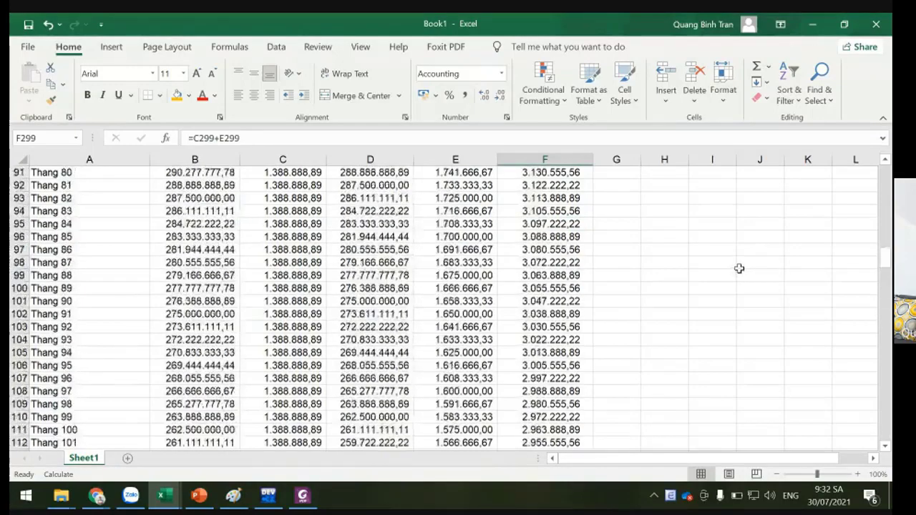
scroll(738, 266, up, 7)
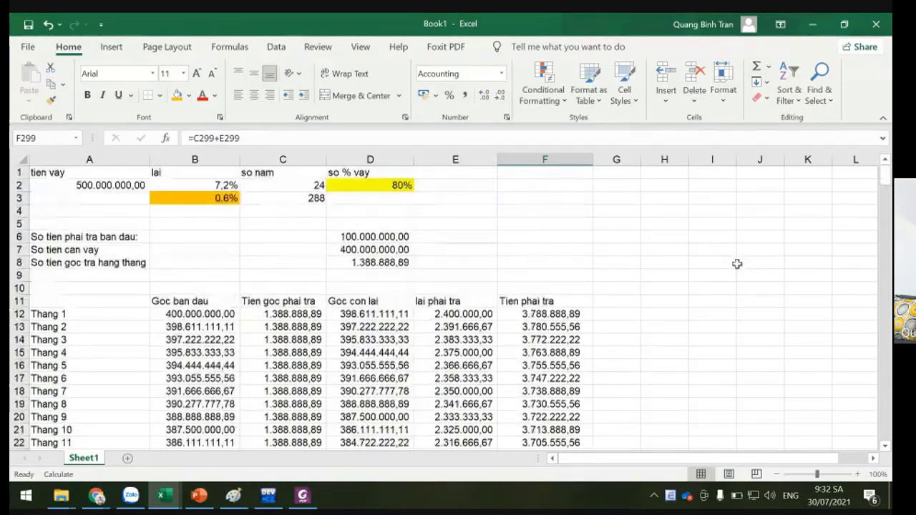
scroll(737, 264, down, 1)
scroll(737, 265, up, 1)
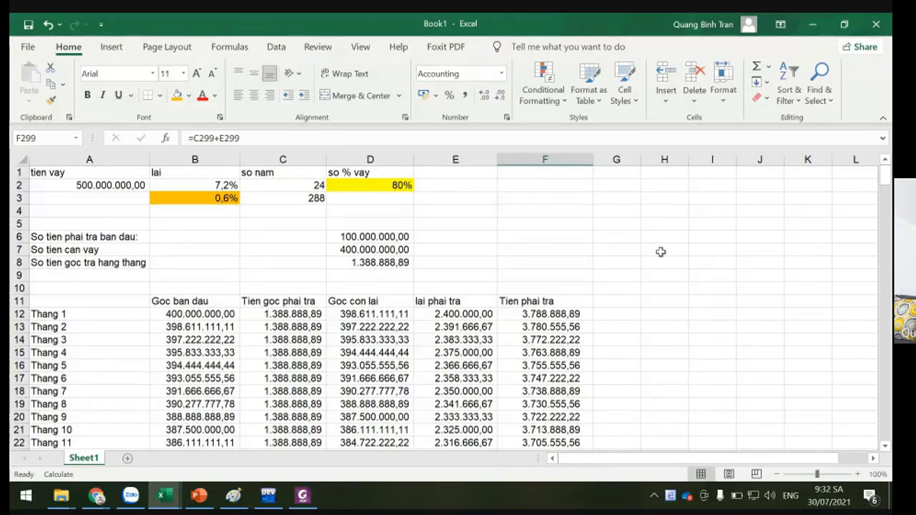
Step: Examine the initial payment, loan amount and monthly principal formulas in D6:D8, plus the schedule headings in B11:E11
click(98, 237)
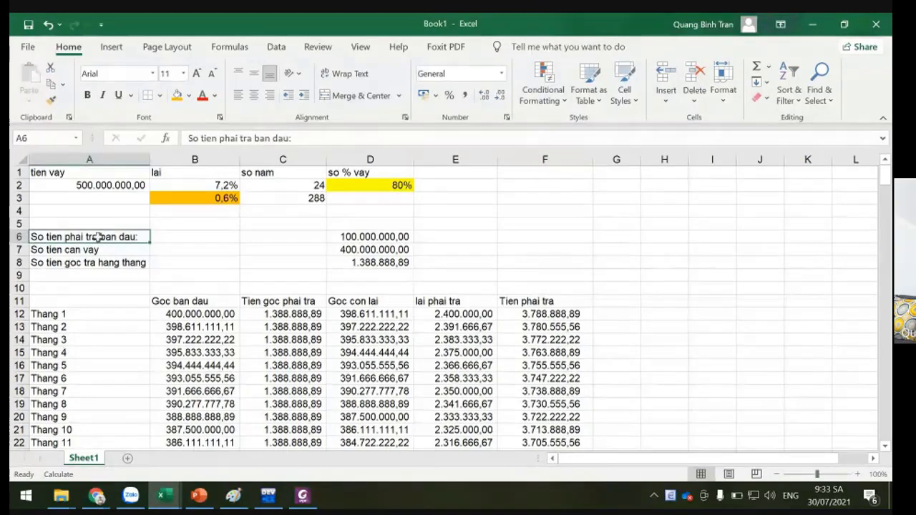
click(372, 235)
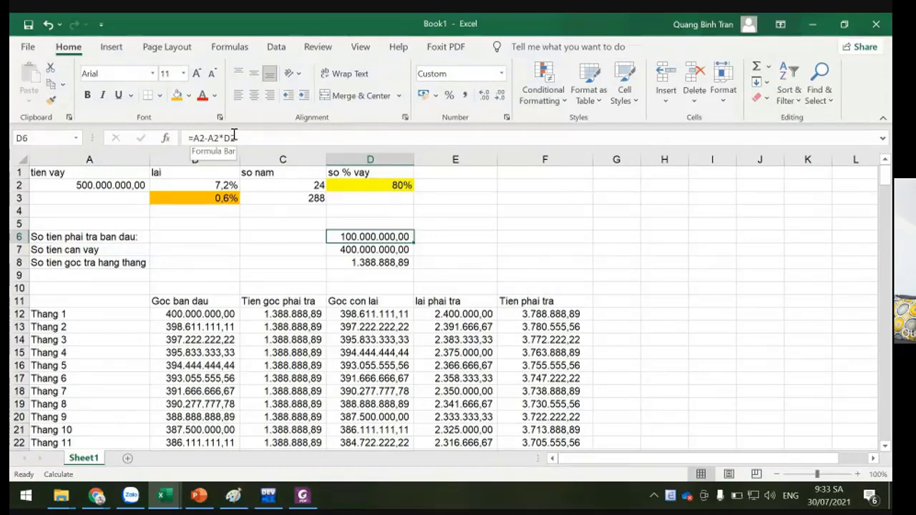
click(119, 248)
click(349, 249)
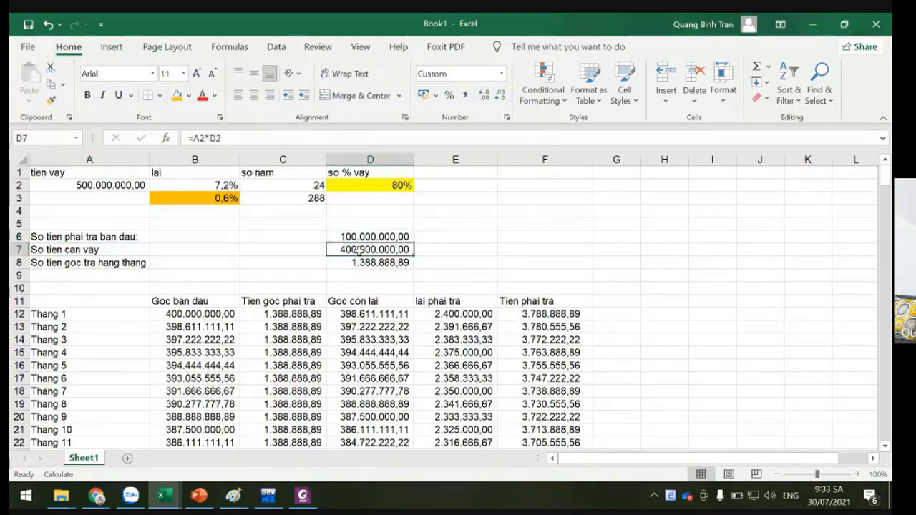
drag(198, 137, 344, 139)
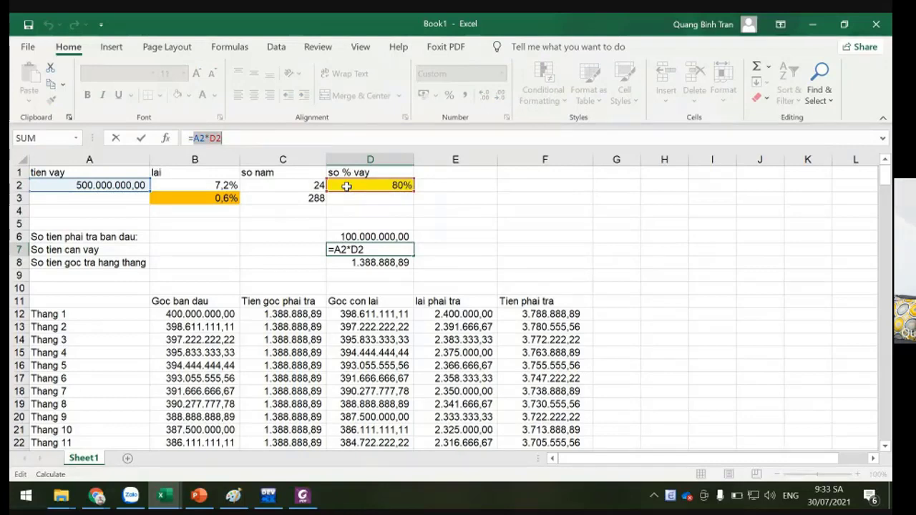
key(Escape)
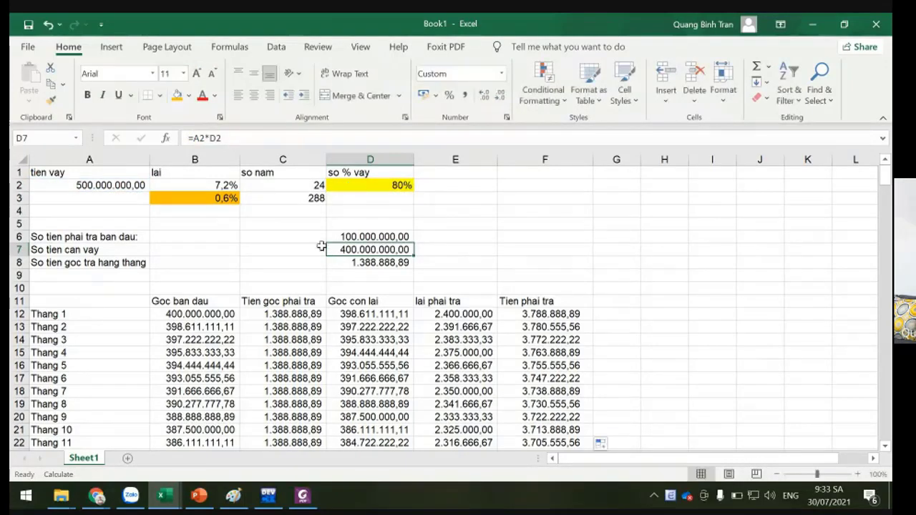
click(75, 265)
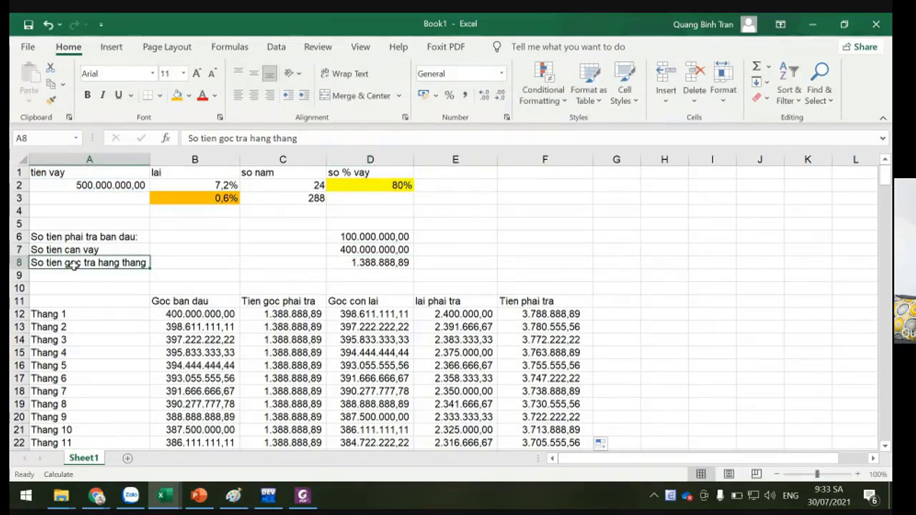
click(371, 248)
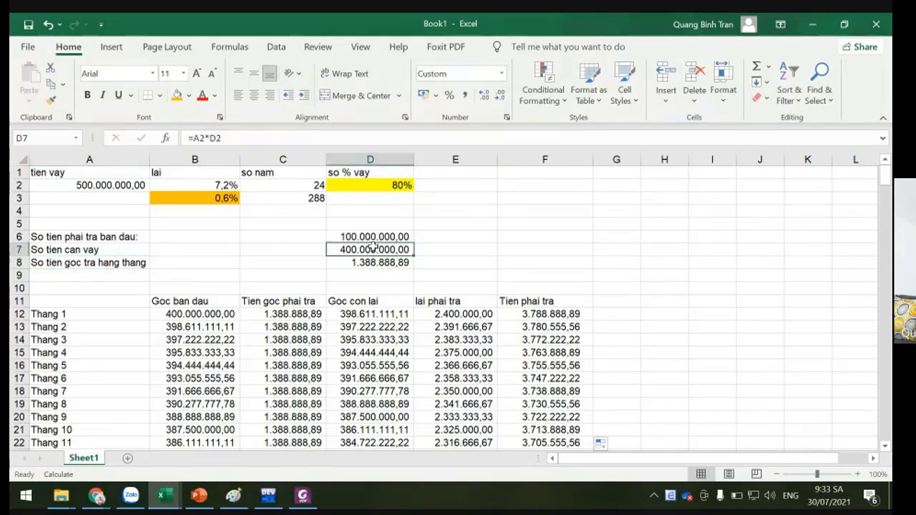
click(362, 264)
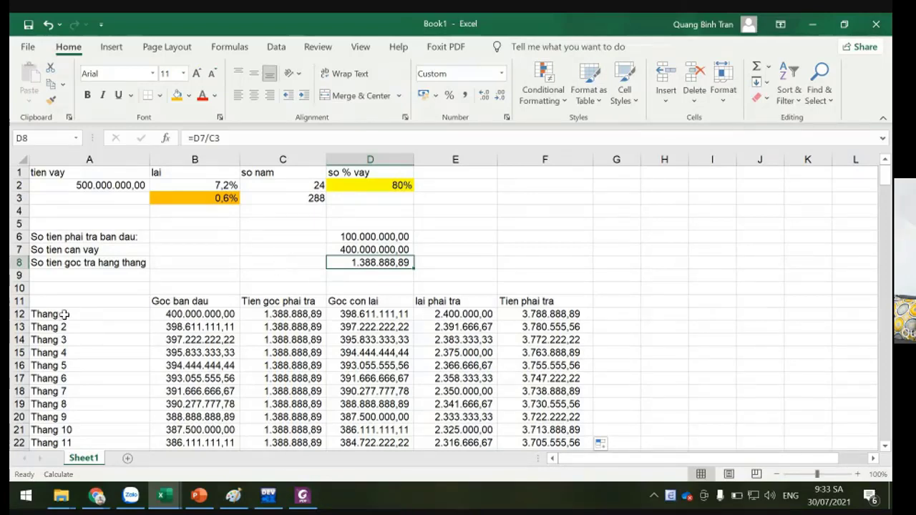
click(210, 300)
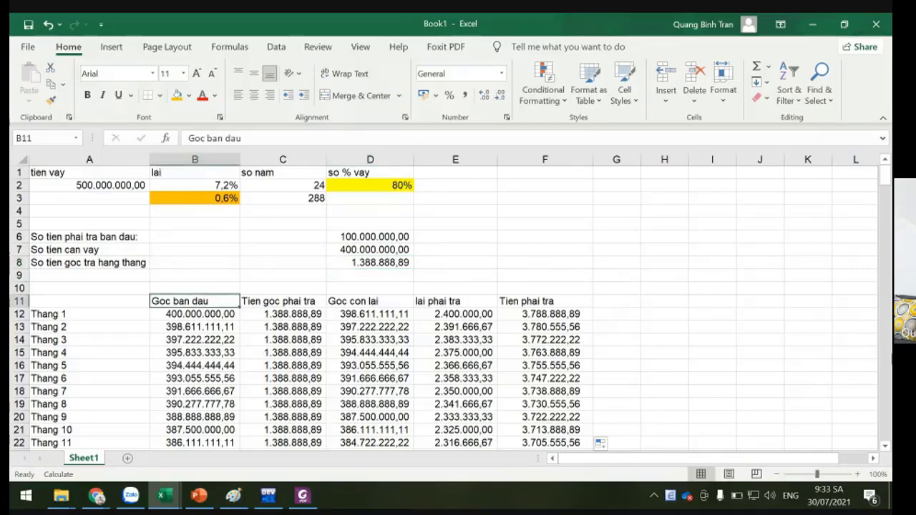
click(290, 304)
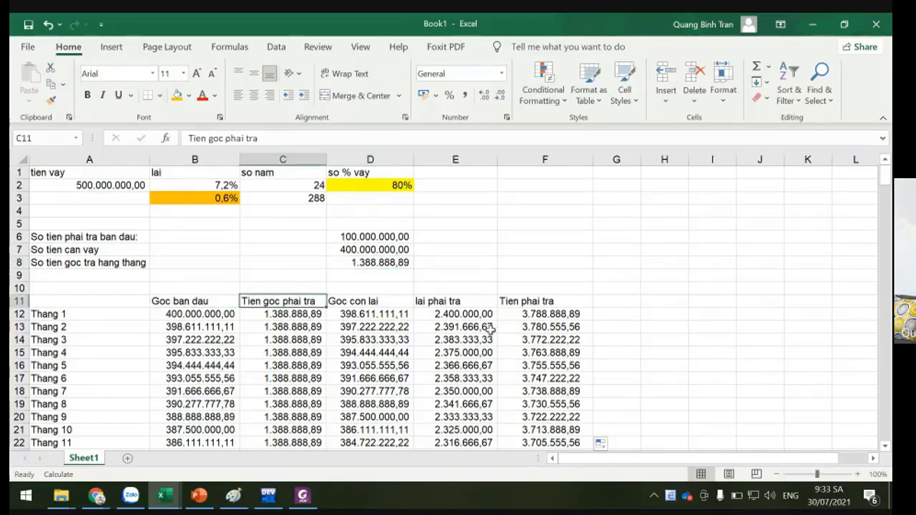
click(383, 303)
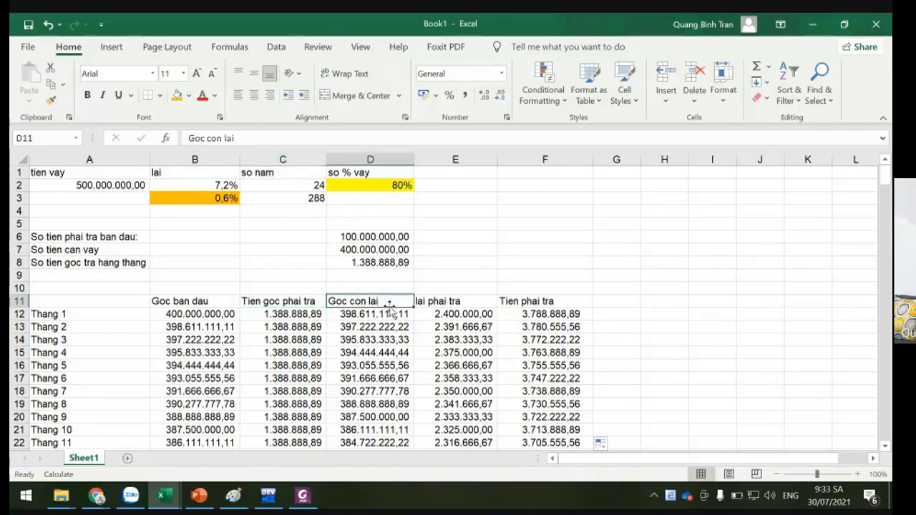
click(444, 302)
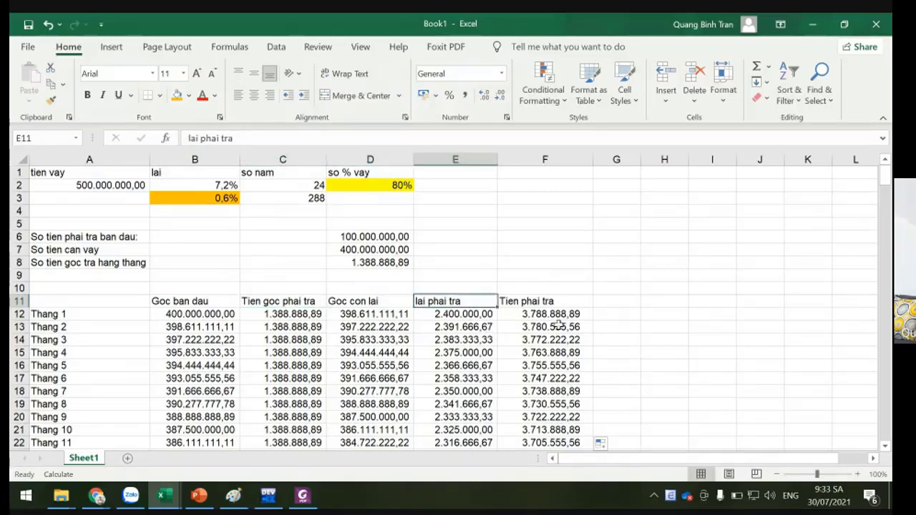
Step: Rename the column heading in F11 to "Tong Tien phai tra"
click(547, 302)
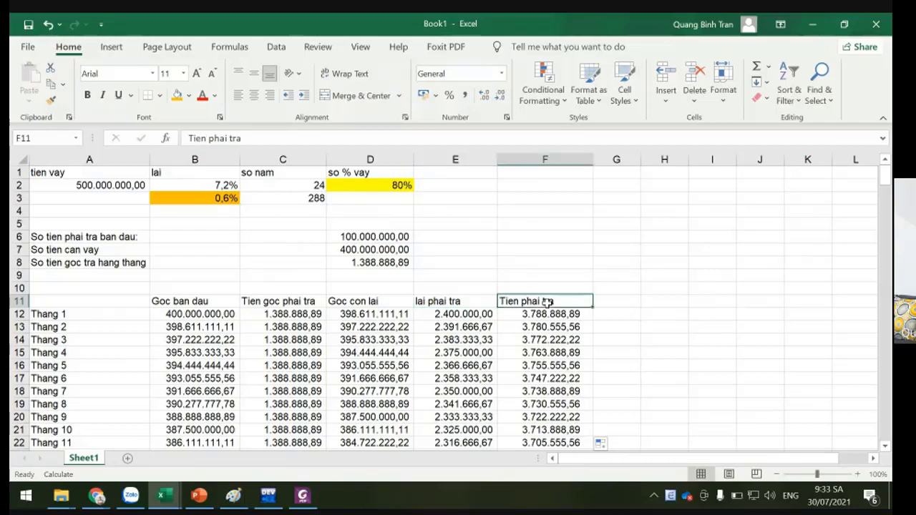
double_click(501, 302)
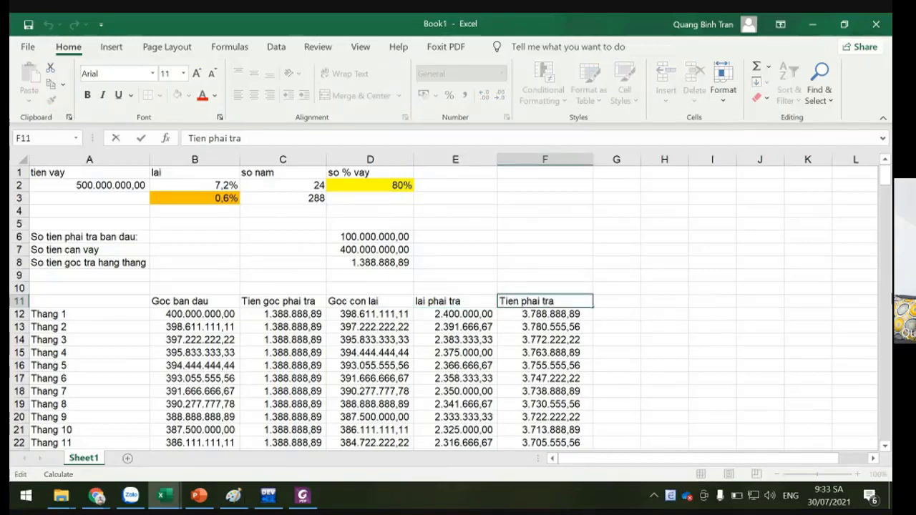
text(Tong)
key(Return)
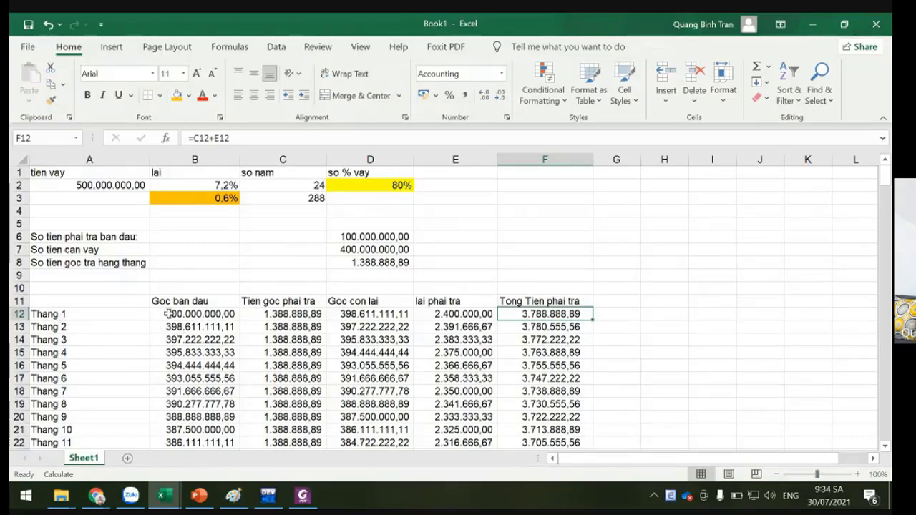
Step: Check the Thang 1 opening and remaining principal formulas, and insert a blank row above the schedule headings in row 11
click(218, 314)
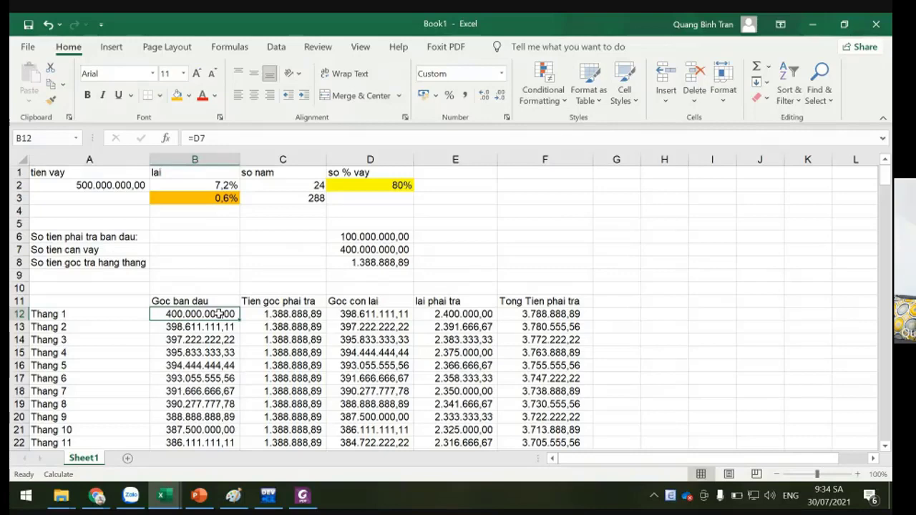
click(365, 317)
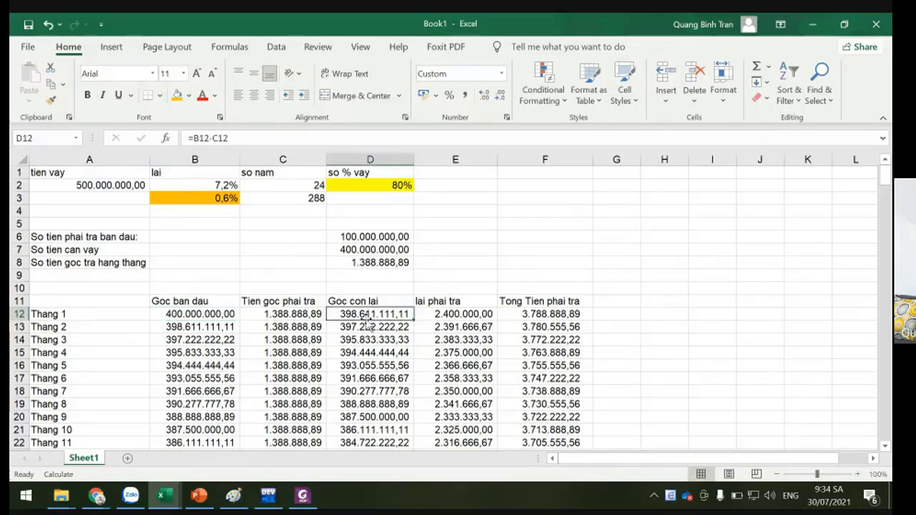
click(358, 288)
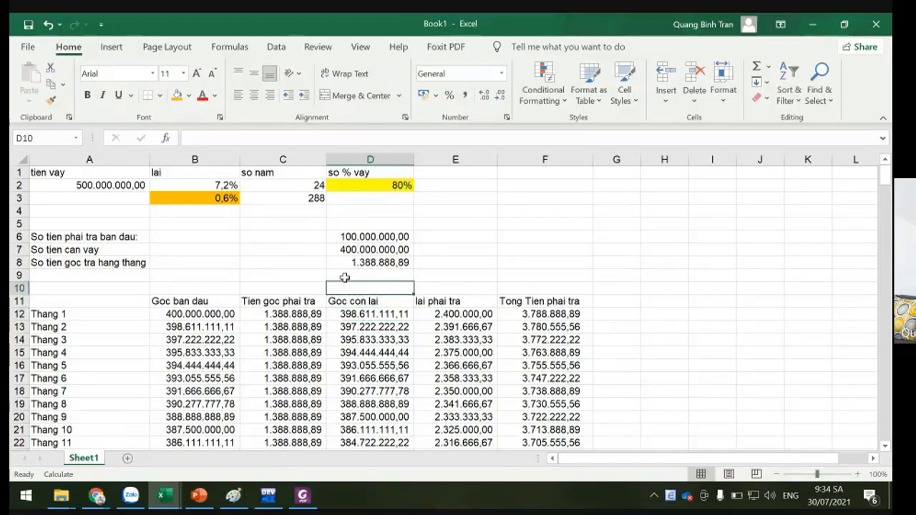
right_click(20, 302)
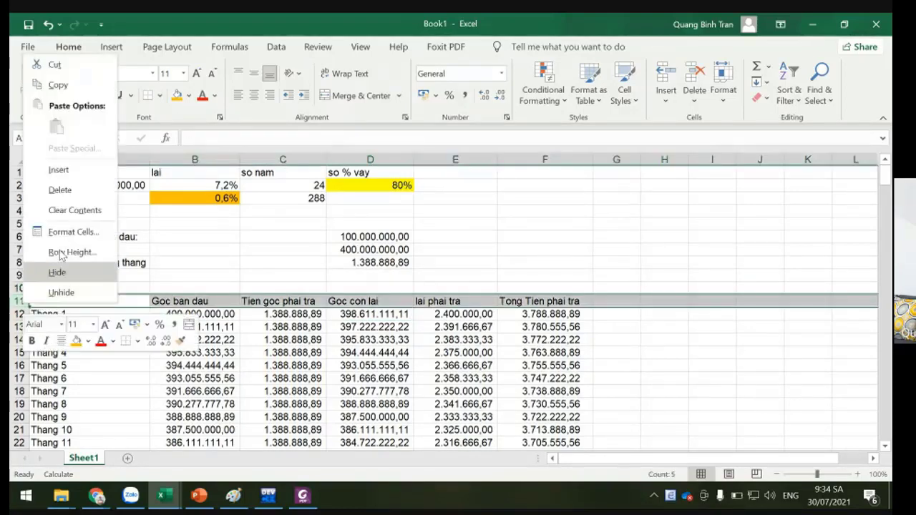
click(59, 172)
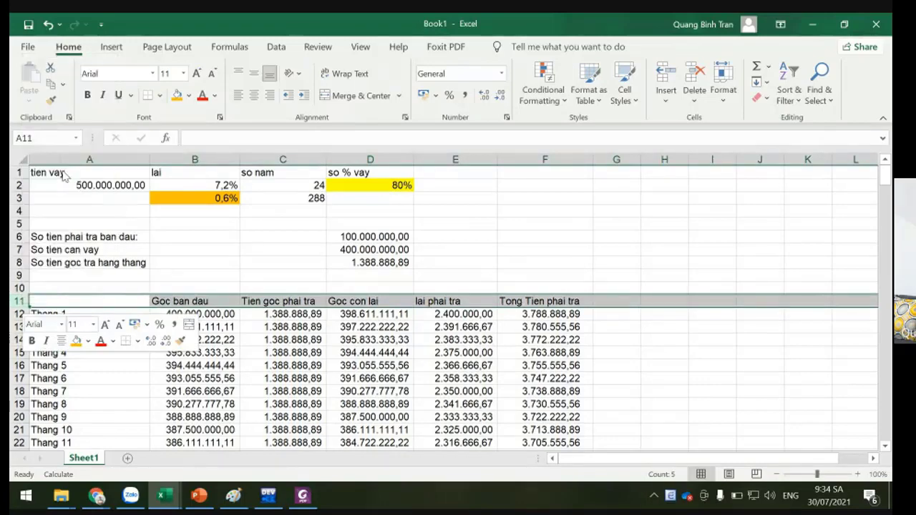
Step: Enter the note "Goc con lai = 400" in D10 above the schedule
click(371, 287)
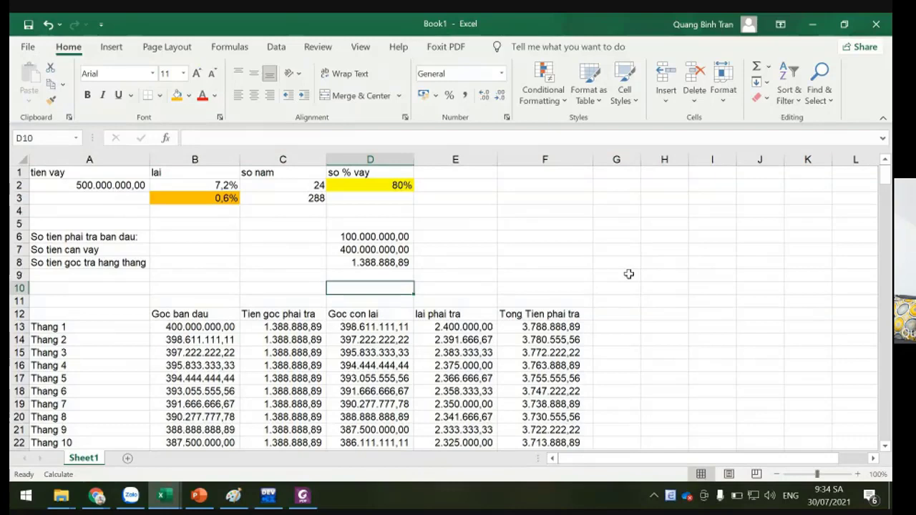
text(Goc co)
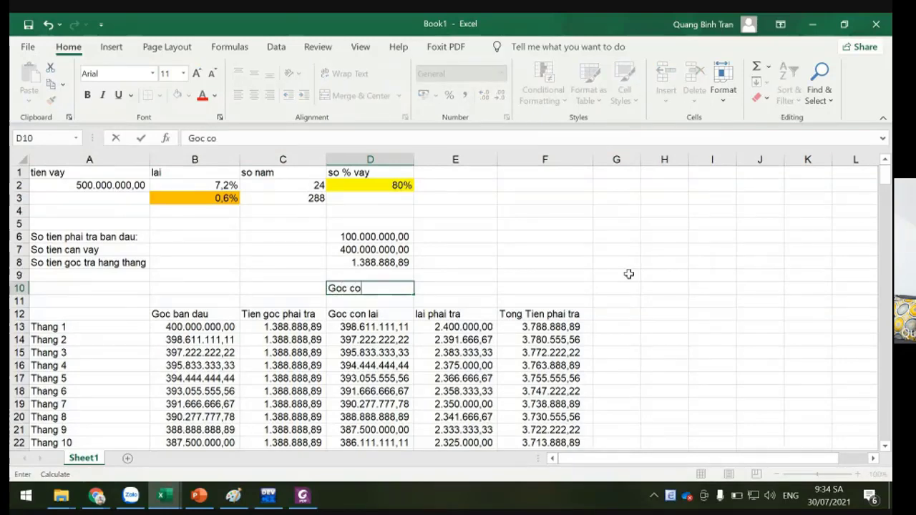
text(n laij = 400)
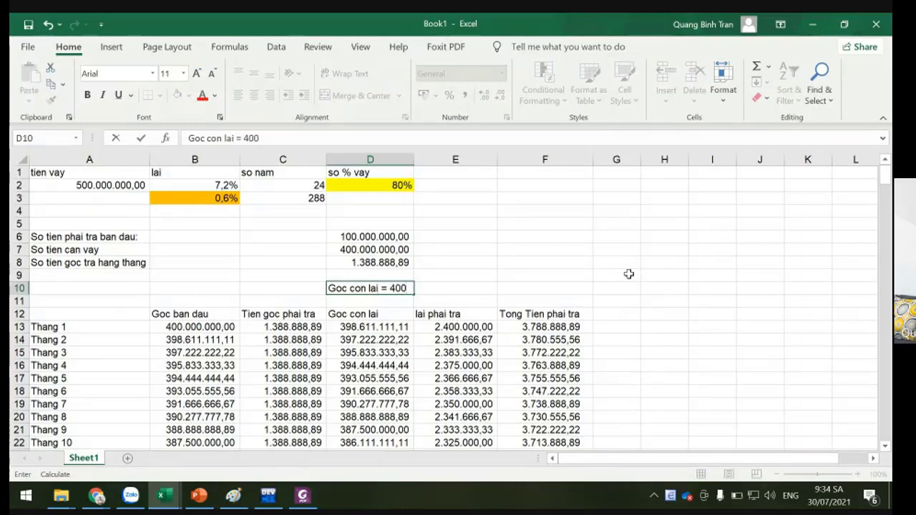
key(Return)
Step: Compare the D10 note with the loan amount in D7, Thang 1's opening principal in B13 and the monthly principal in D8
click(377, 254)
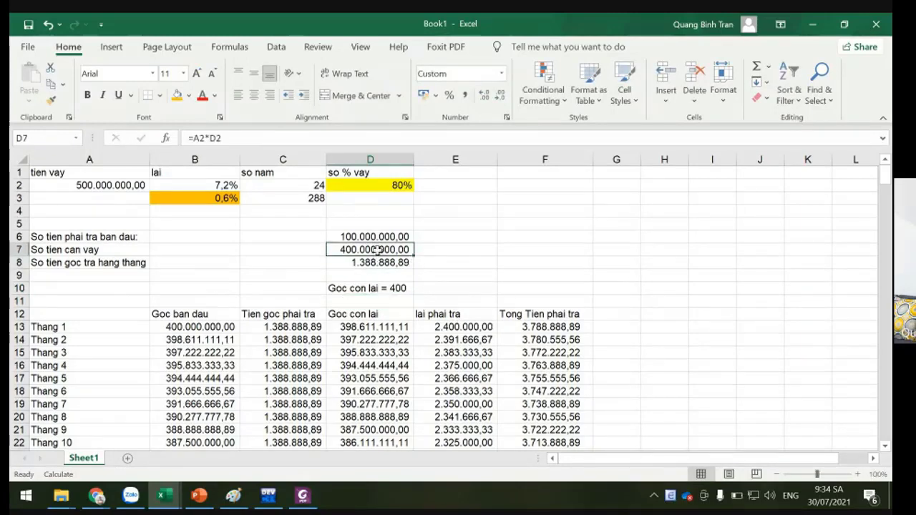
click(370, 287)
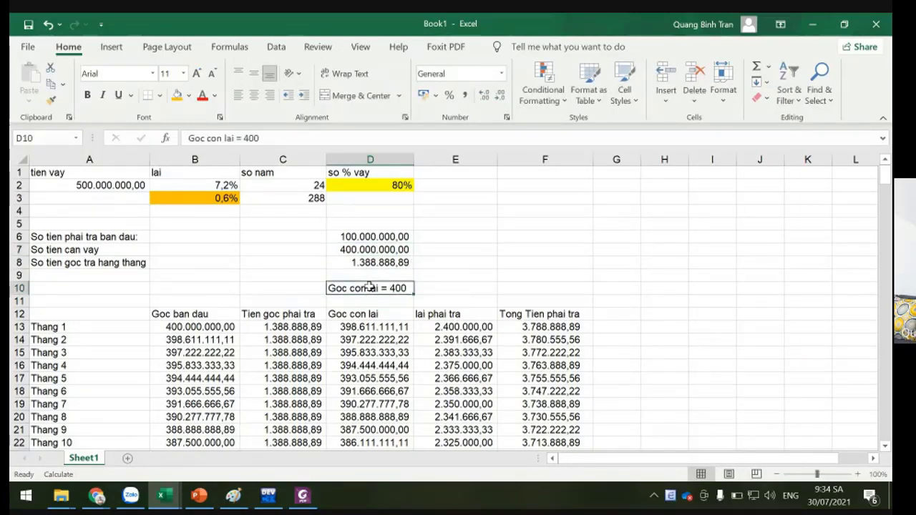
click(170, 324)
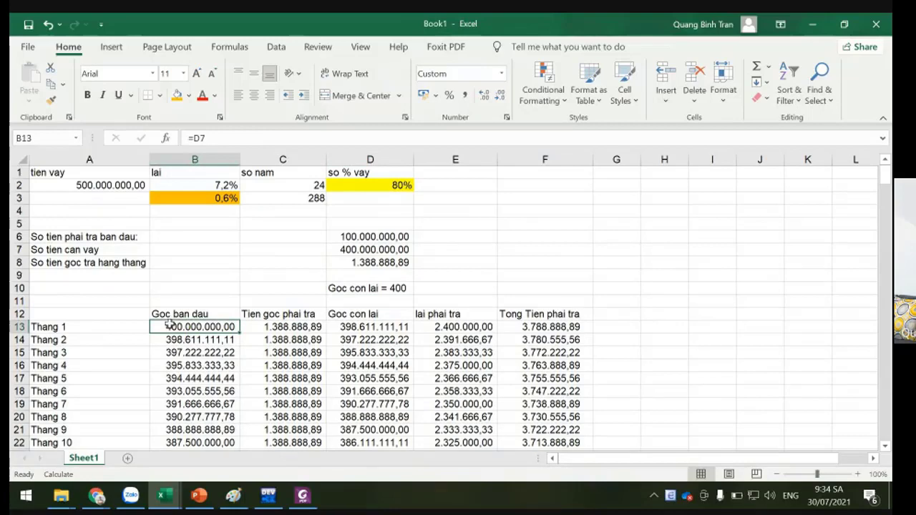
click(353, 288)
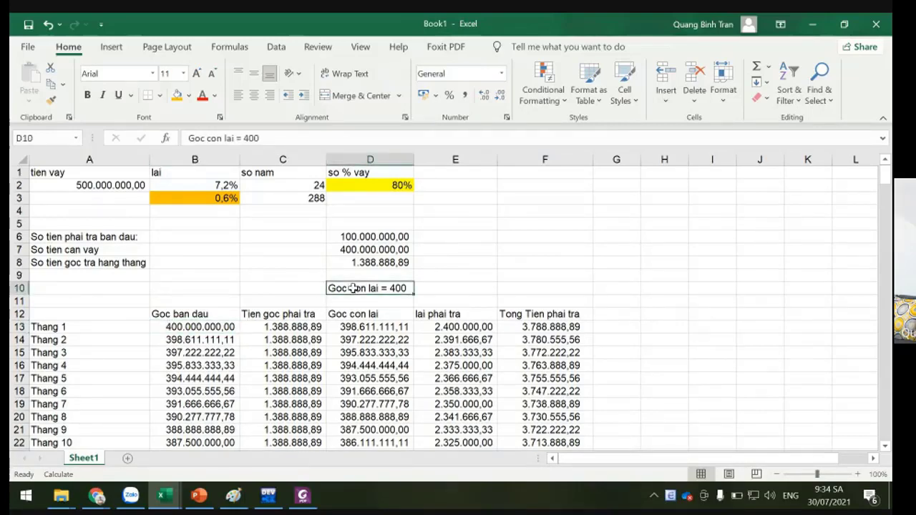
click(187, 330)
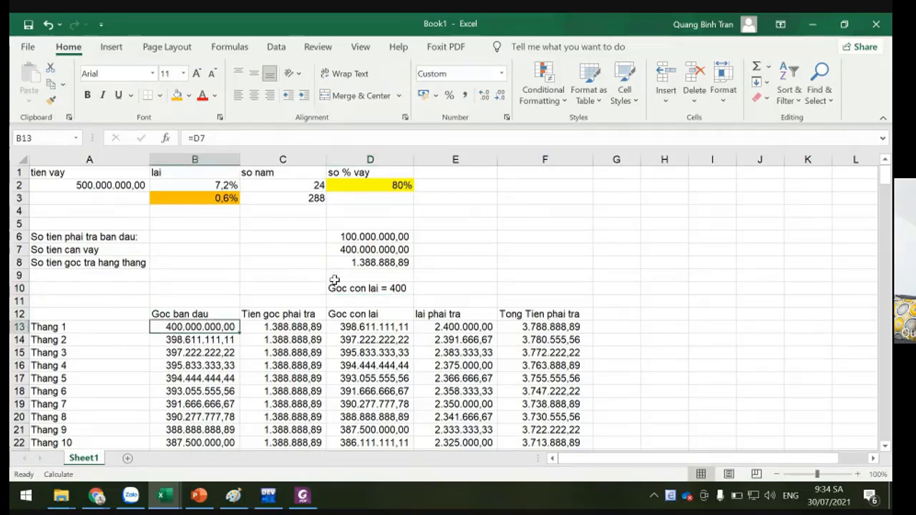
click(342, 250)
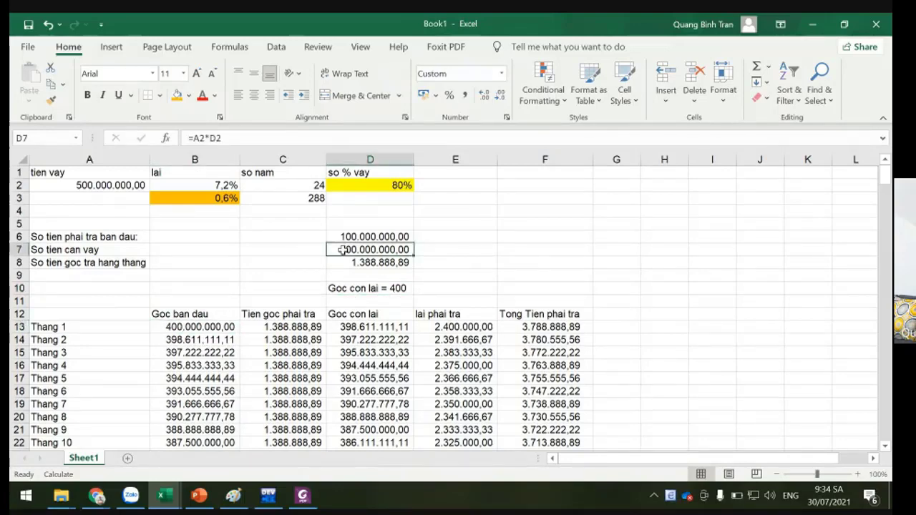
click(190, 326)
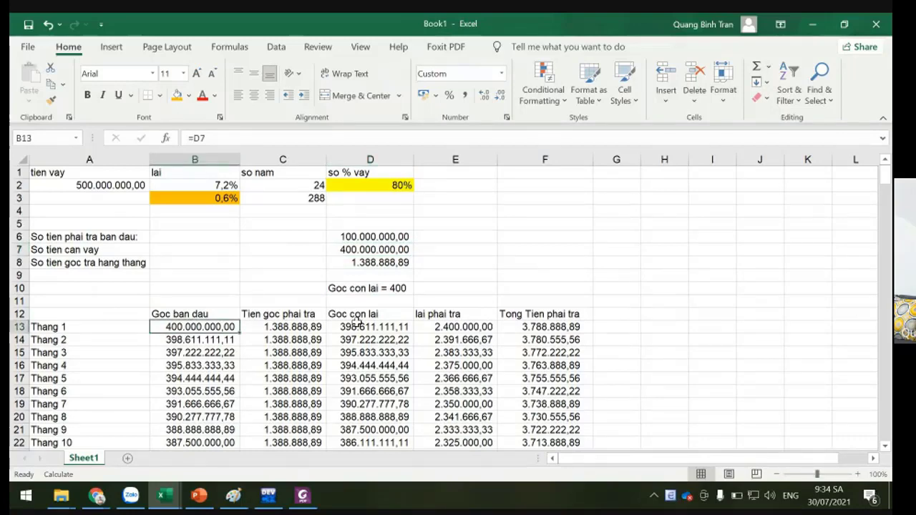
click(374, 291)
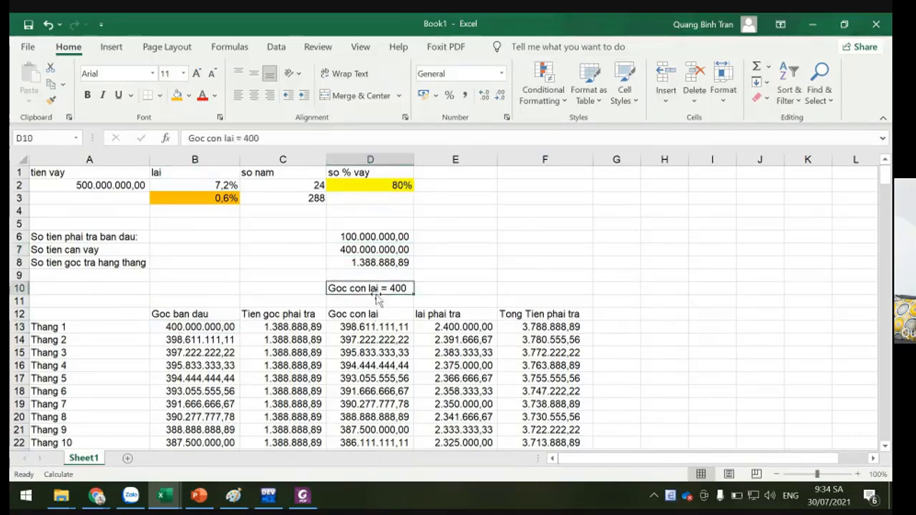
click(279, 327)
click(370, 260)
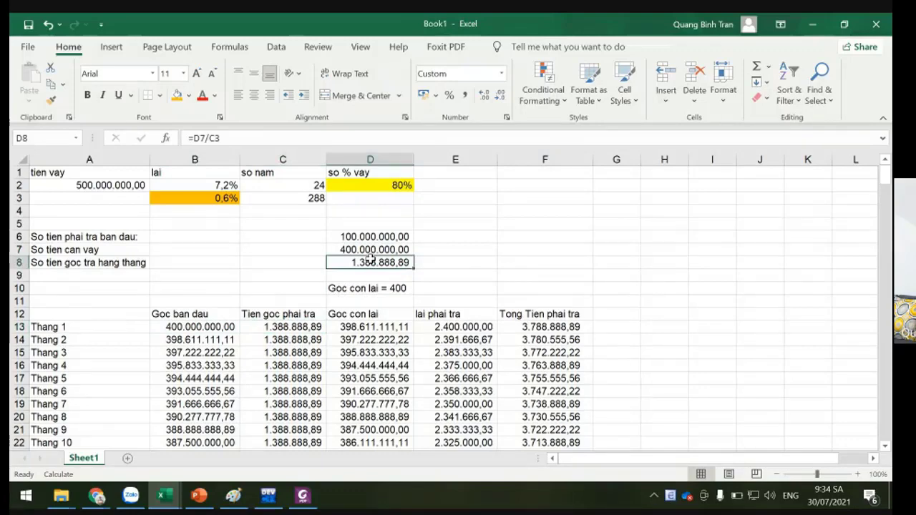
Step: Examine how Thang 1's remaining principal, interest and total payment are calculated across B13:F13, including the monthly rate in B3
click(351, 316)
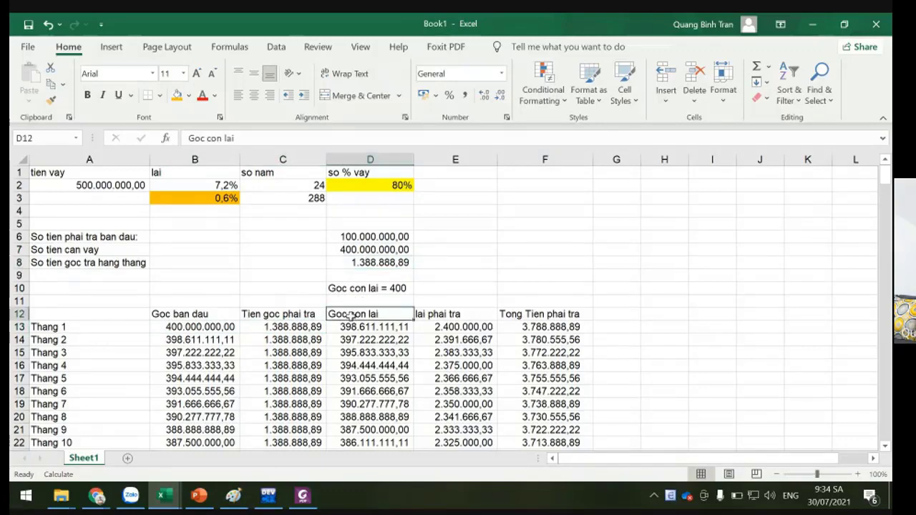
click(196, 329)
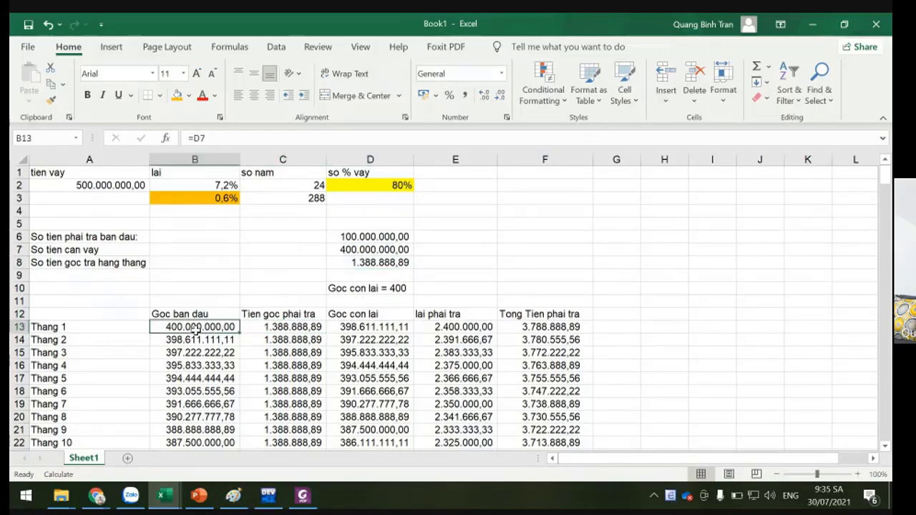
click(286, 326)
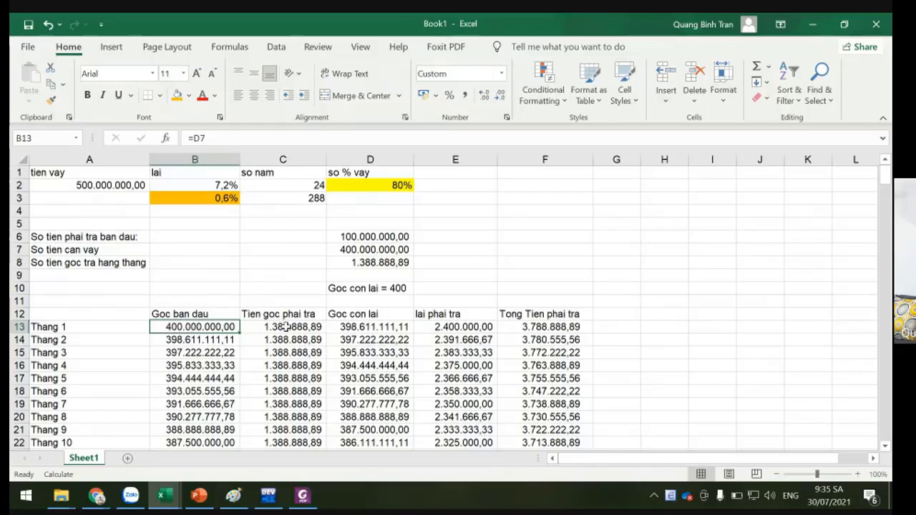
click(372, 326)
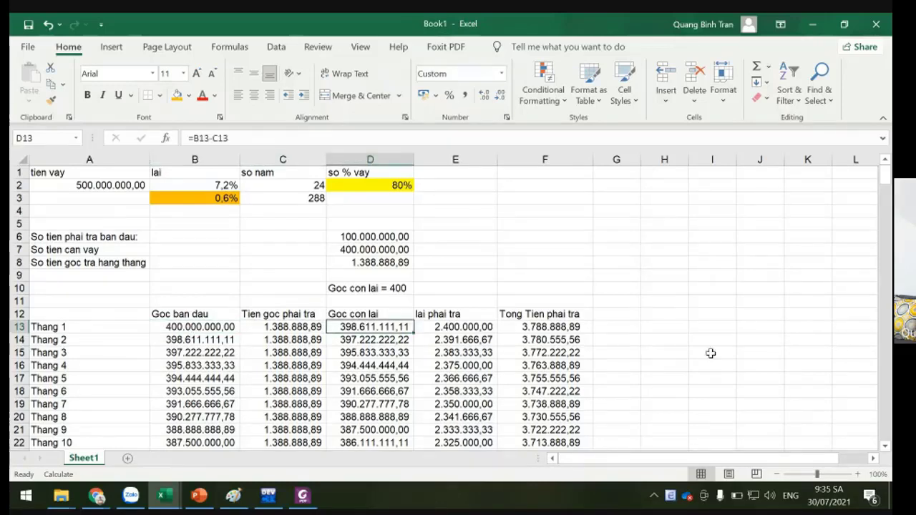
click(433, 328)
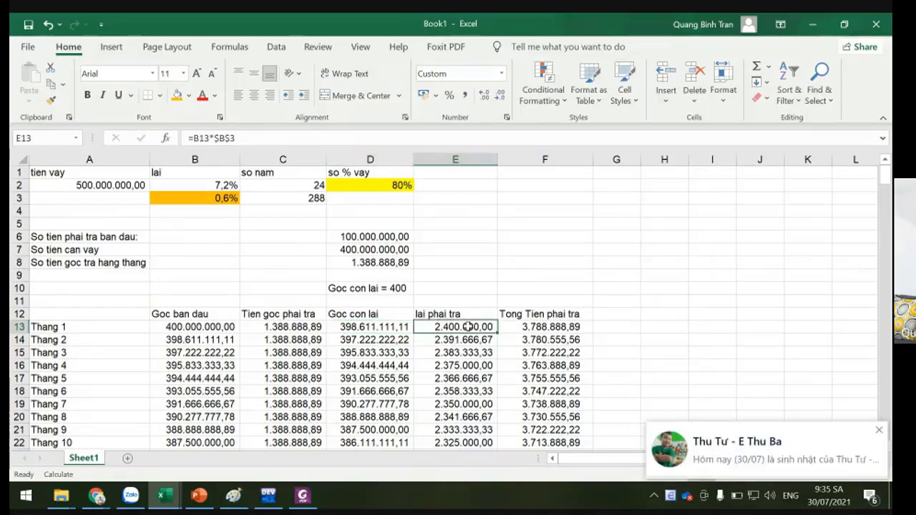
click(204, 329)
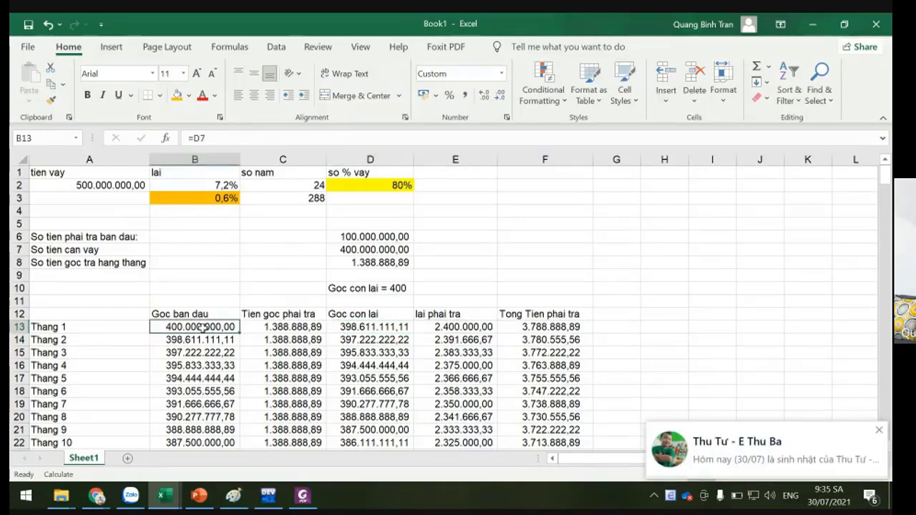
click(208, 197)
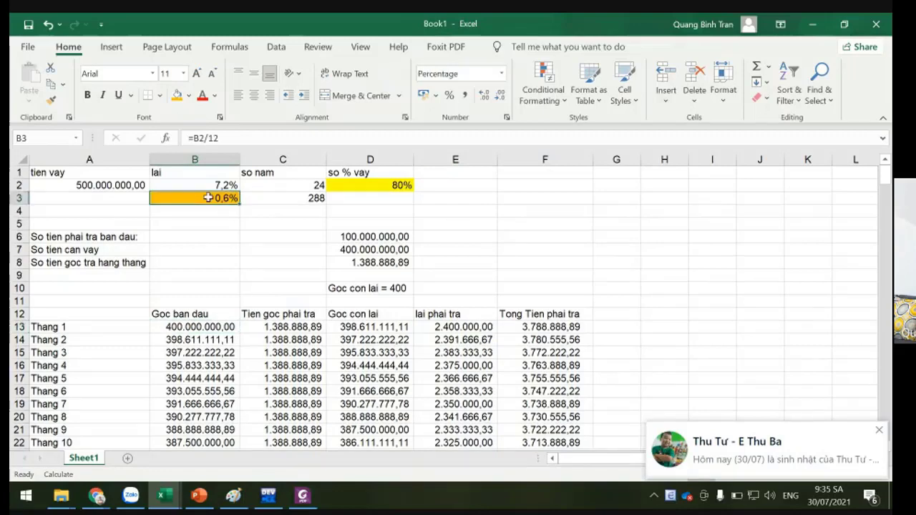
click(537, 331)
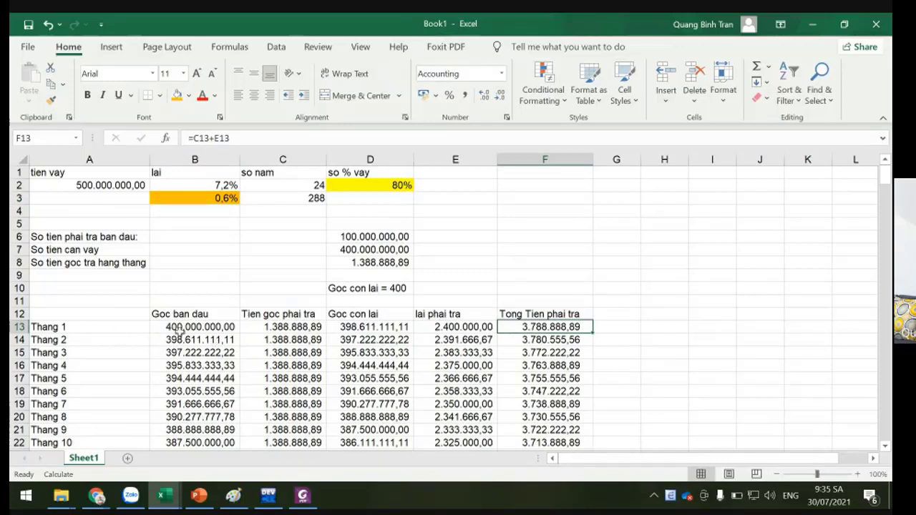
drag(207, 330, 547, 328)
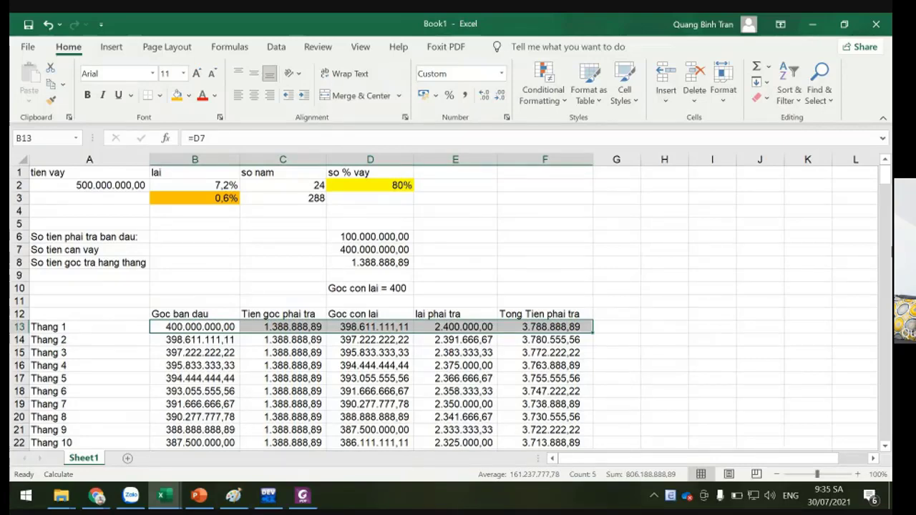
Step: Examine how Thang 2's opening principal in B14 relates to D13, along with the C14 and D14 formulas
click(199, 340)
click(389, 326)
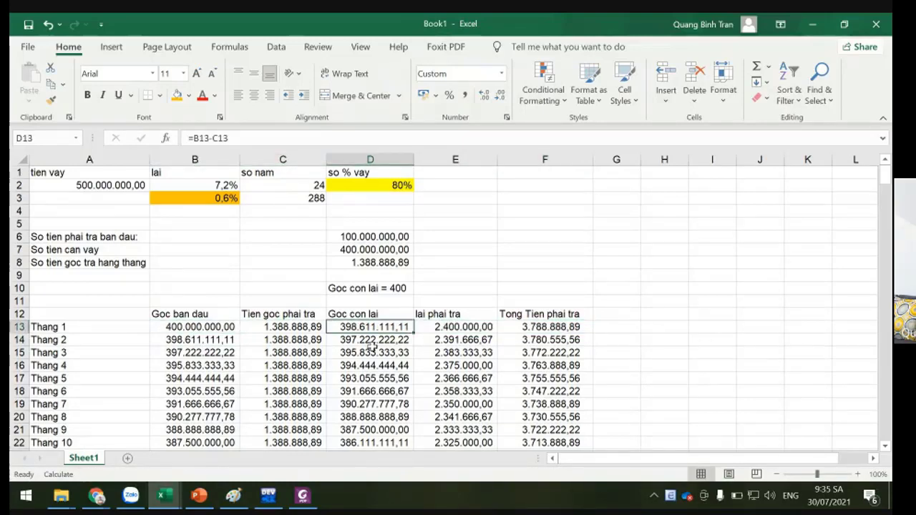
click(372, 343)
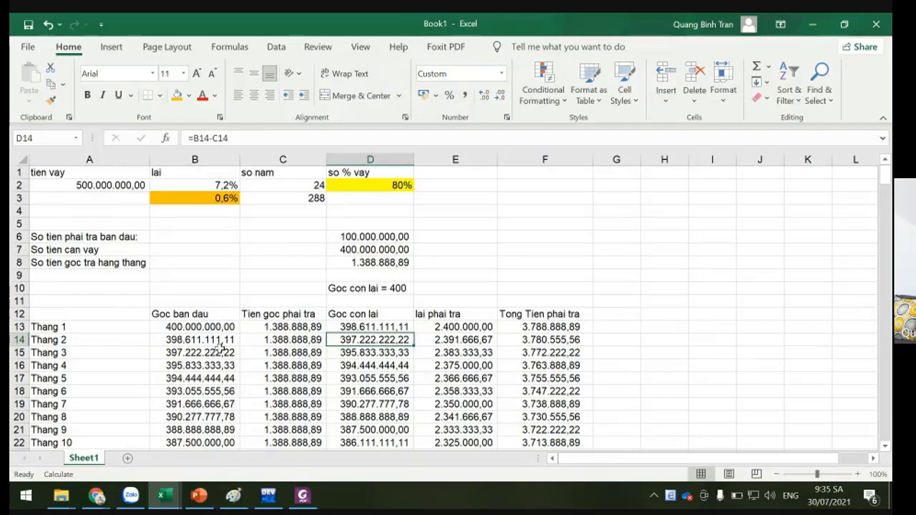
click(188, 341)
click(282, 342)
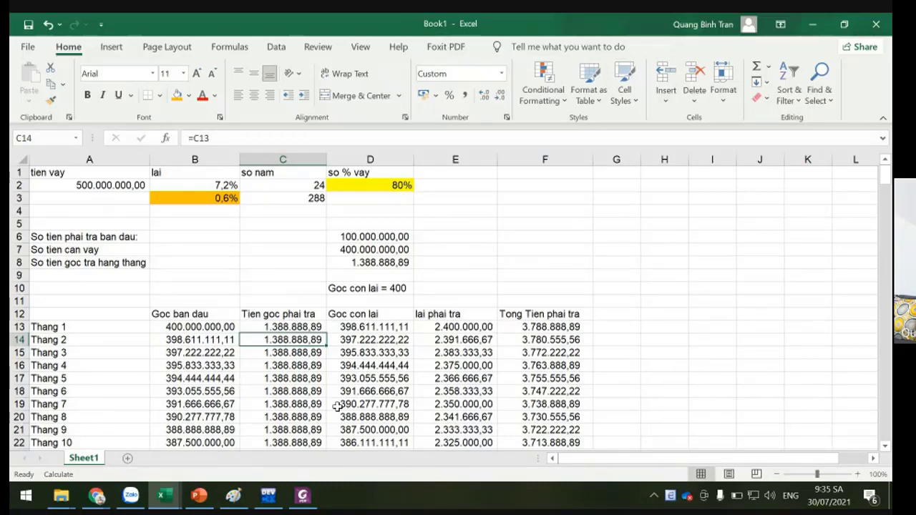
Step: Enter the note "Goc ban dau = goc con lai" in H13 beside the Thang 1 row, and select the D10 note
click(723, 330)
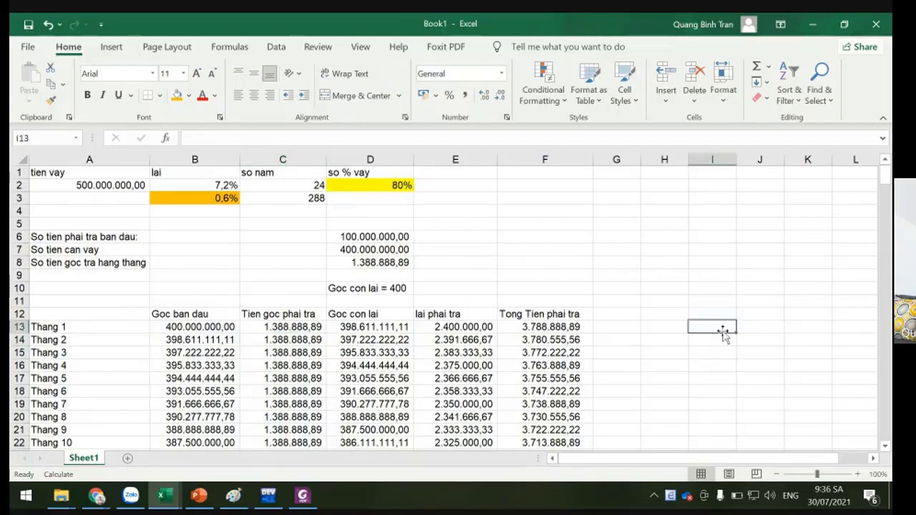
click(666, 326)
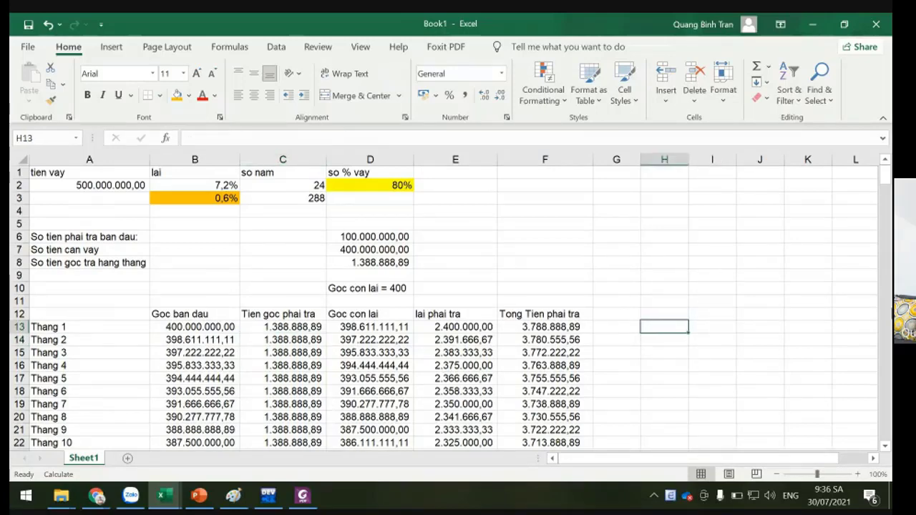
text(Goc ba)
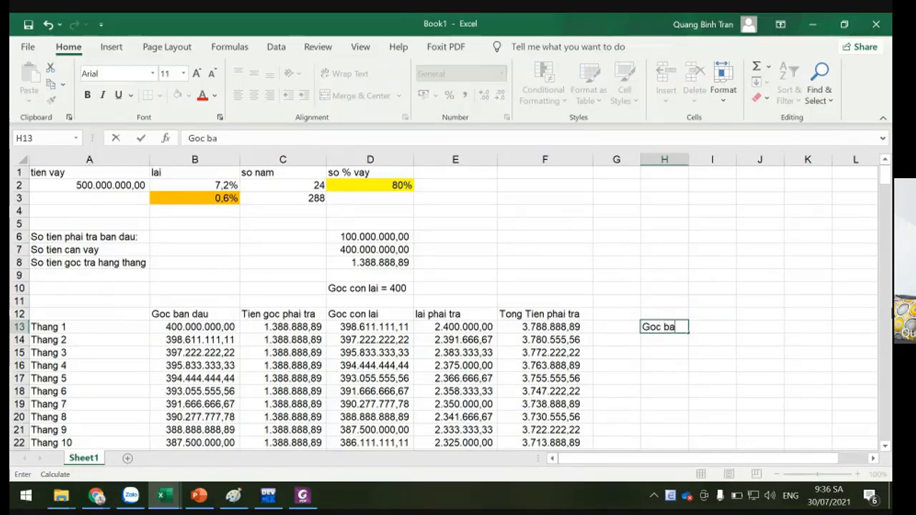
text(n dau = goc)
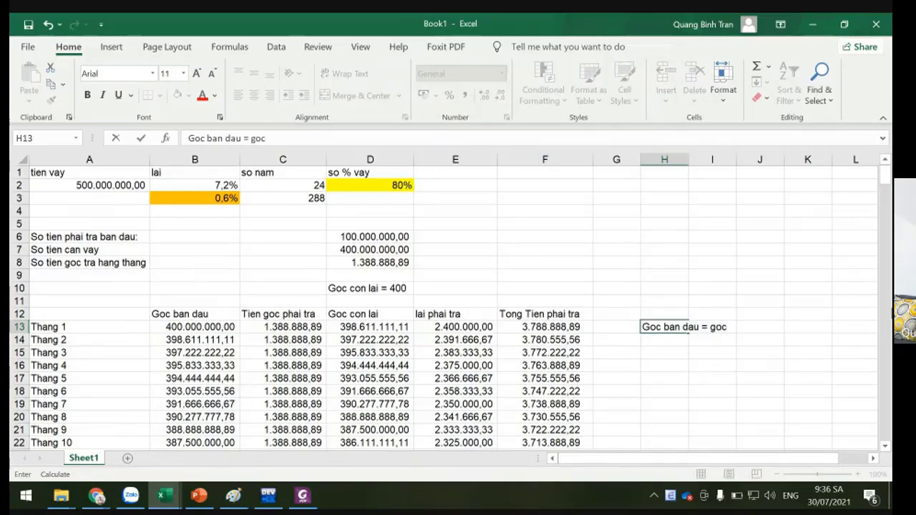
text( con lai)
key(Return)
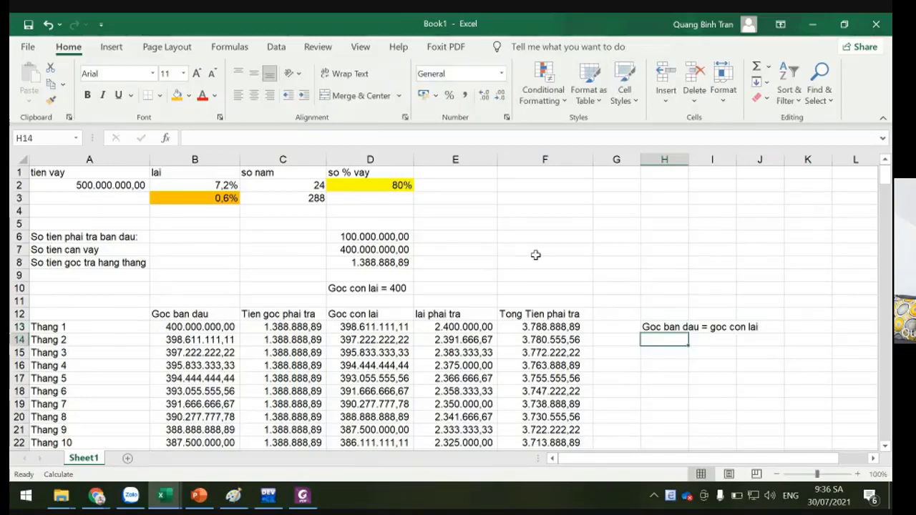
click(349, 289)
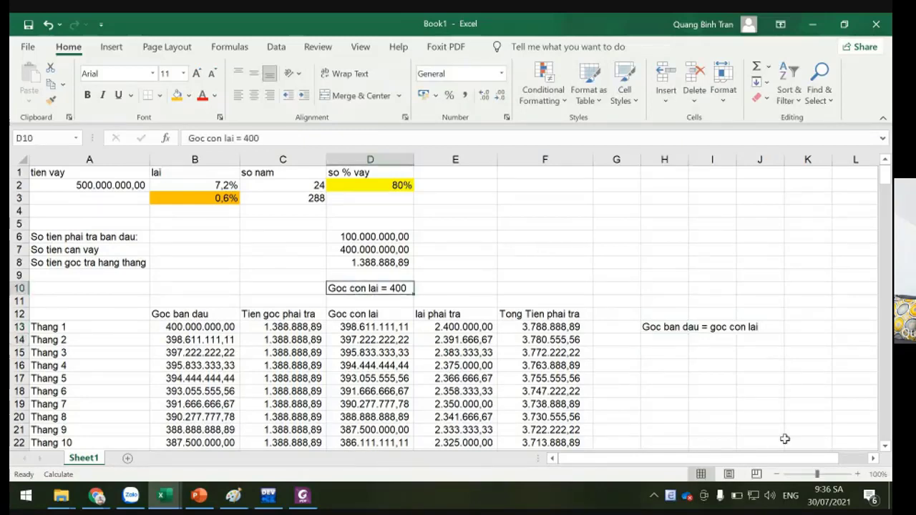
Step: Enter the note "goc con lai = goc ban dau - tien goc tra hang thang" in H14
click(671, 338)
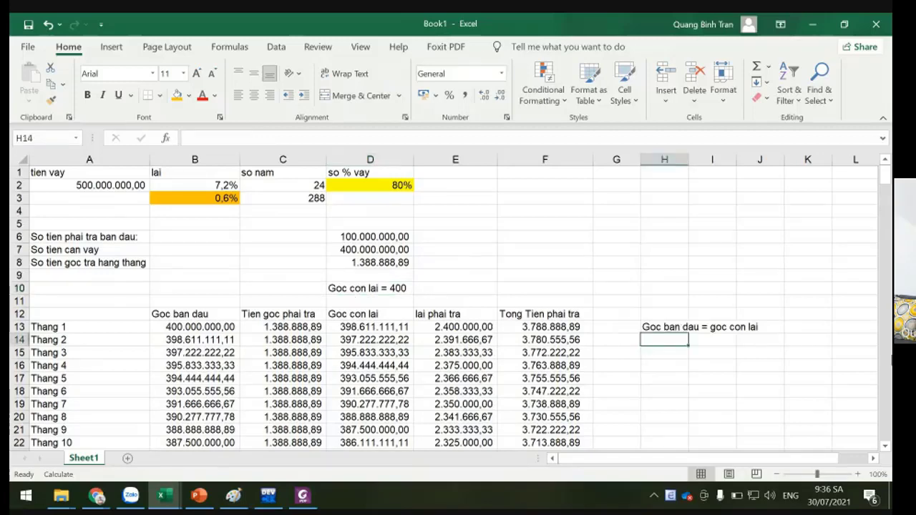
text(goc co)
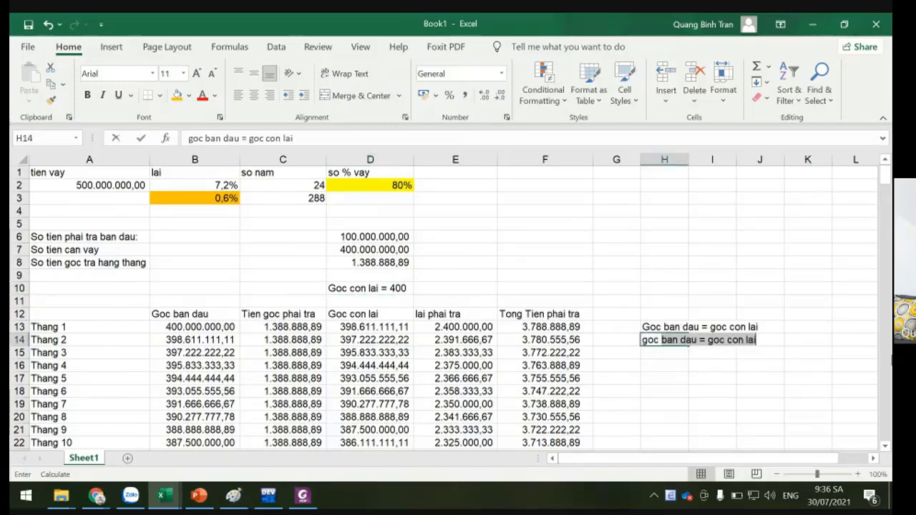
text(n lai)
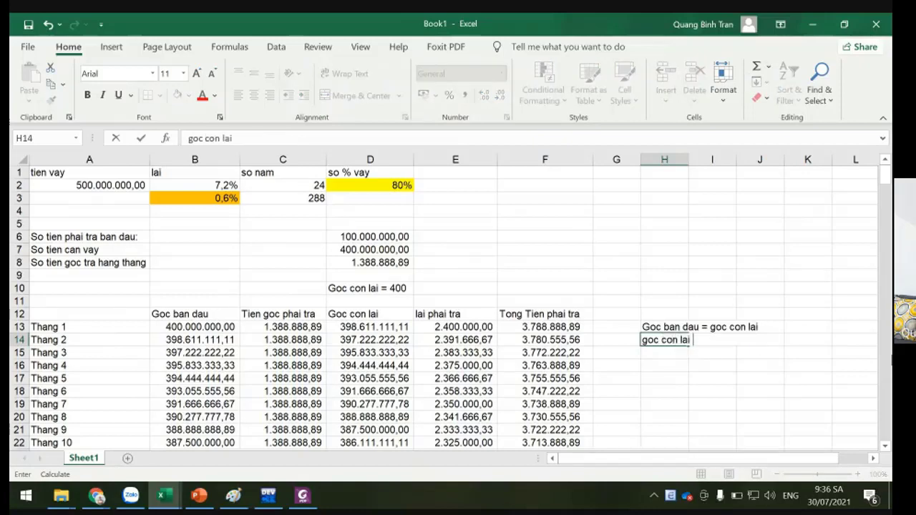
text( = goc)
text(ban)
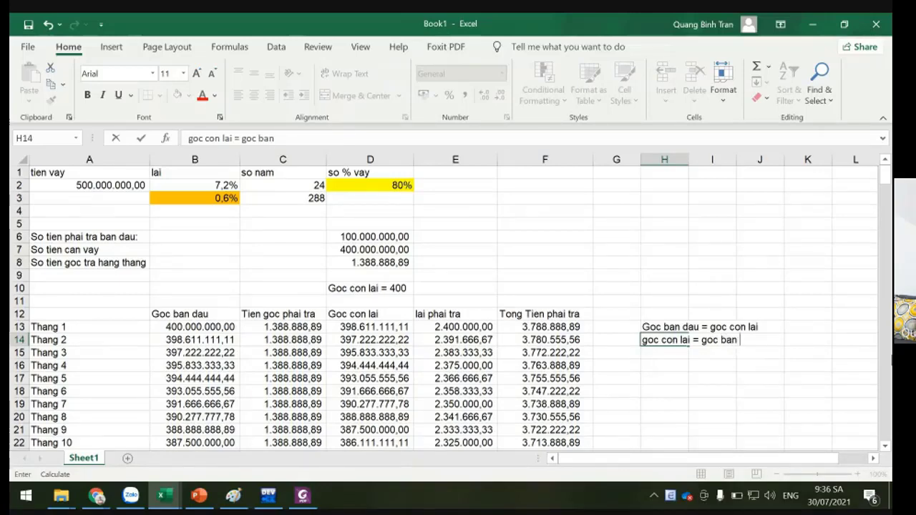
text( dau)
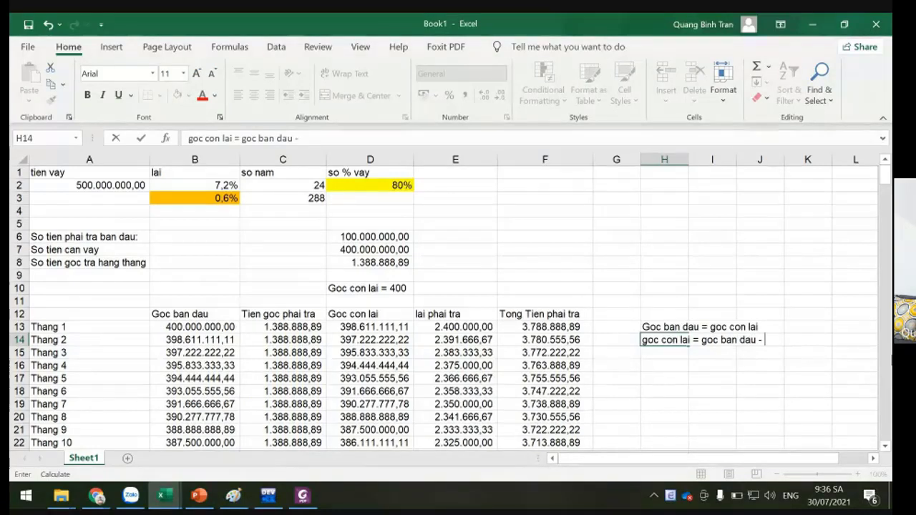
text( - tien goc )
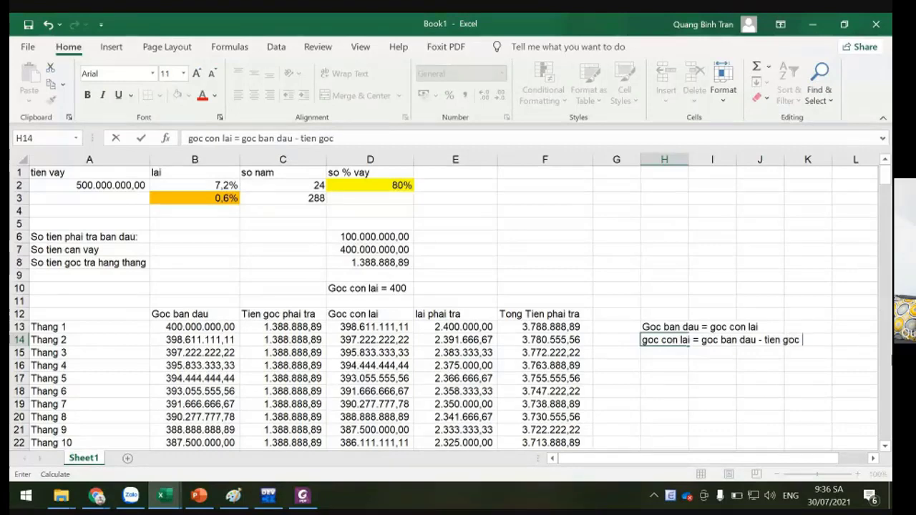
text(tra hang thanh)
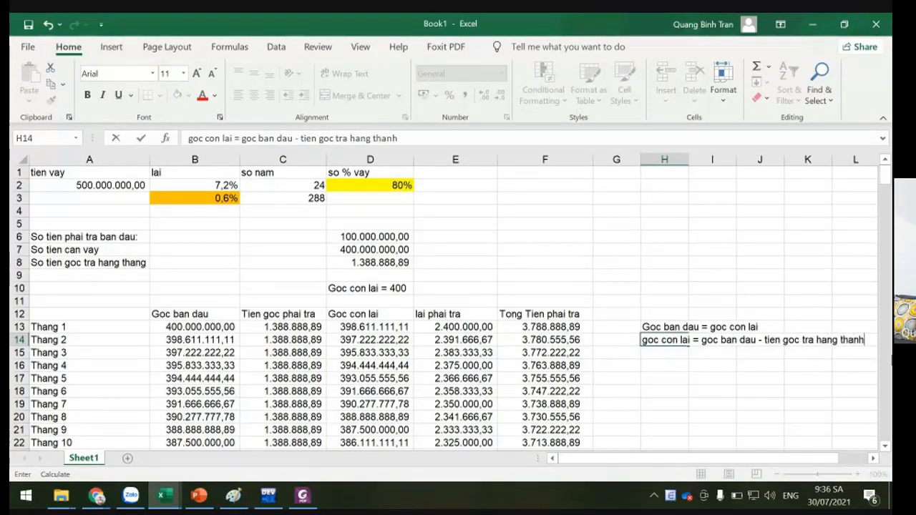
key(BackSpace)
text(g)
key(Return)
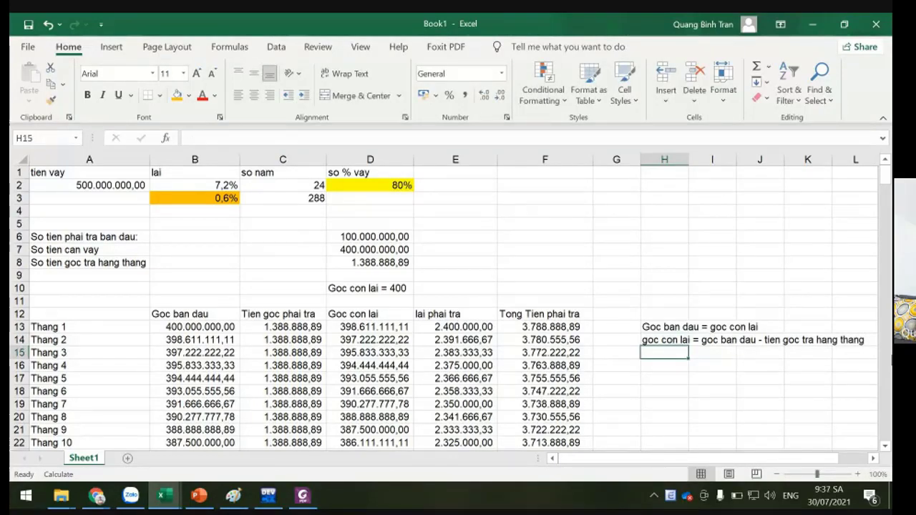
Step: Enter the interest note "lai phai tra = goc ban dau * lai thang" in H15
text(la)
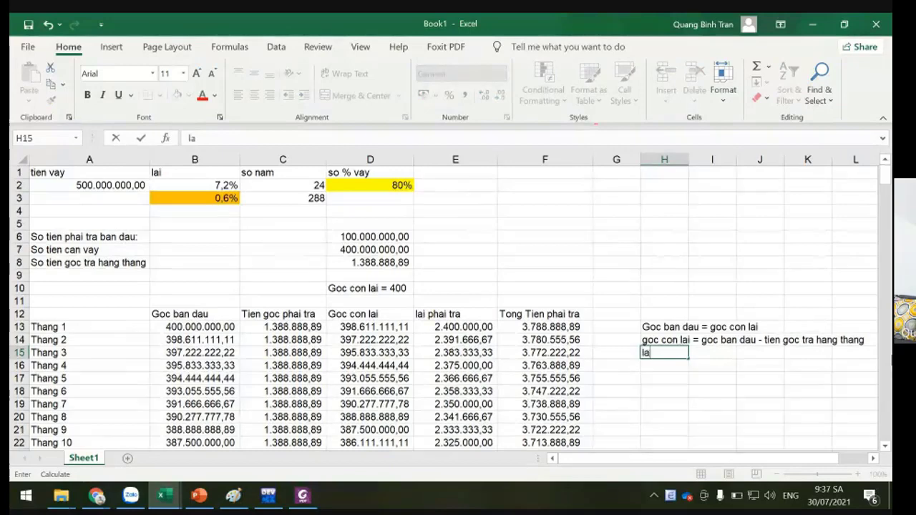
text(i phai tra)
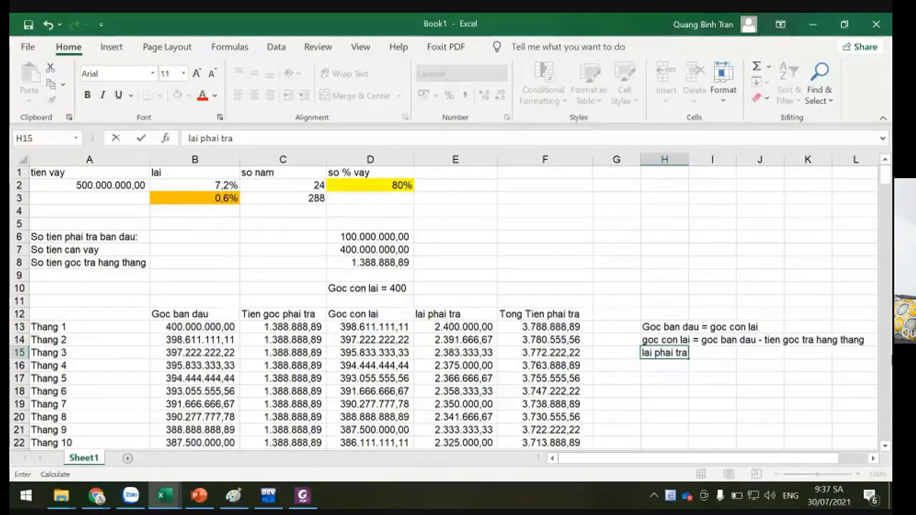
text( = )
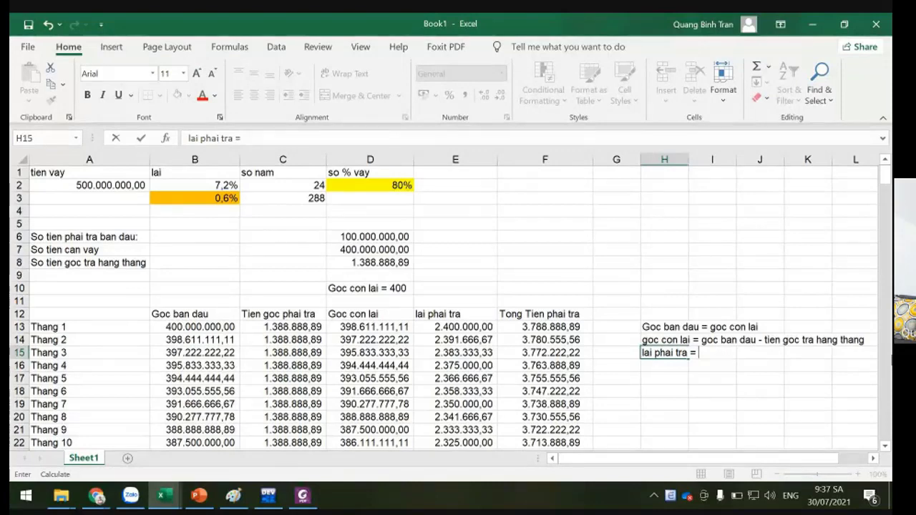
text(goc ban dau)
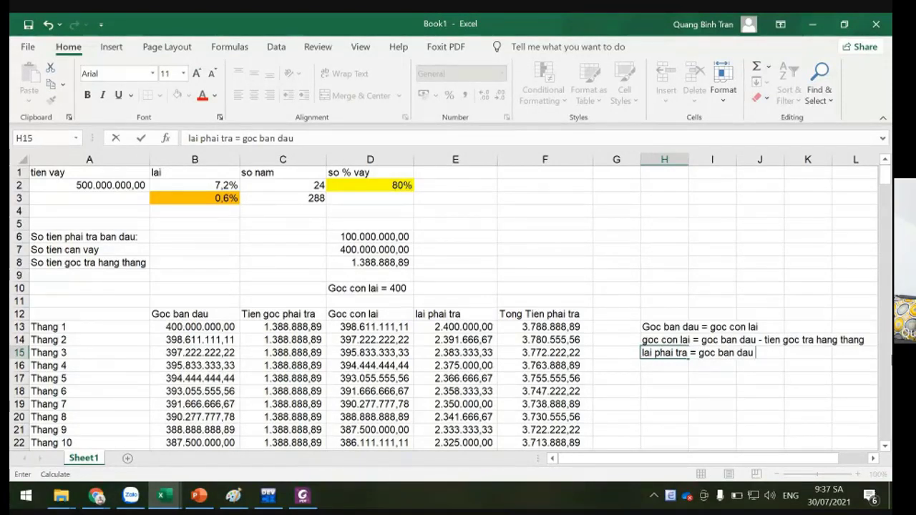
text( * lai thang)
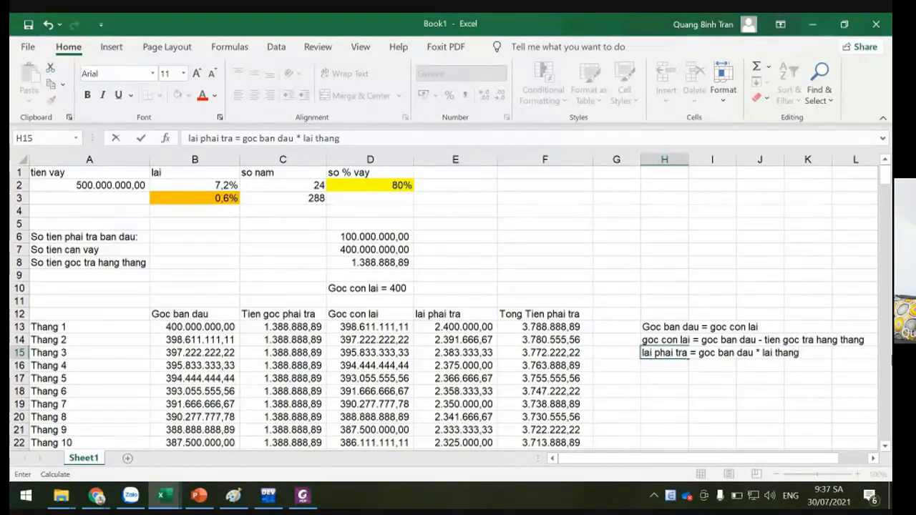
key(Return)
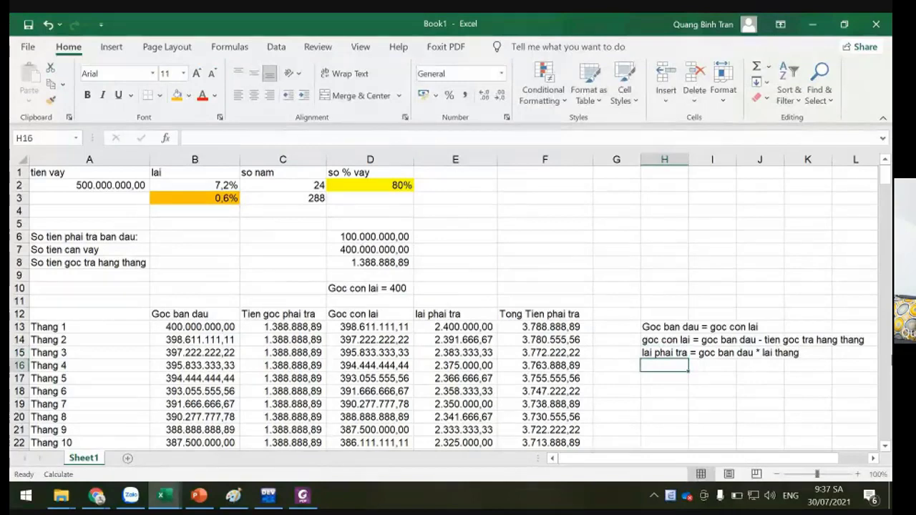
Step: Enter the total payment note "tong tien tra hang thang = tien goc phai tra + tien lai hang thang" in H16
text(tong)
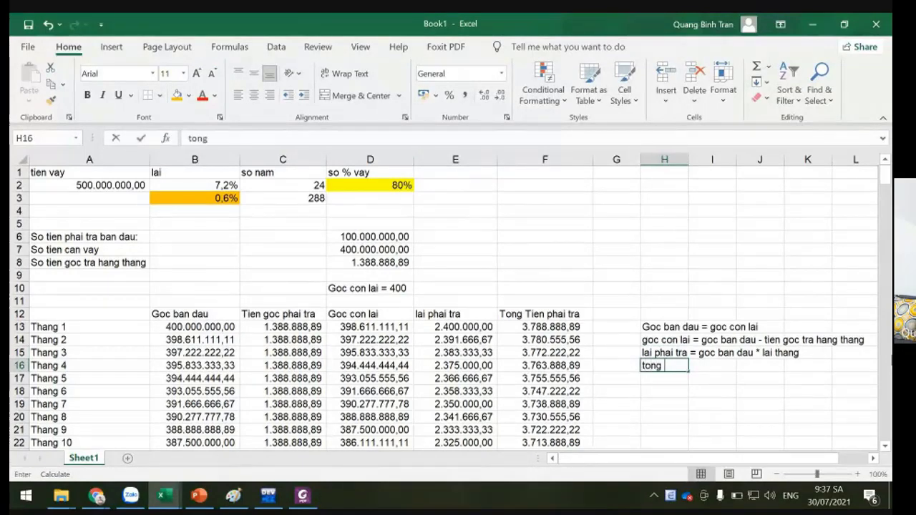
text( tien trar)
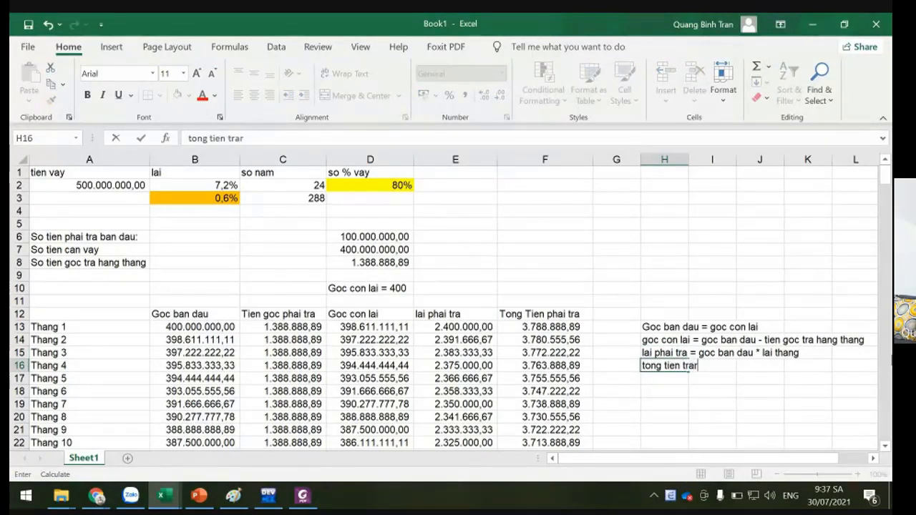
key(BackSpace)
text(hang thanh)
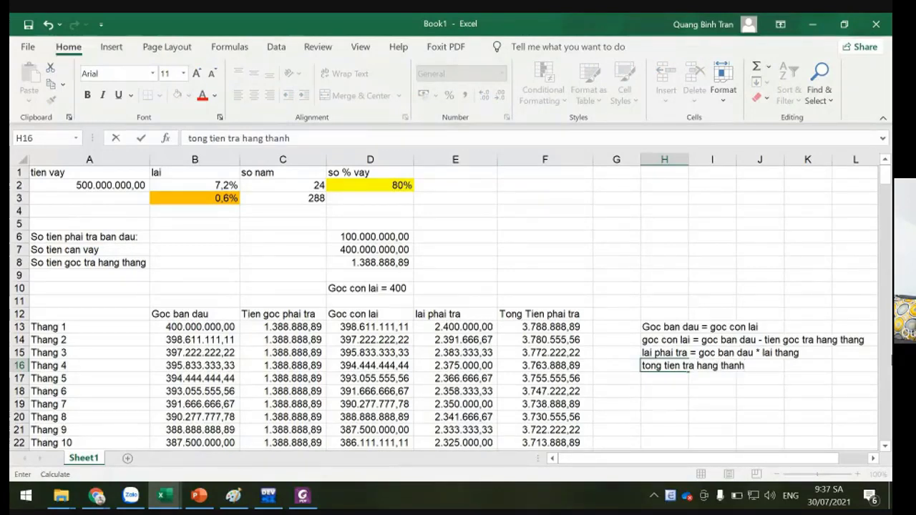
key(BackSpace)
text(g =)
text(tien goc phai)
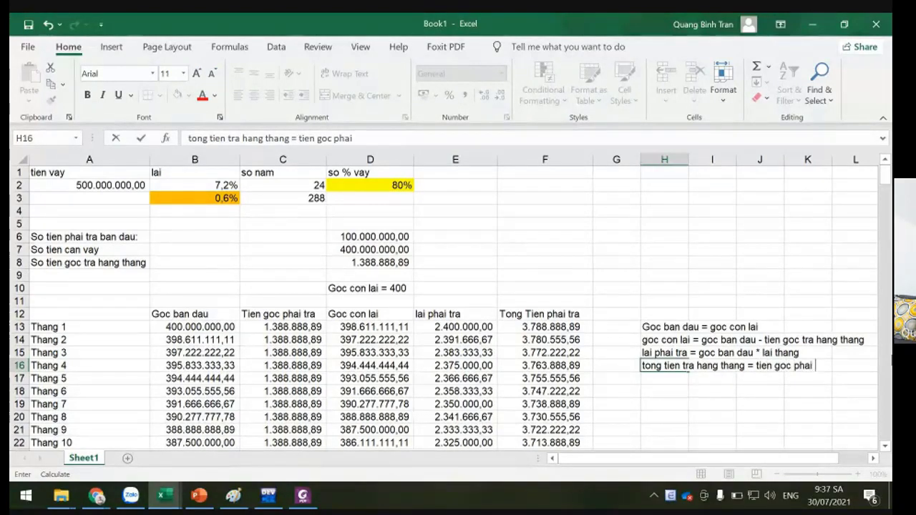
text( tra + tien l)
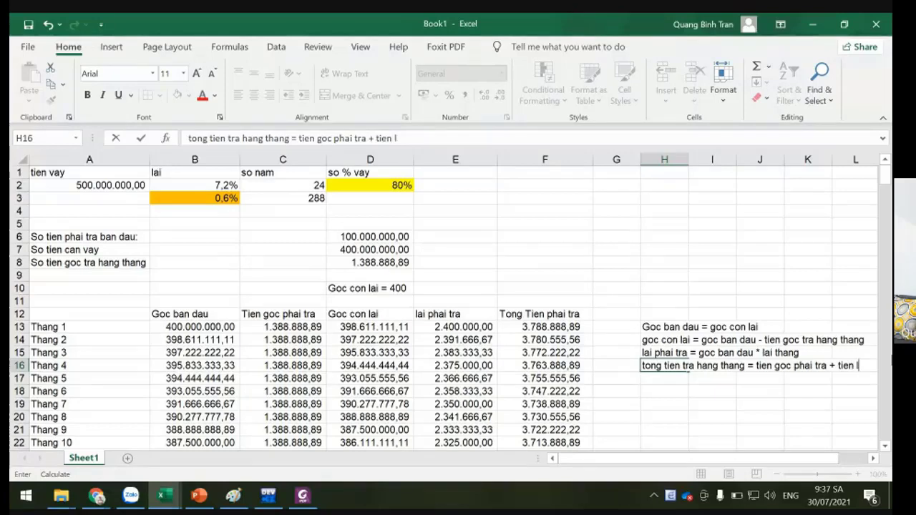
text(ai hang)
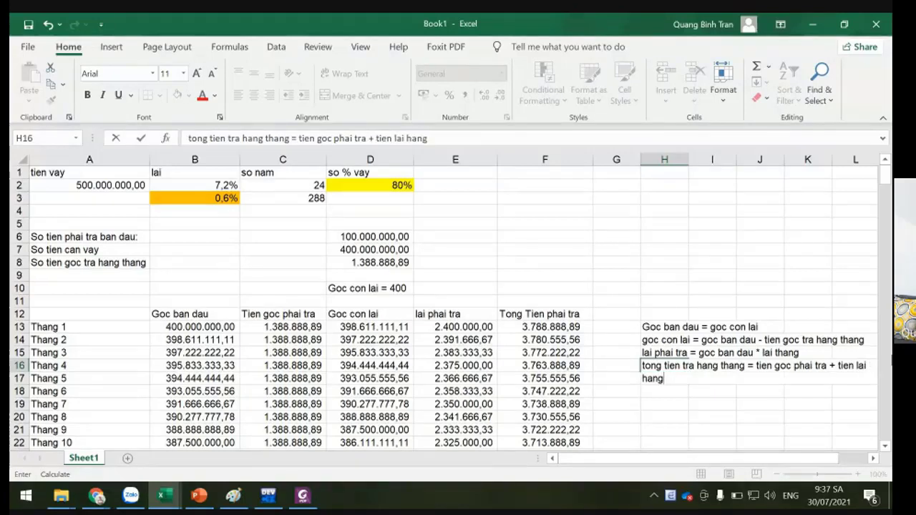
text( thang)
key(Return)
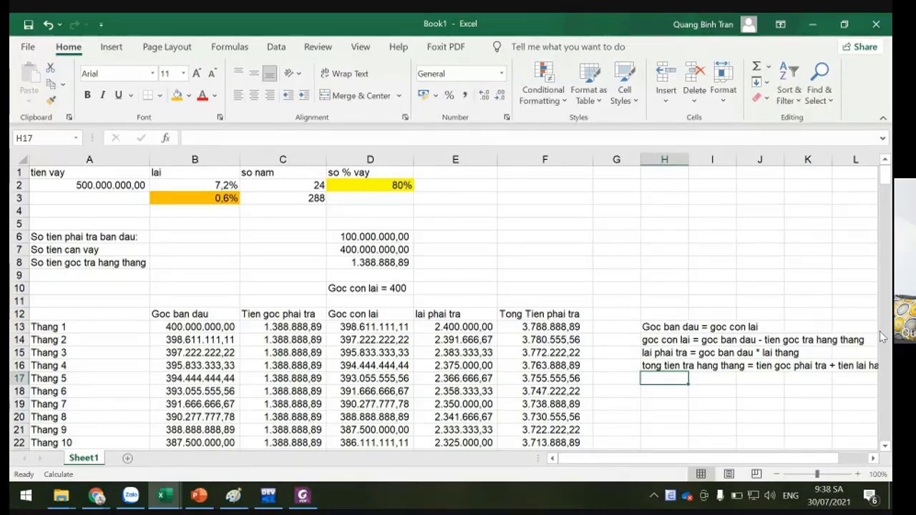
Step: Switch to the Facebook group page in Chrome, decline the incoming video call and close the caller's chat window
click(131, 496)
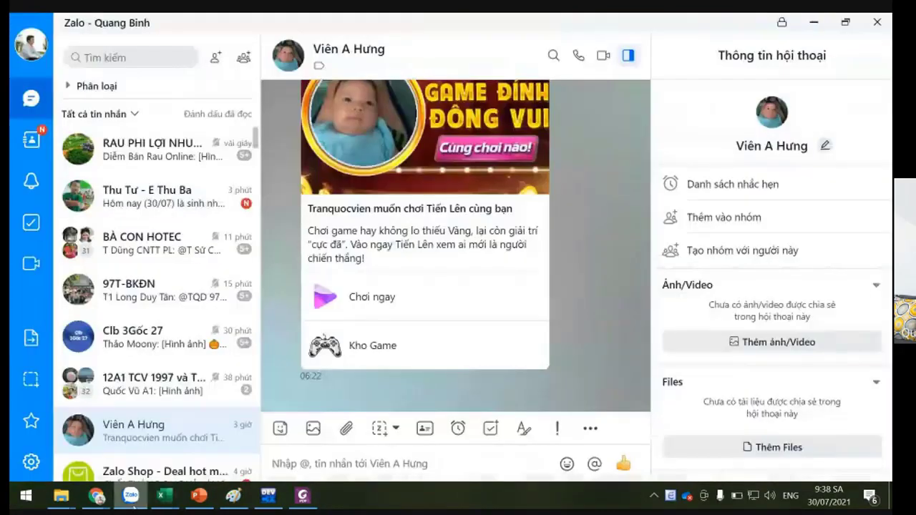
mouse_move(96, 504)
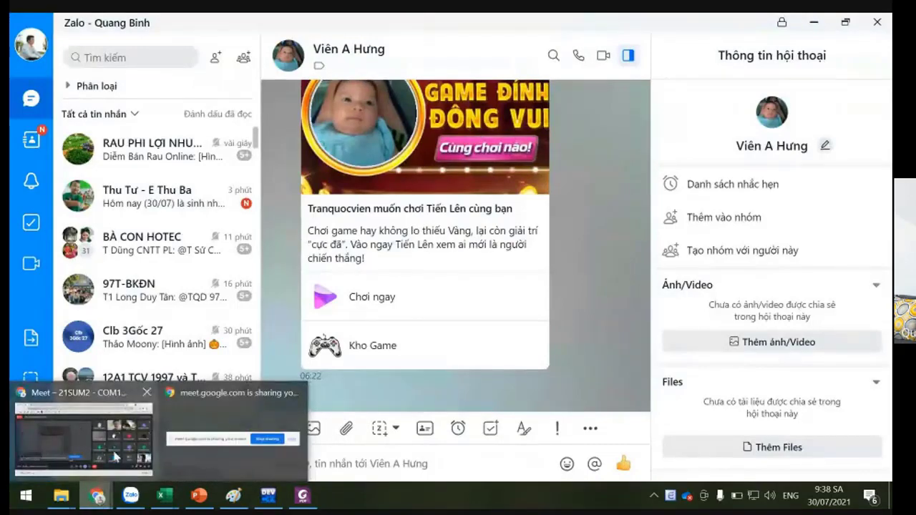
click(84, 437)
click(140, 24)
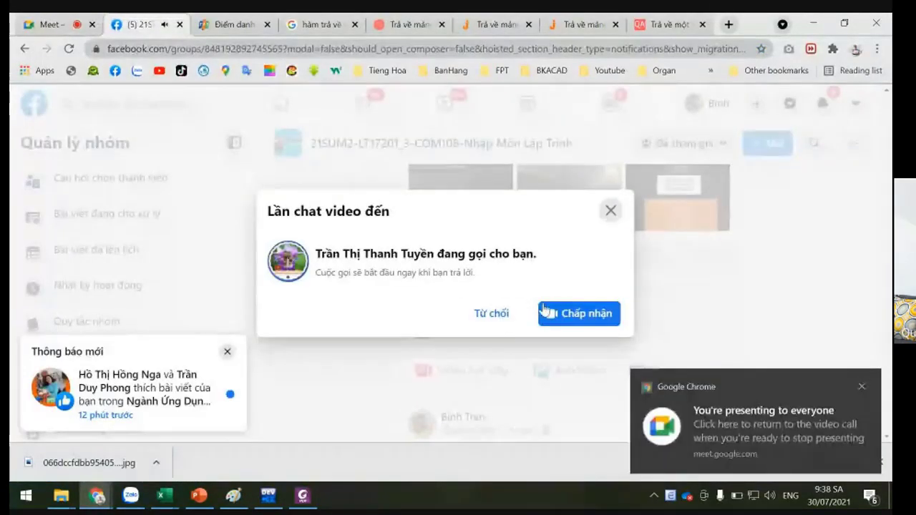
click(486, 316)
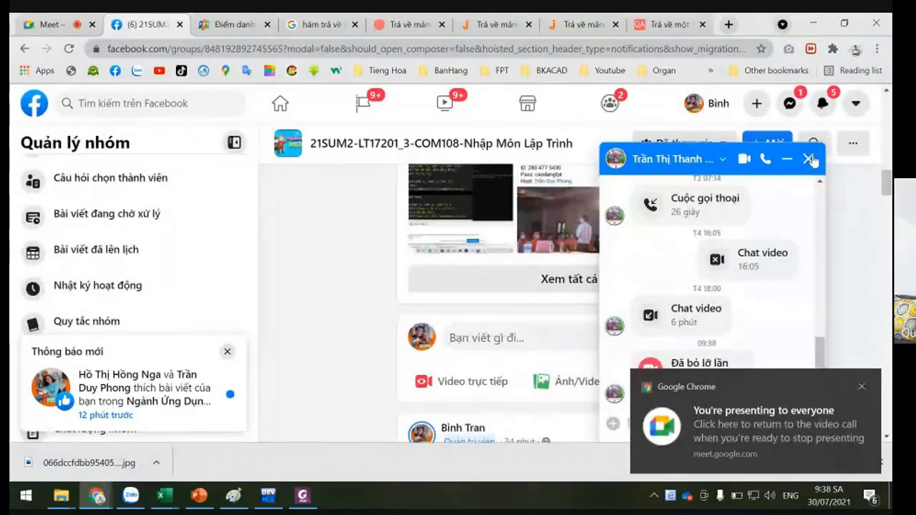
click(811, 161)
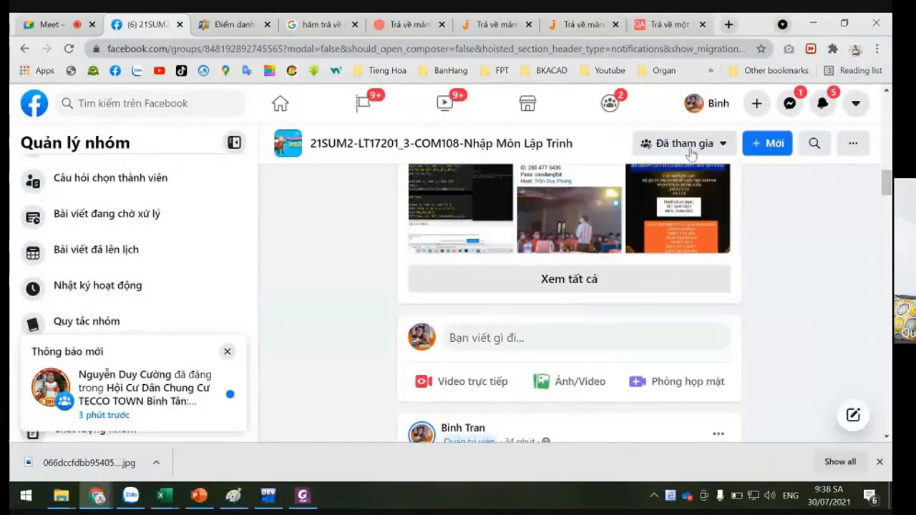
Step: Check the attendance page and the Google Meet call in Chrome, return to the Excel workbook and dismiss the presenting notification
click(205, 22)
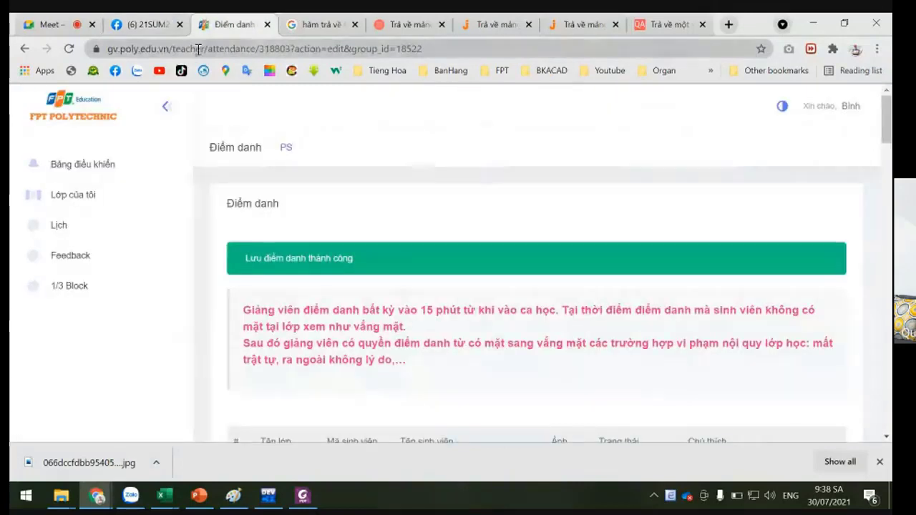
click(57, 25)
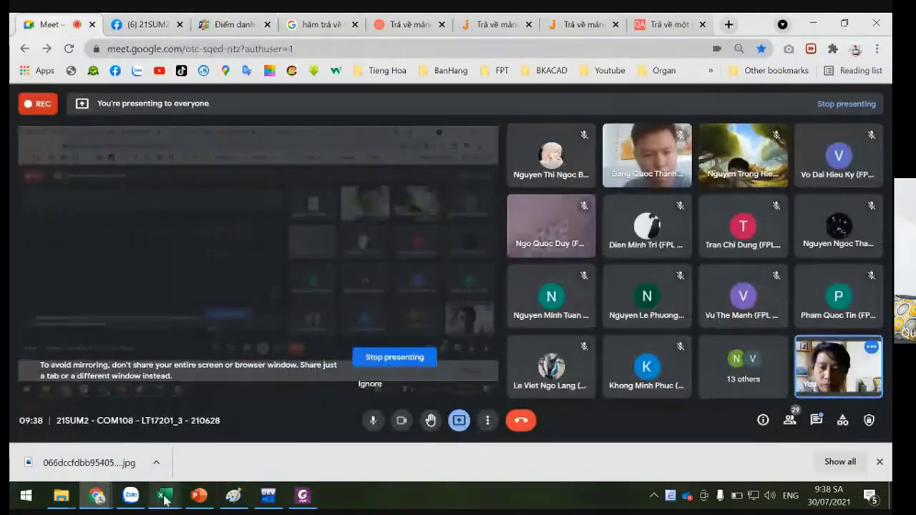
mouse_move(164, 495)
click(238, 444)
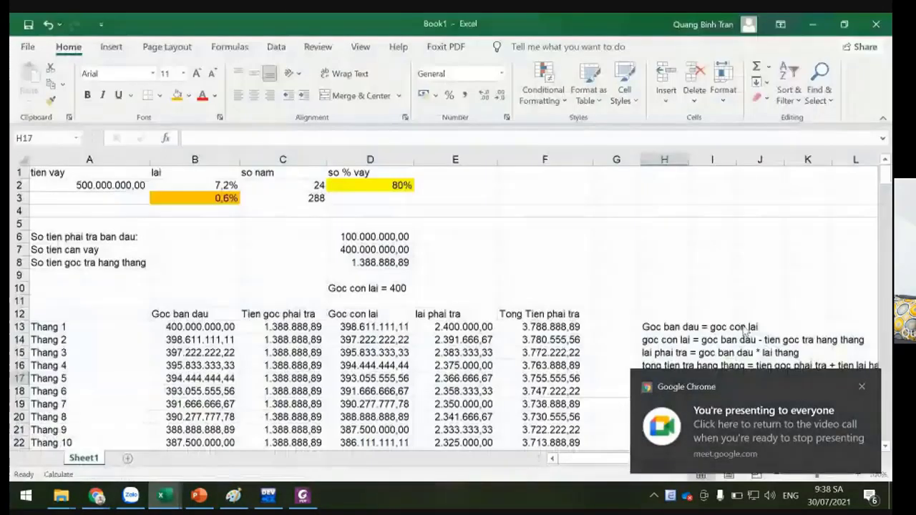
click(862, 387)
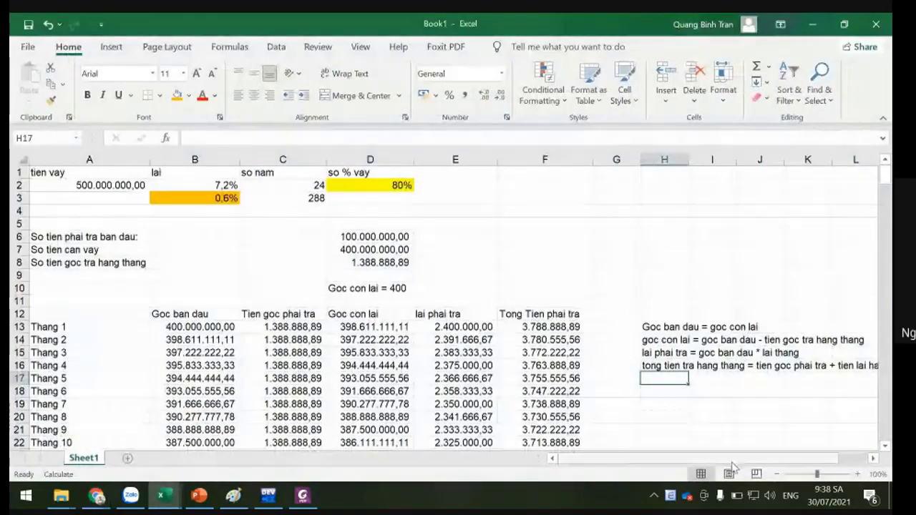
Step: Save the workbook as "Yeu cau 7 - ASM - COM108" in the OneDrive folder "21SUM2 - COM108 - LT17201_3 - 210628"
scroll(690, 458, right, 1)
scroll(686, 467, left, 1)
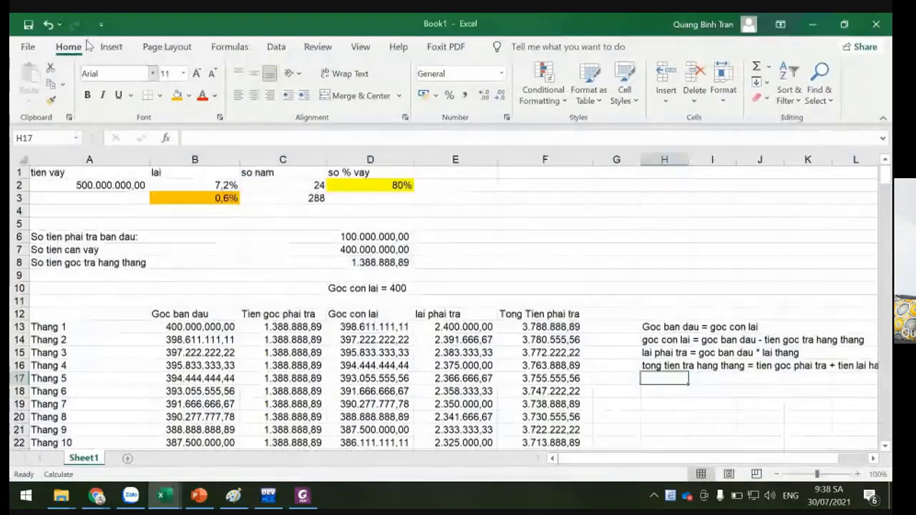
click(28, 24)
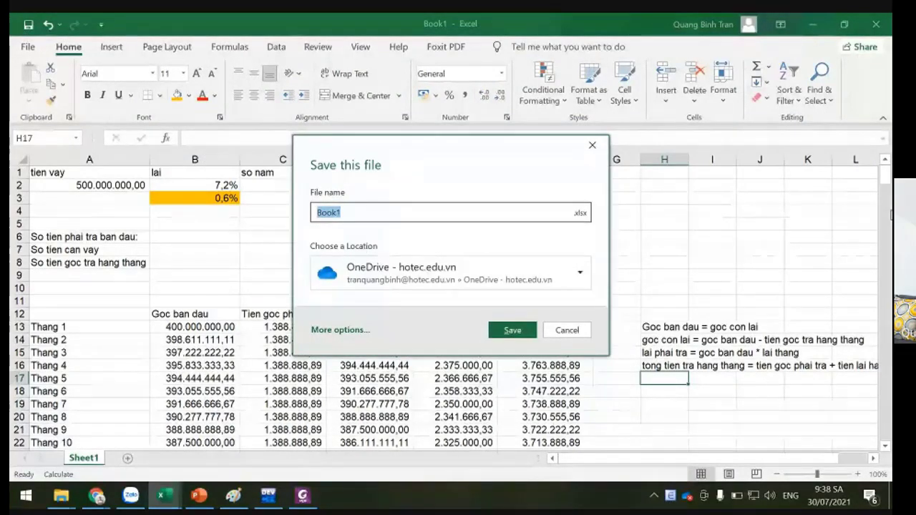
text(Yeu )
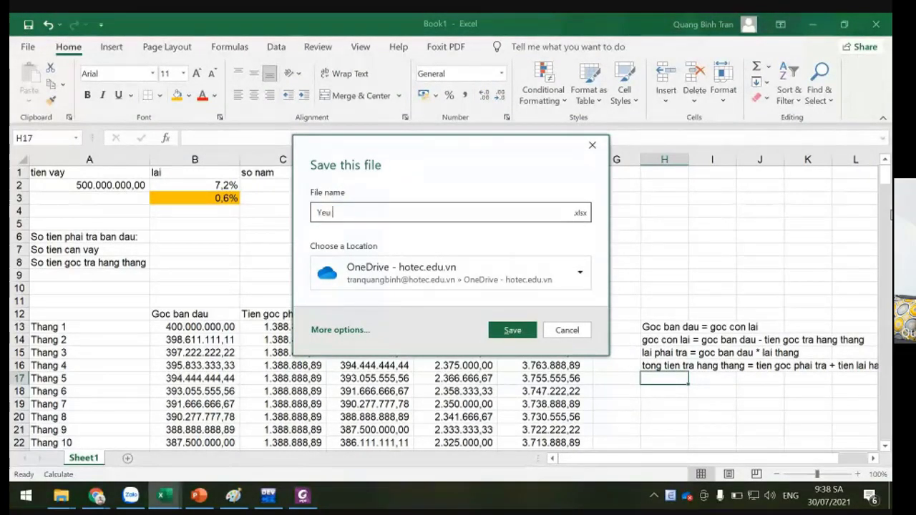
text(cau 7 - ASM)
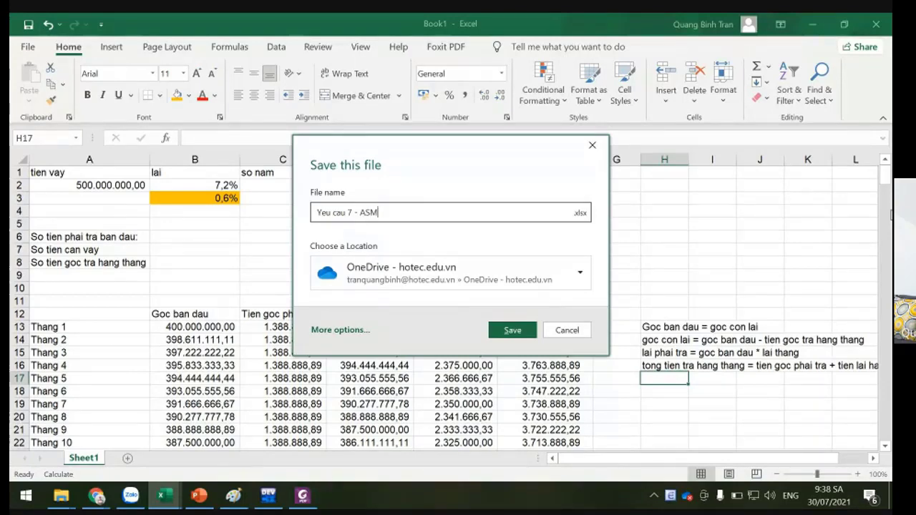
text( - COM108)
click(444, 268)
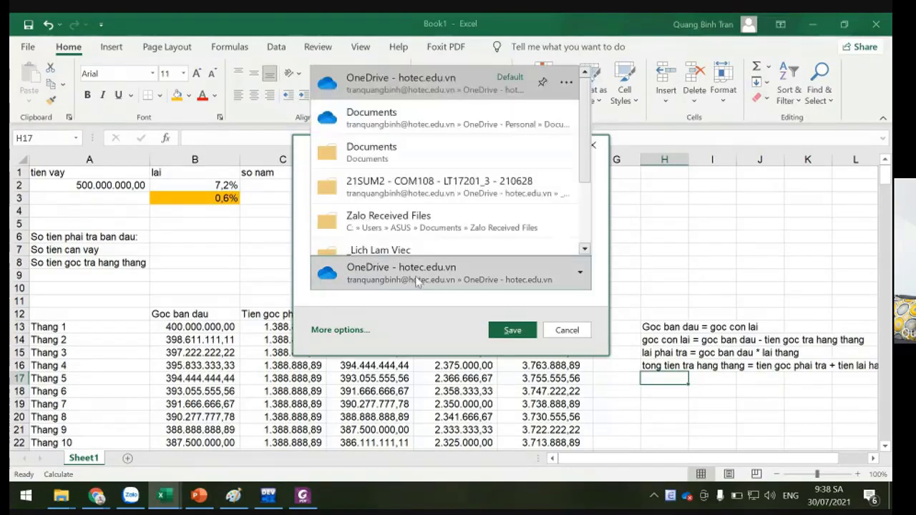
click(438, 184)
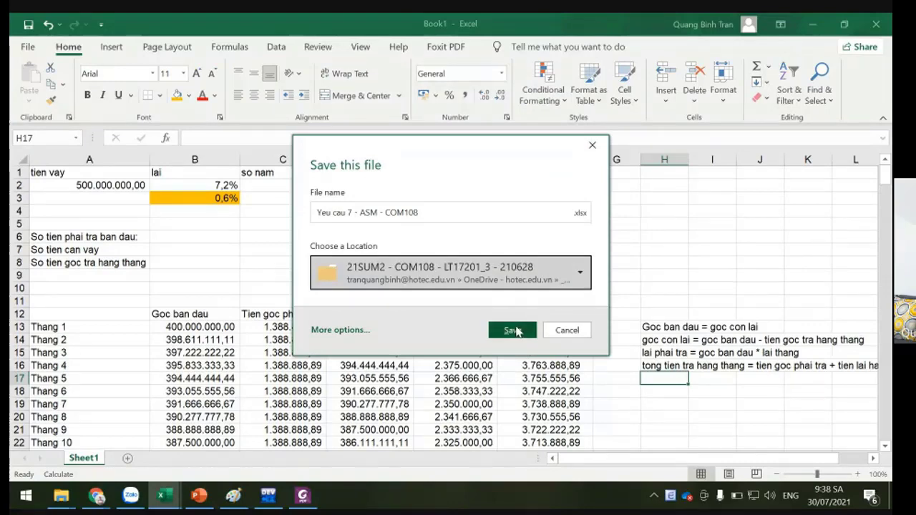
click(515, 330)
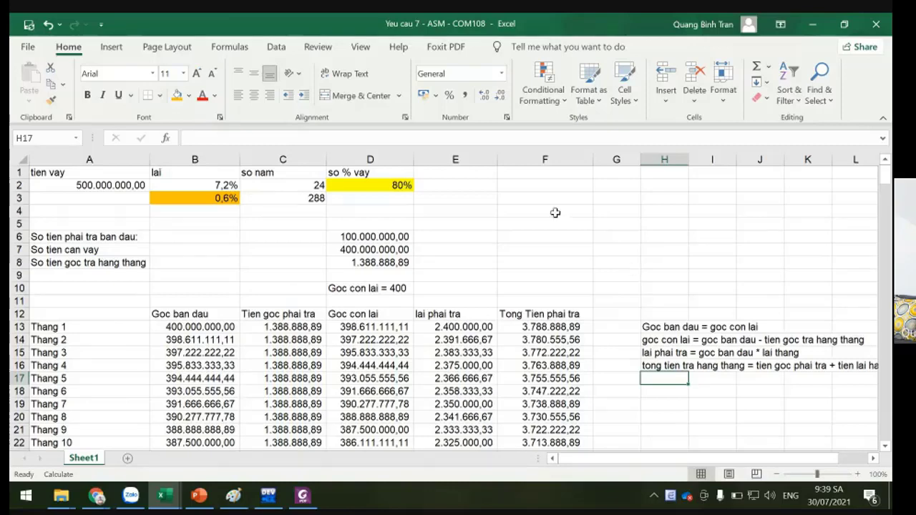
Step: Review the loan input values for tien vay in A2 and so nam in C2
click(106, 184)
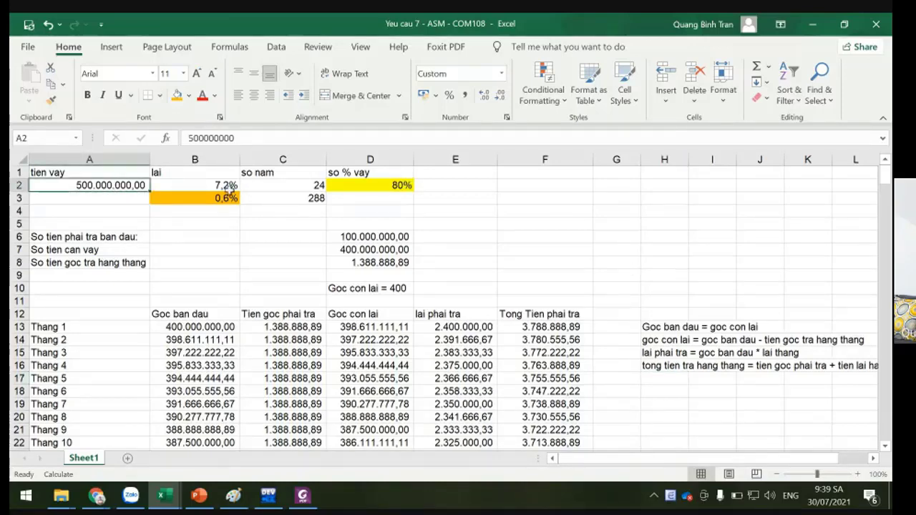
click(266, 187)
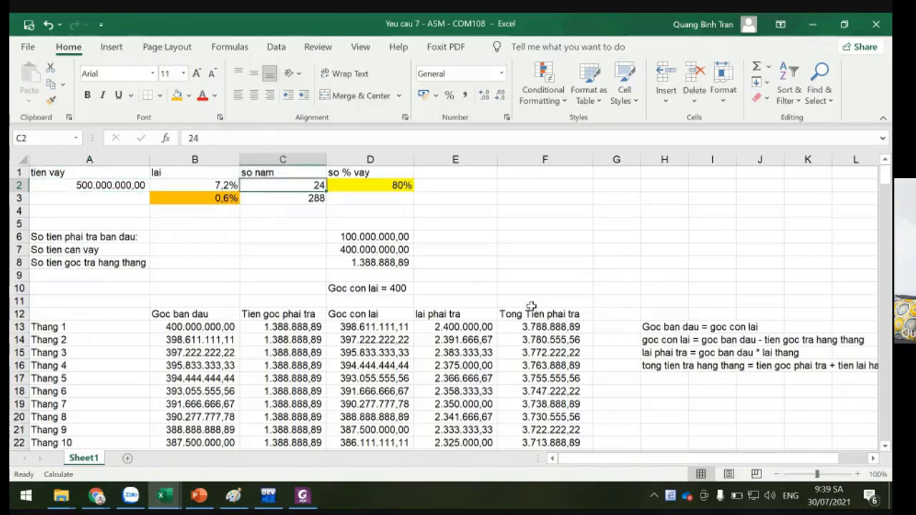